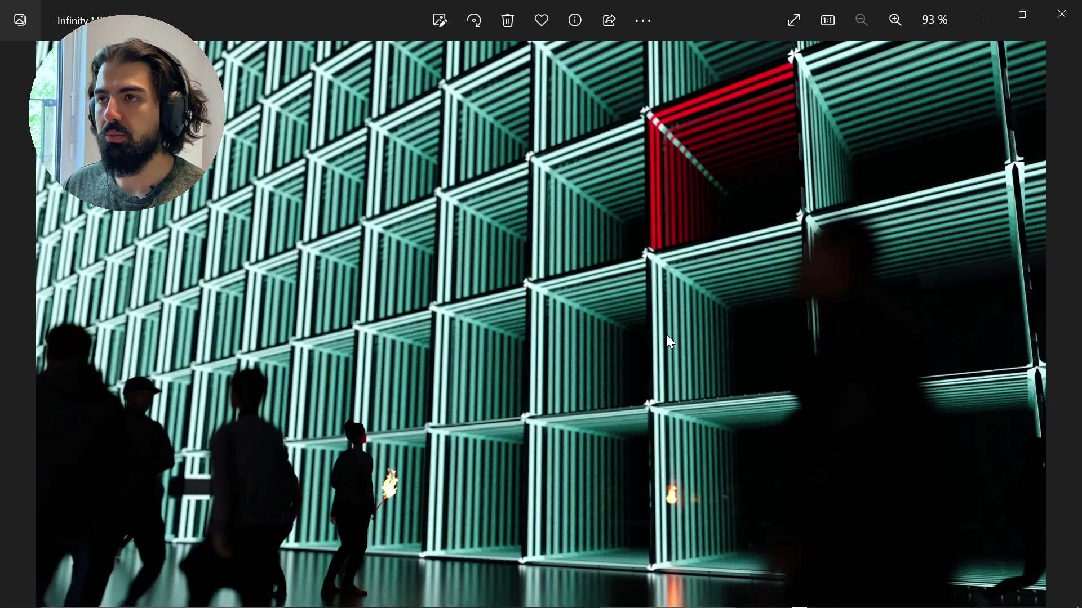
- View the reference render of the cloud-shaped infinity mirror and switch to the SVG Repo page in Firefox
key(Right)
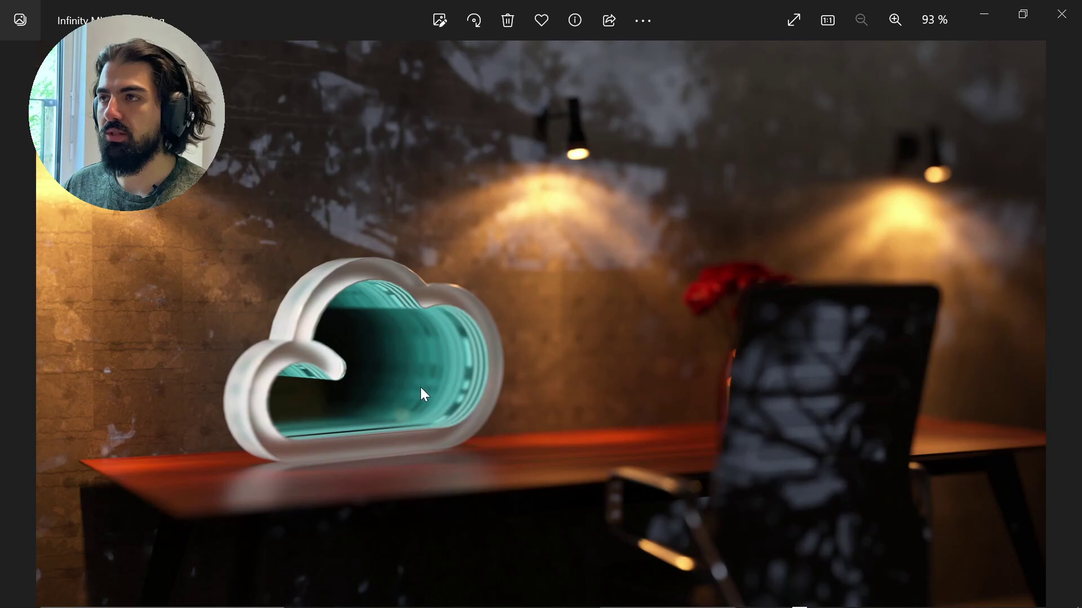
key(alt+Tab)
key(alt+Tab)
key(alt+Tab)
key(alt+Tab)
key(alt+Tab)
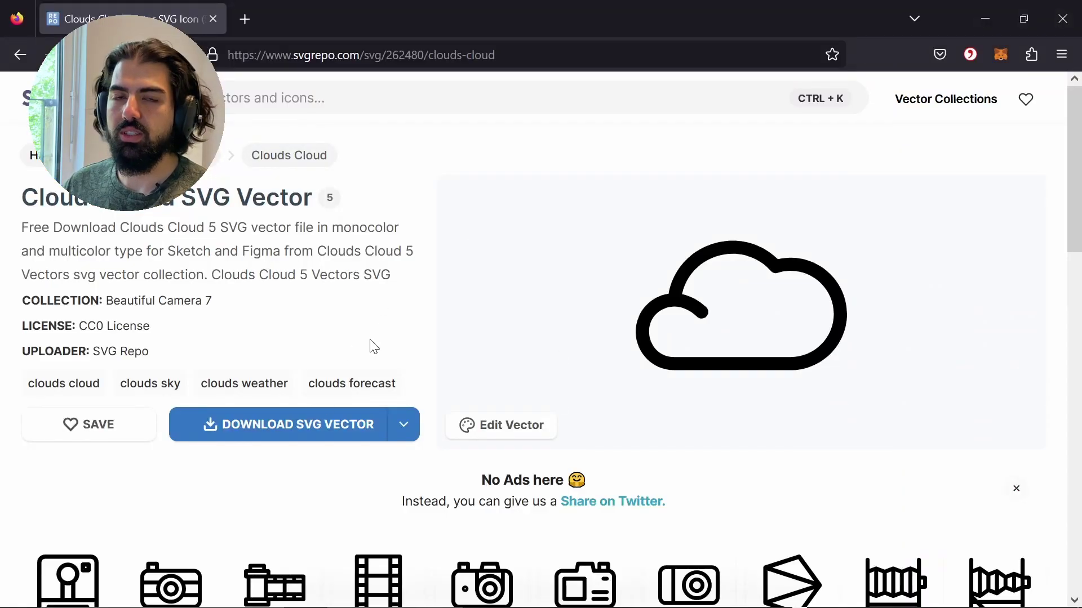
- Look over the Clouds Cloud SVG vector page and the related icons in its collection
scroll(684, 394, down, 3)
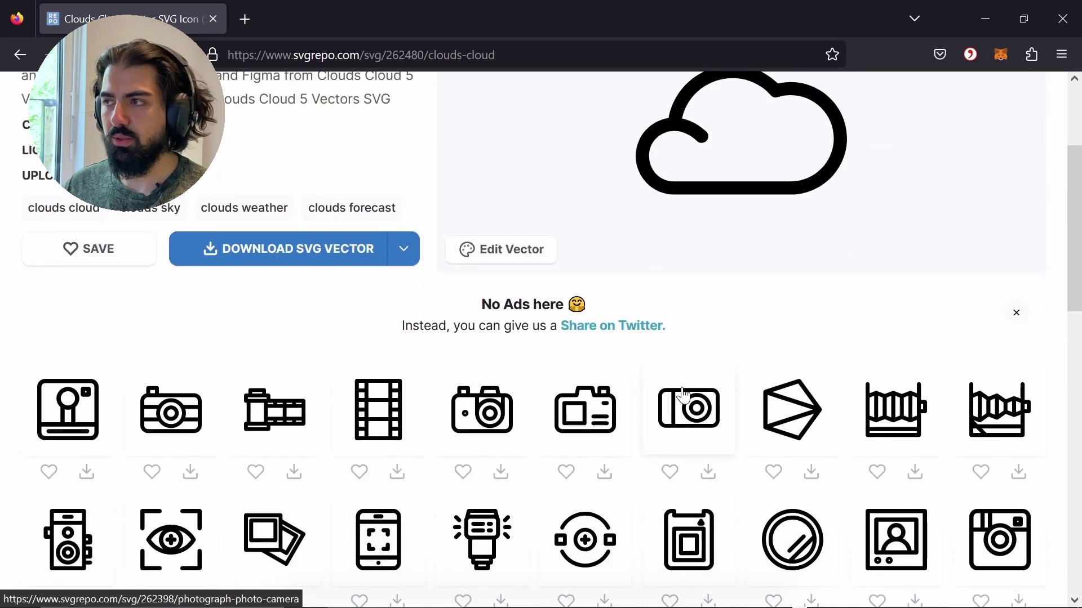
scroll(684, 395, down, 3)
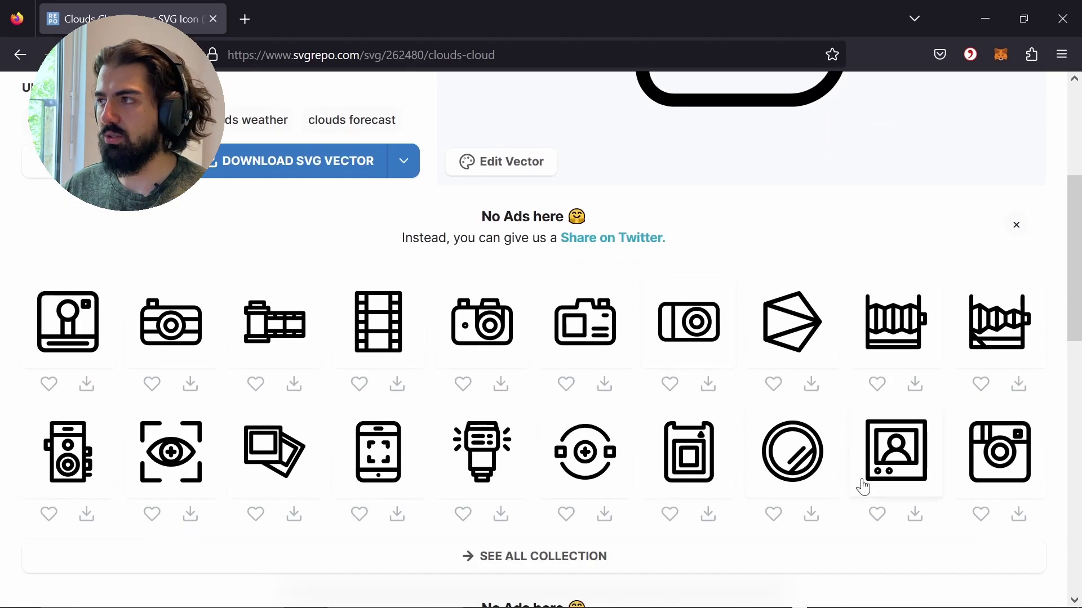
scroll(981, 401, up, 2)
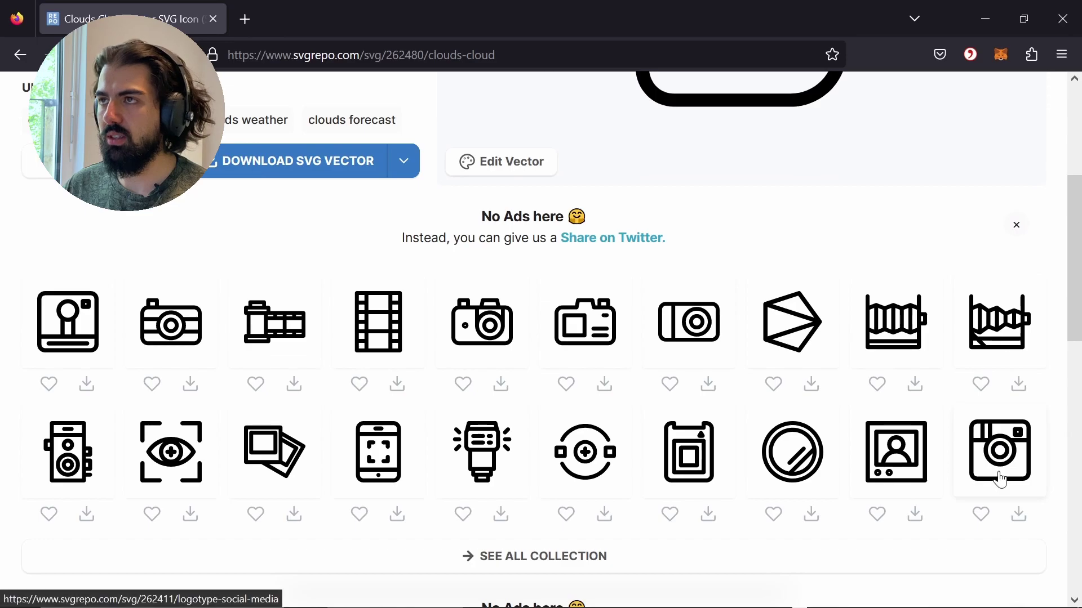
scroll(958, 451, up, 3)
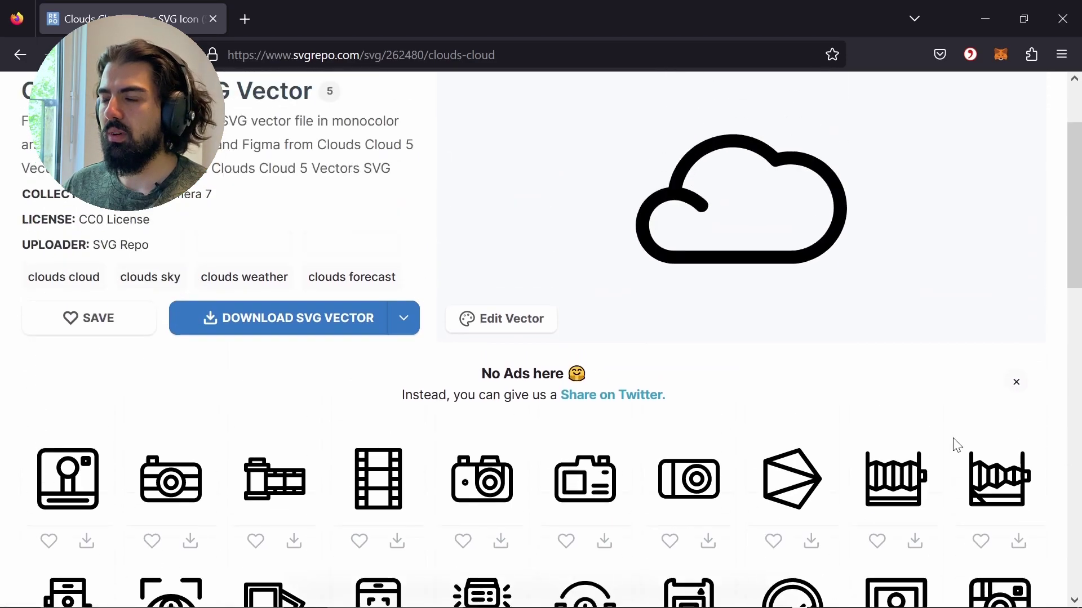
scroll(942, 496, down, 3)
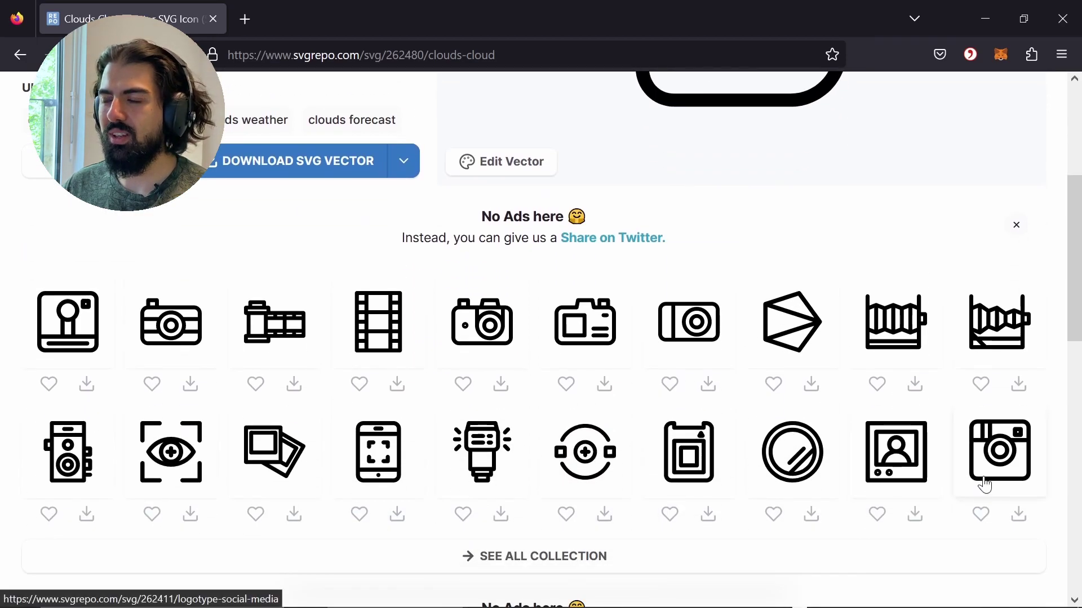
scroll(901, 462, up, 5)
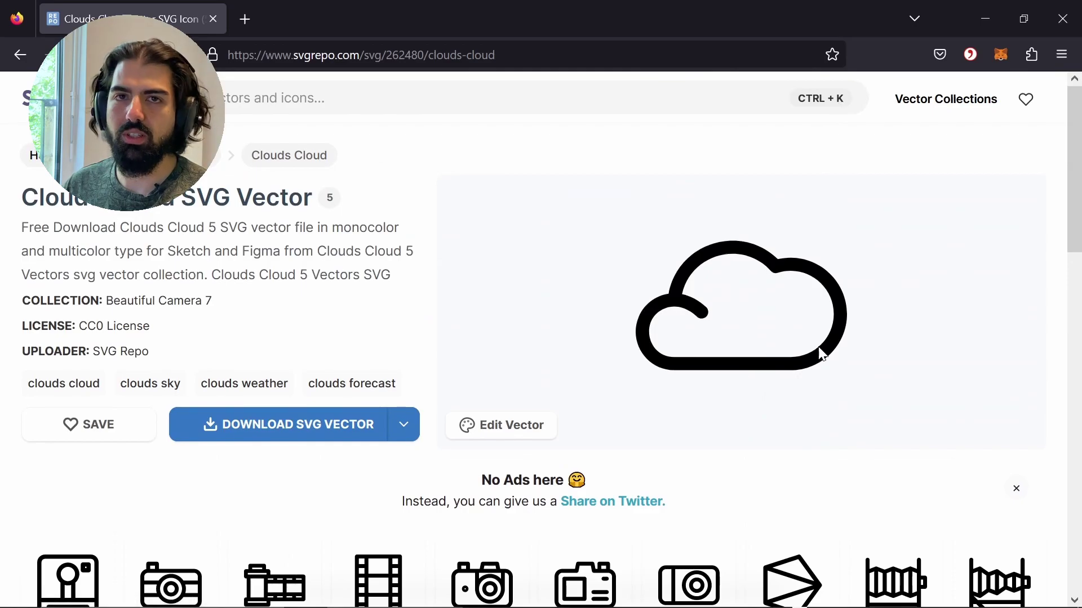
scroll(845, 366, down, 5)
scroll(959, 449, up, 3)
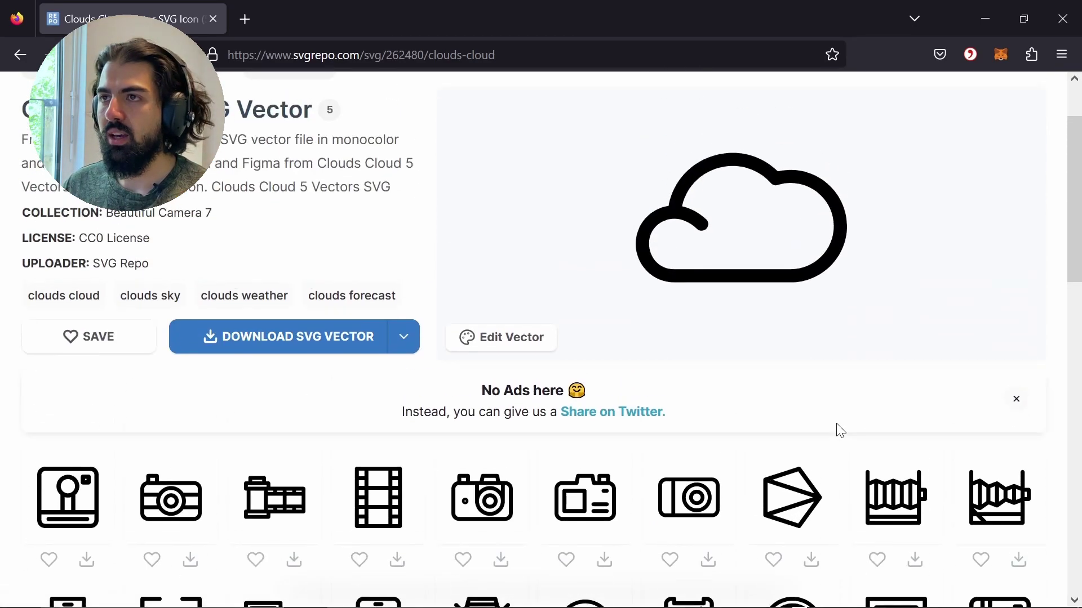
- Switch to Blender, check the Scalable Vector Graphics (SVG) 1.1 format import-export add-on, and close the preferences
key(alt+Tab)
key(alt+Tab)
key(alt+Tab)
key(alt+Tab)
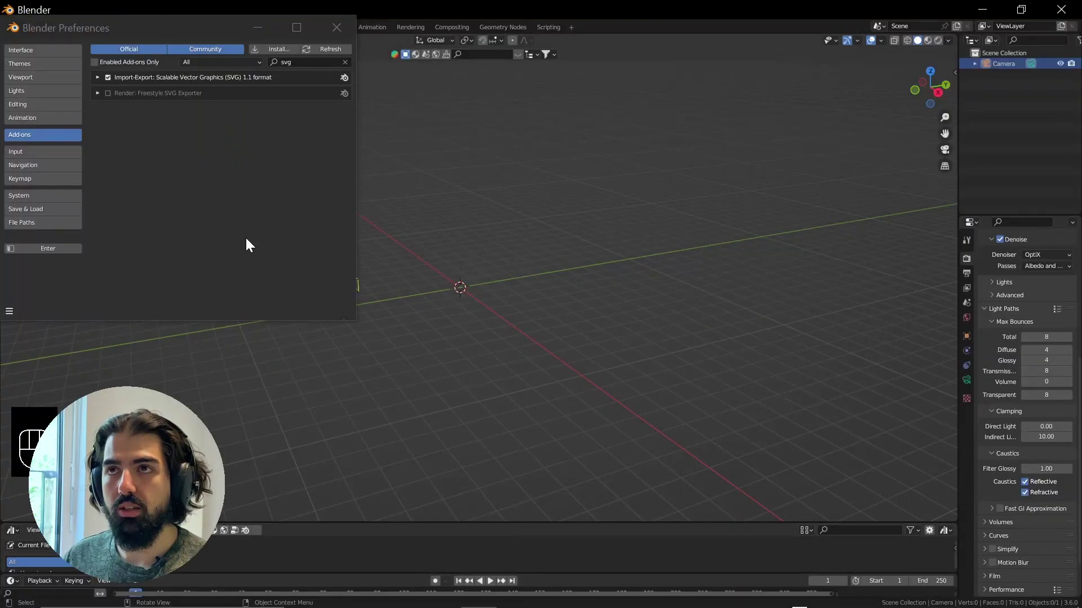
click(169, 205)
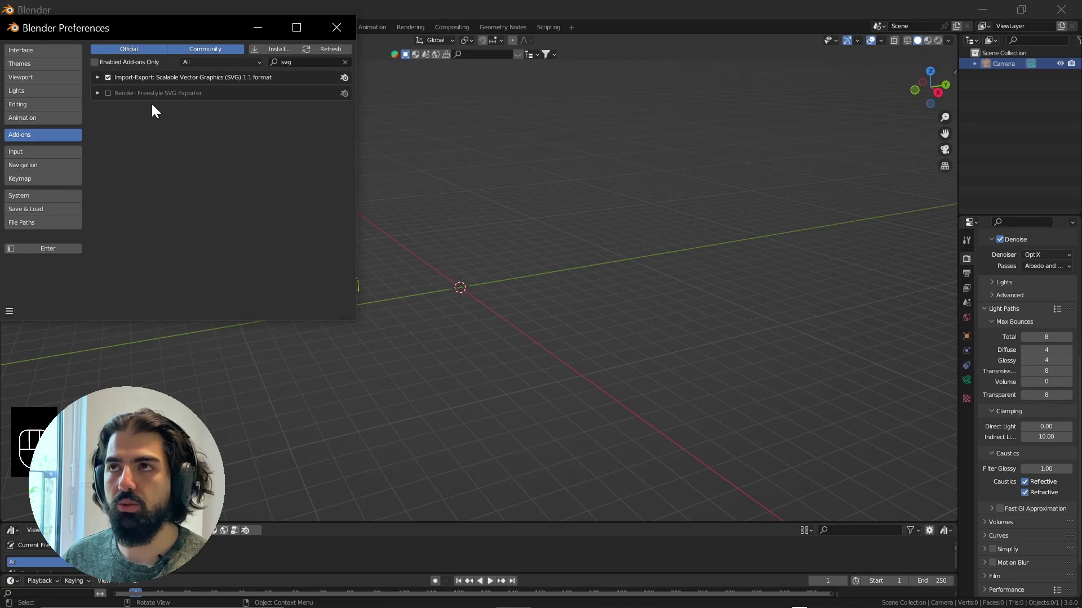
click(336, 27)
- Import the clouds-cloud SVG file into the scene
key(F4)
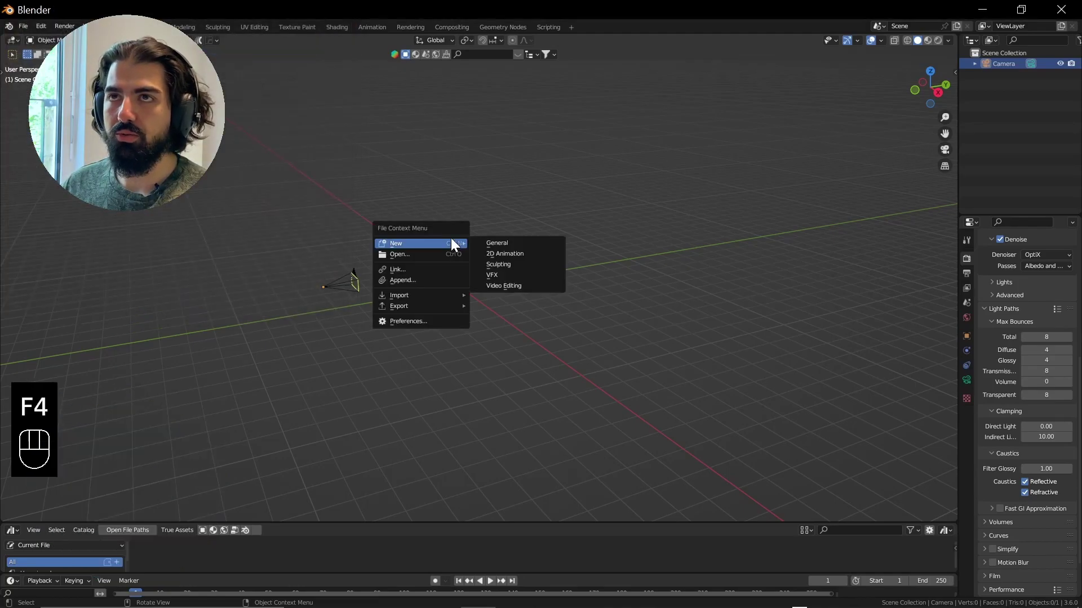
key(Escape)
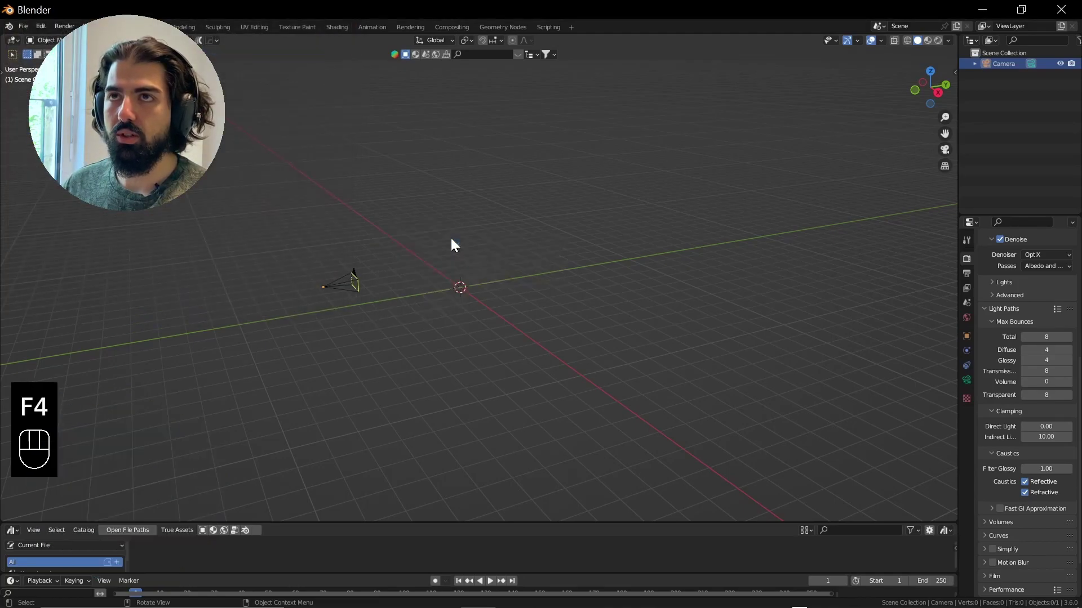
click(22, 26)
mouse_move(42, 169)
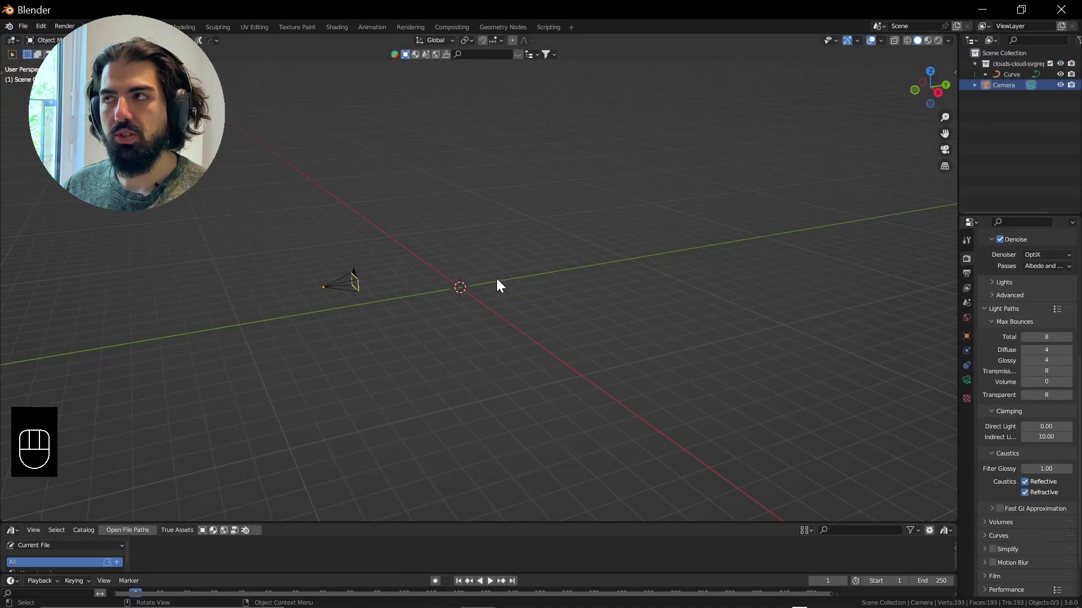
- Scale up the imported cloud curve and stand it upright by rotating it 90° about the X axis
click(1003, 74)
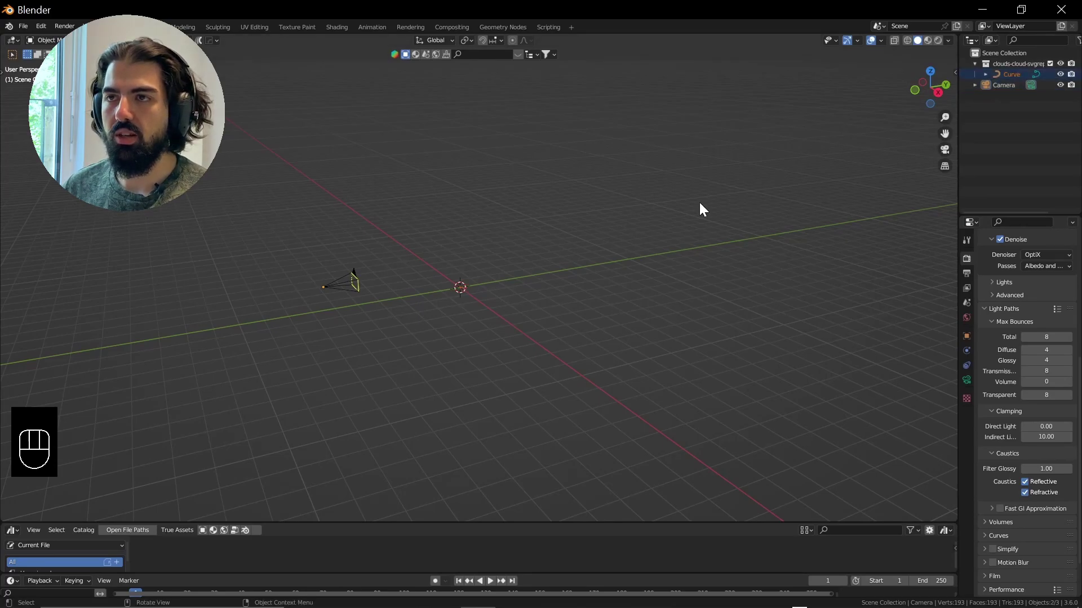
scroll(613, 289, up, 8)
scroll(591, 302, up, 5)
scroll(478, 323, down, 4)
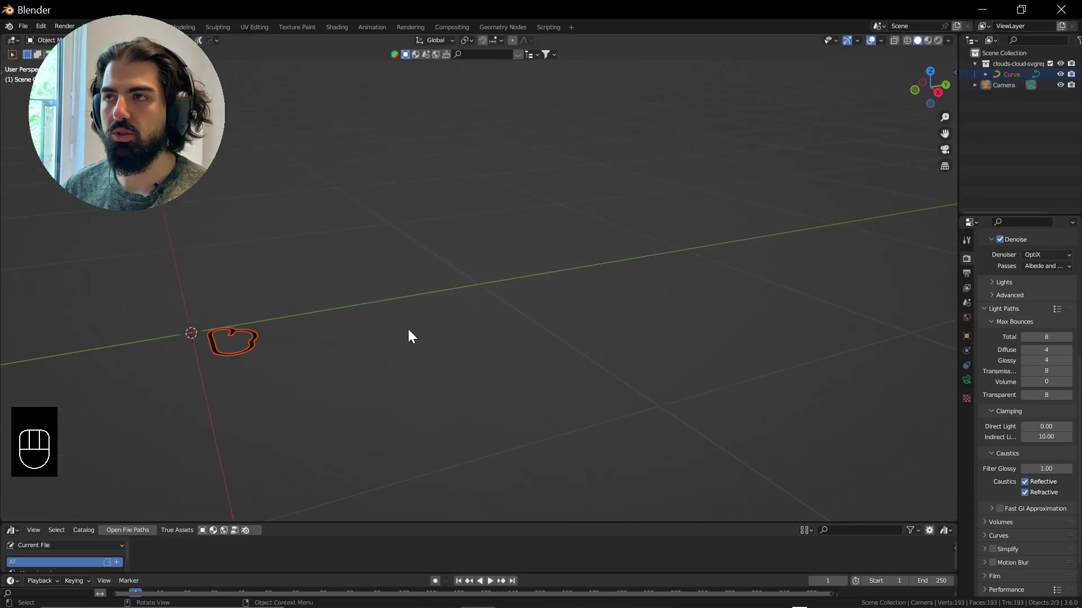
scroll(268, 354, down, 6)
scroll(534, 293, down, 4)
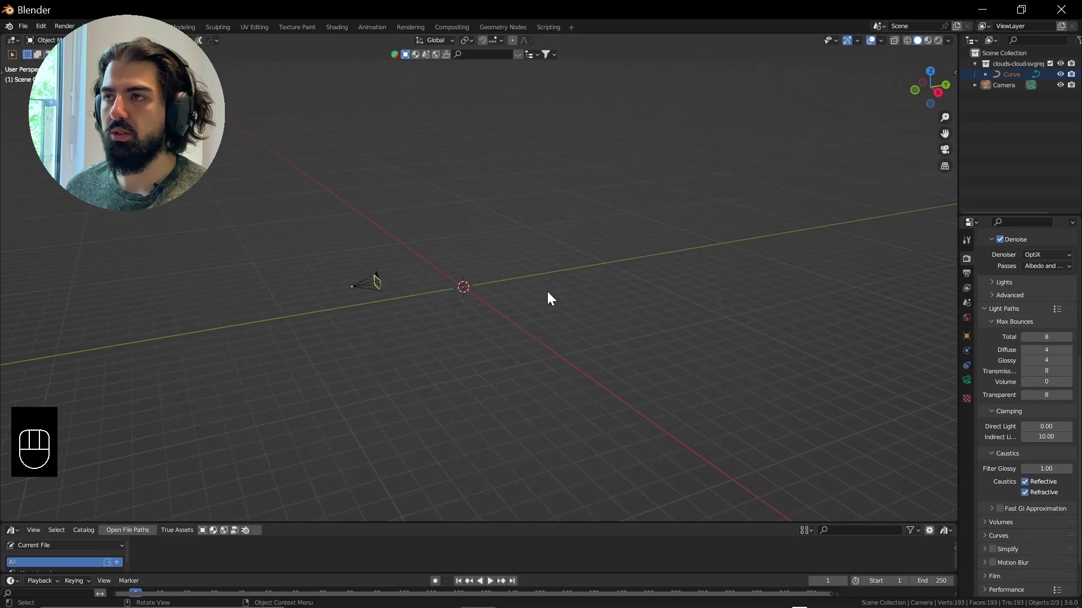
key(s)
click(546, 292)
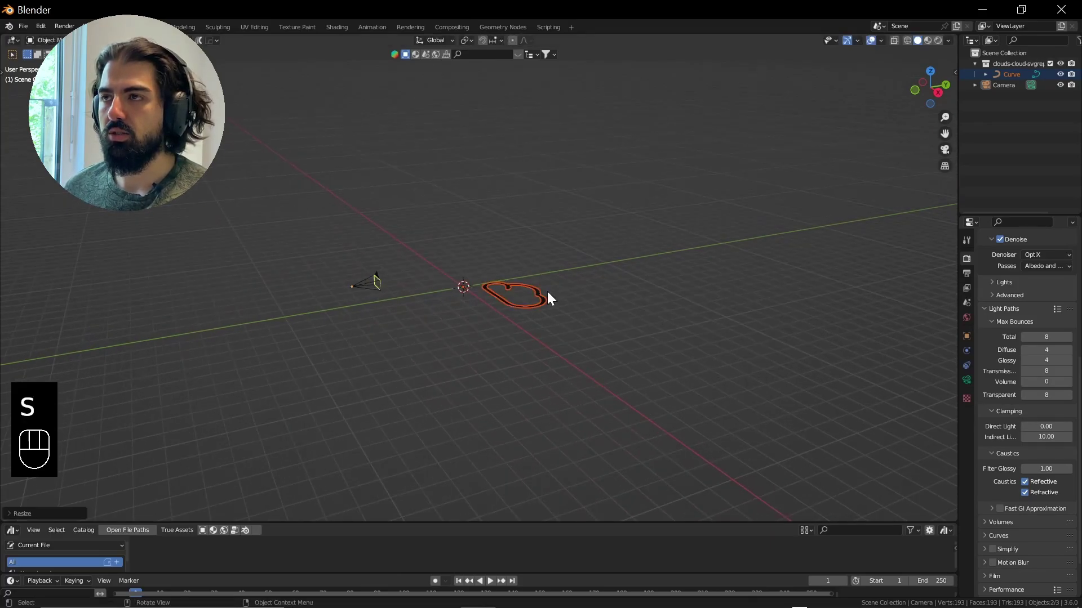
text(rx90)
click(547, 292)
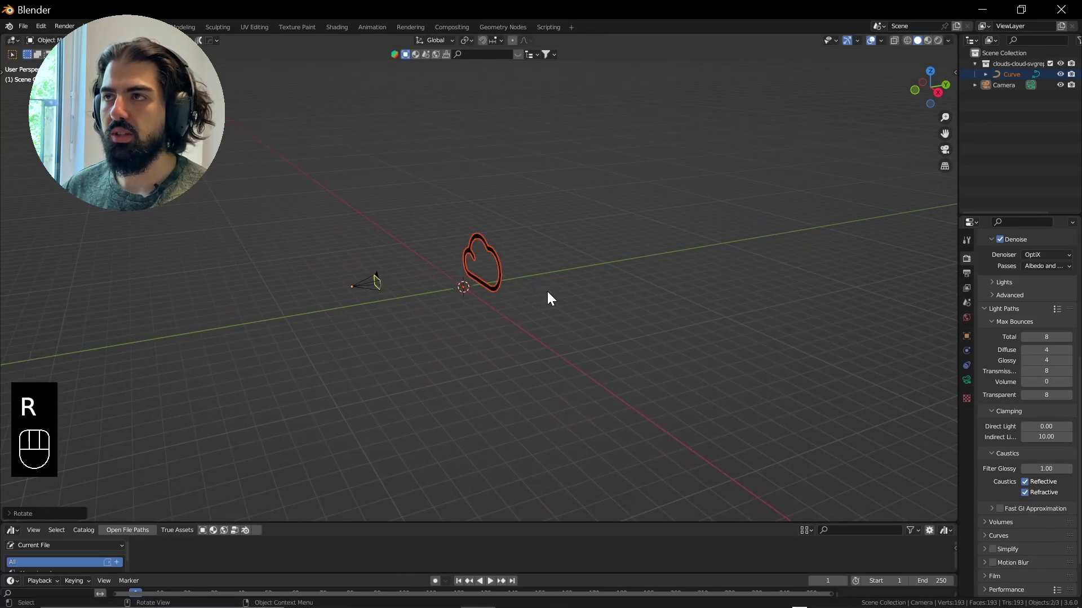
- Give the cloud curve thickness by setting its geometry extrusion to about 0.023 m
scroll(531, 286, up, 2)
middle_drag(532, 286, 554, 285)
scroll(557, 286, up, 3)
scroll(574, 294, up, 2)
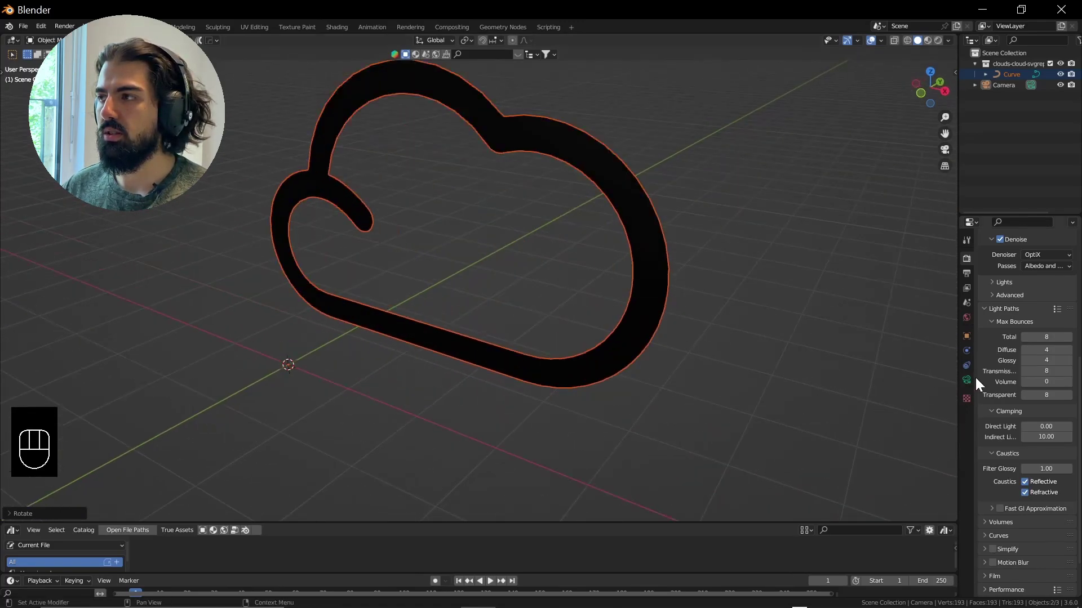
click(656, 322)
click(962, 393)
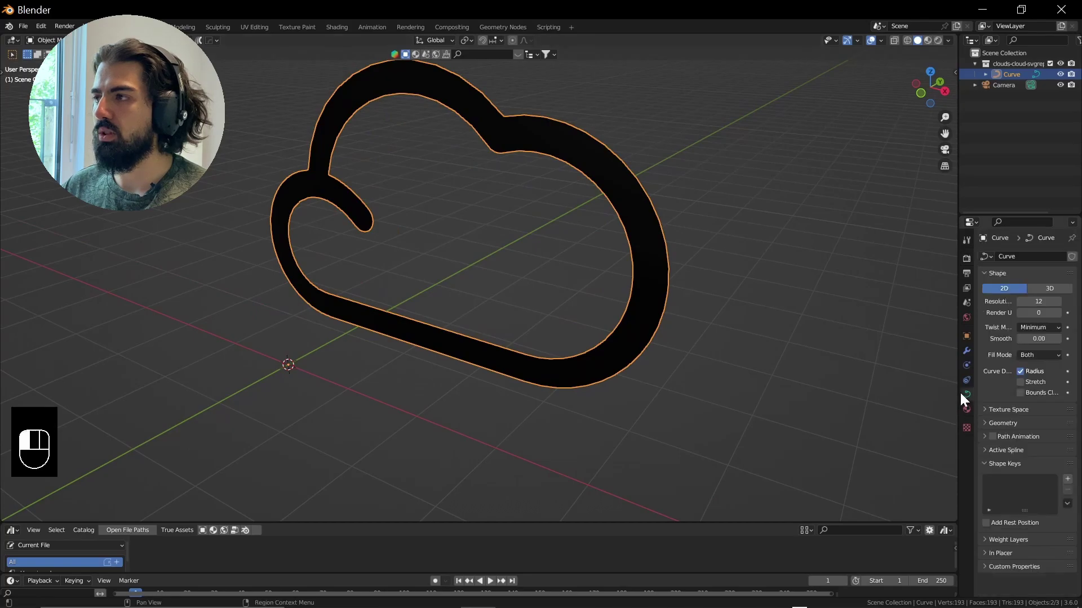
click(987, 424)
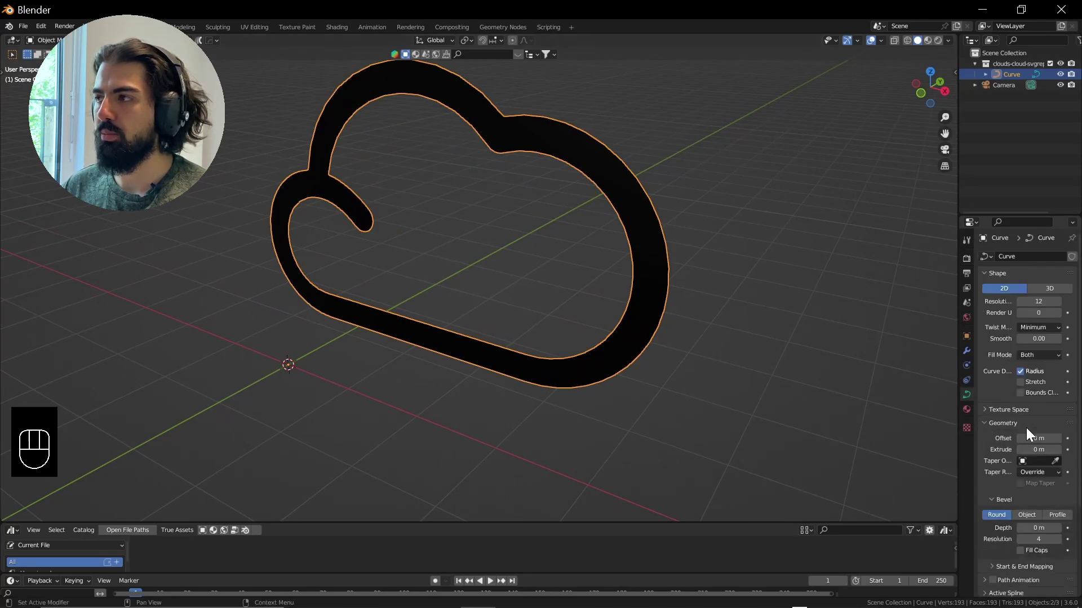
shift+drag(1038, 450, 1050, 449)
- Set the cloud curve's bevel depth to 0.001 m
scroll(1028, 456, down, 3)
click(1028, 460)
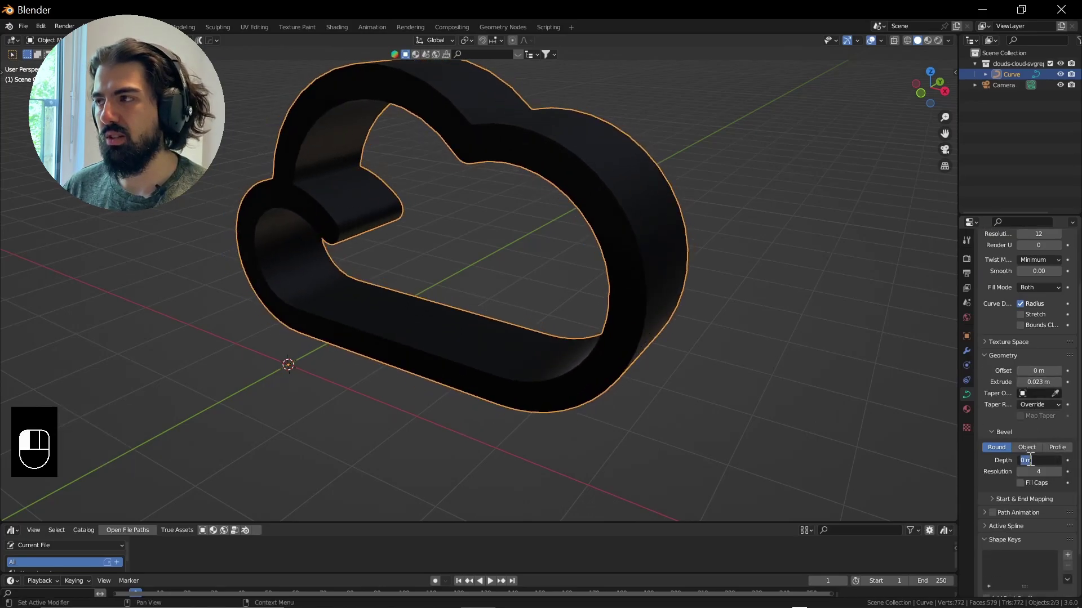
text(0.001)
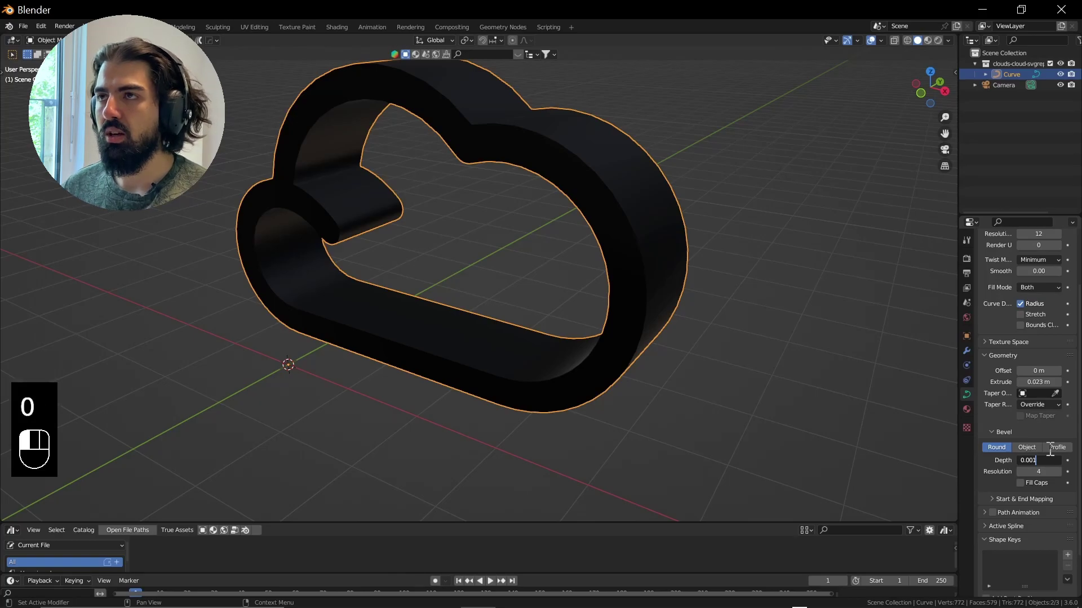
key(Return)
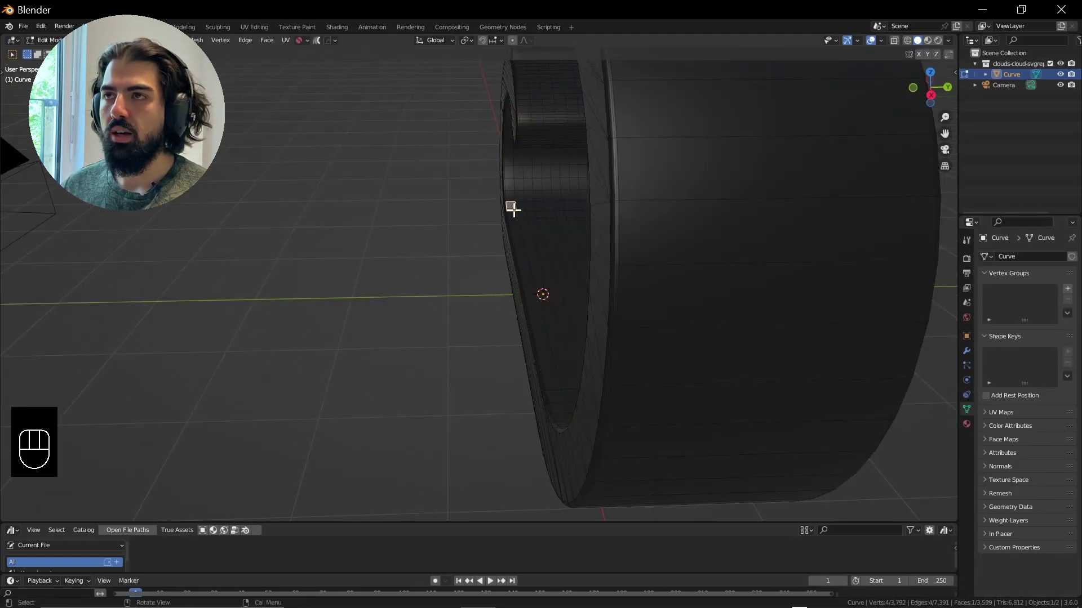
- Select the two narrow face loops running along the front and back inner edges of the cloud mesh
alt+click(512, 211)
shift+middle_drag(587, 217, 330, 246)
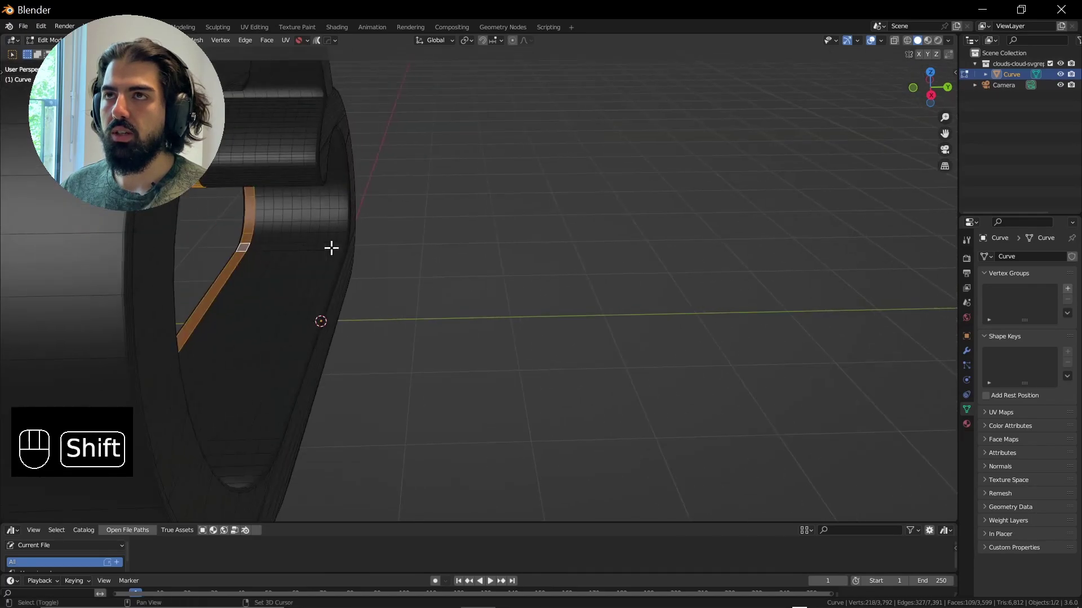
alt+shift+click(341, 233)
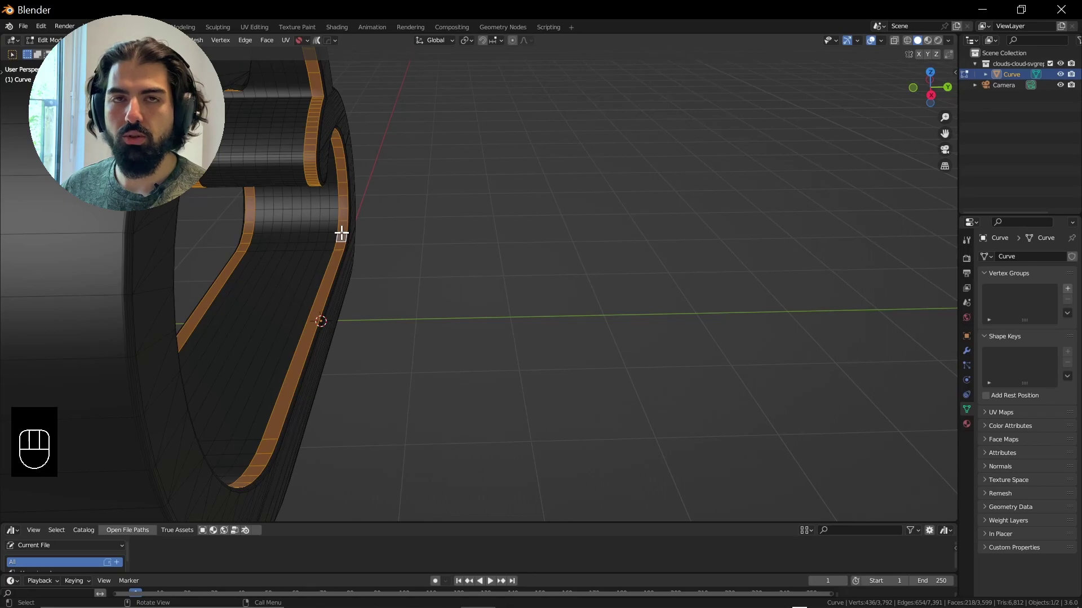
middle_drag(323, 229, 392, 237)
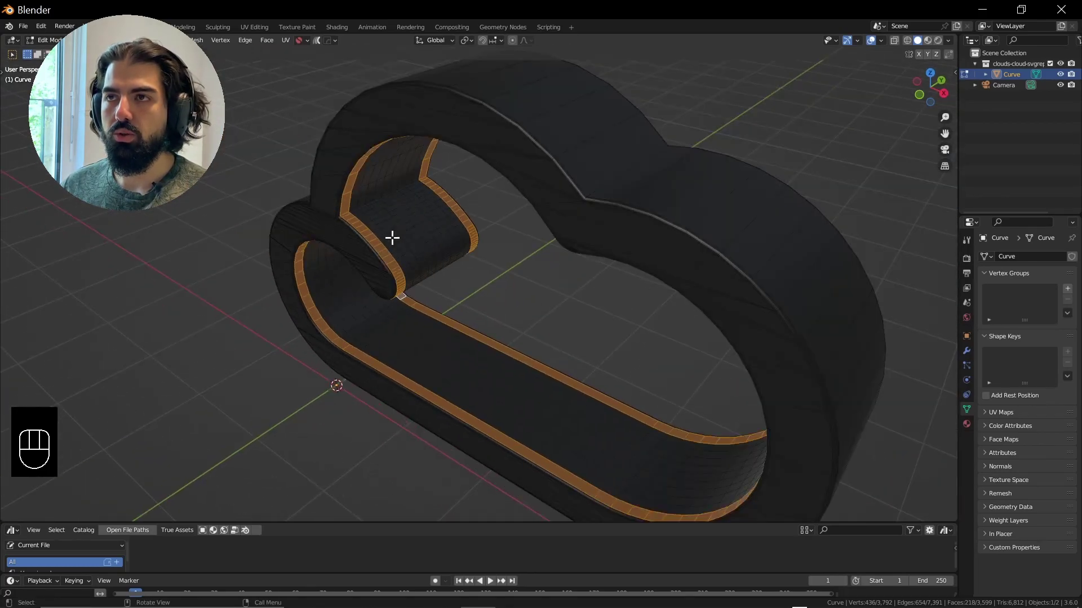
- Duplicate the selected inner face loops in place and separate them into their own object
key(shift+d)
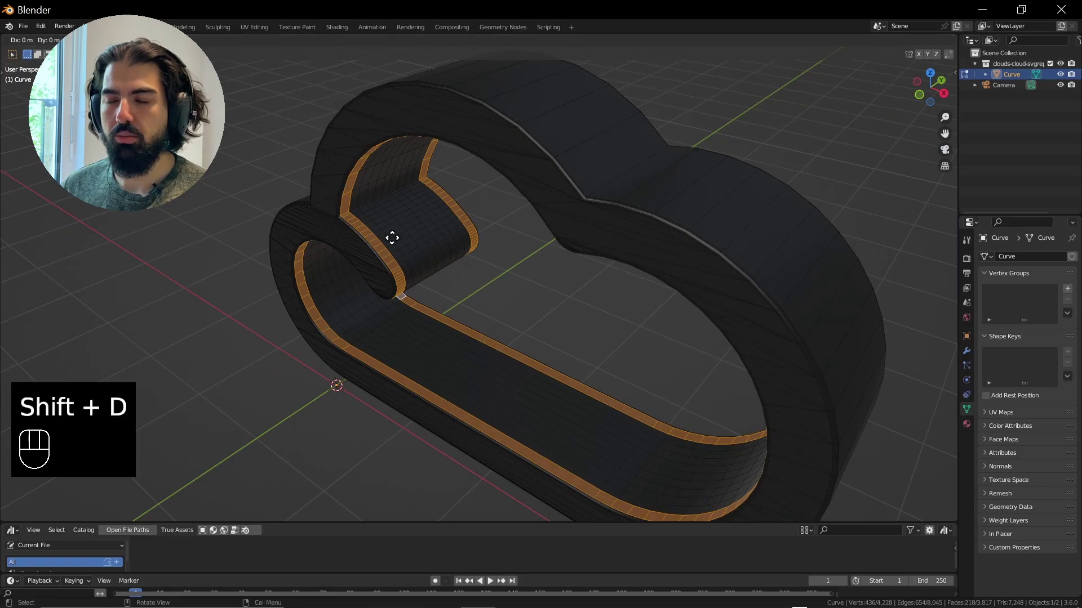
right_click(393, 238)
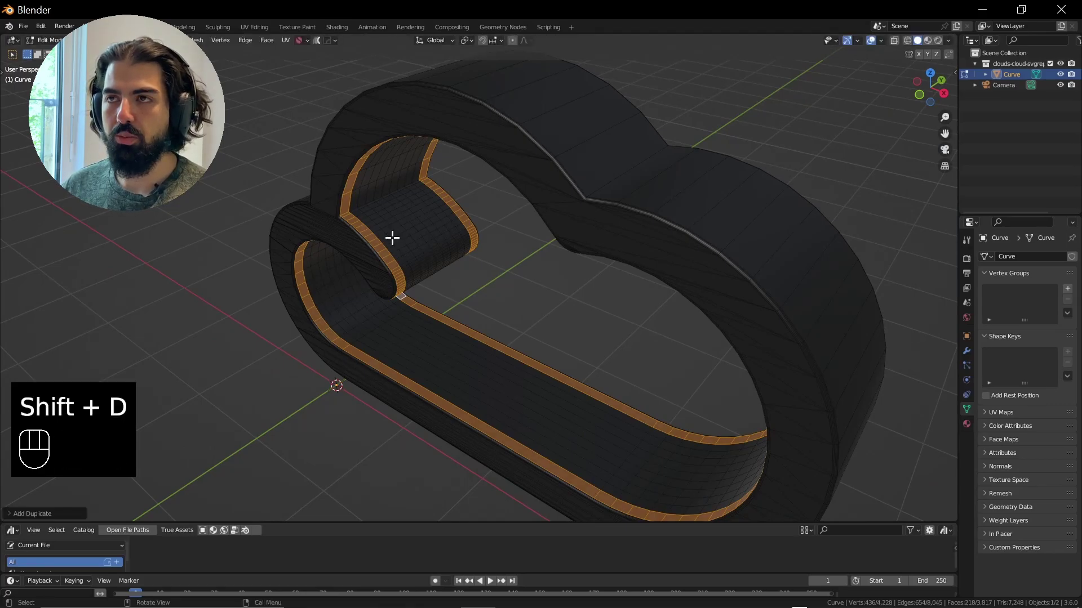
key(o)
key(p)
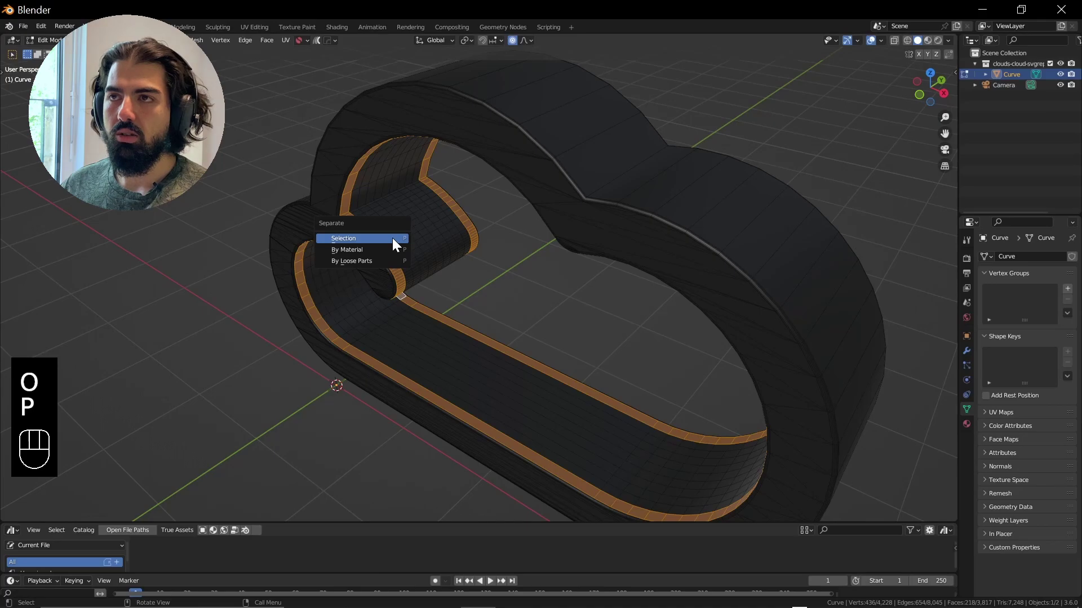
click(392, 238)
key(Tab)
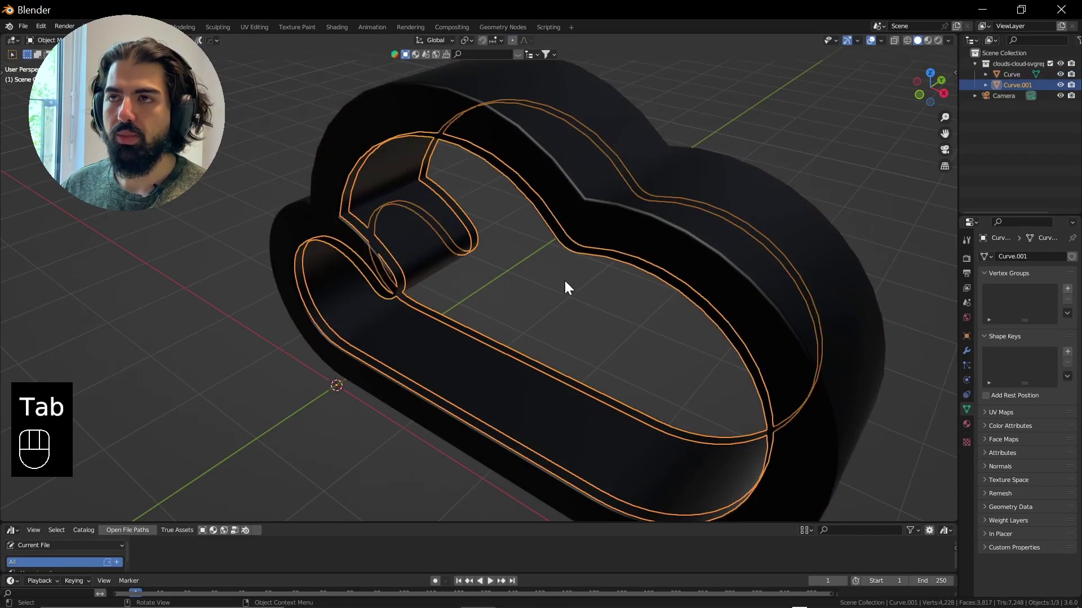
- Isolate the separated face loops for a close look, and undo their duplication and separation
key(slash)
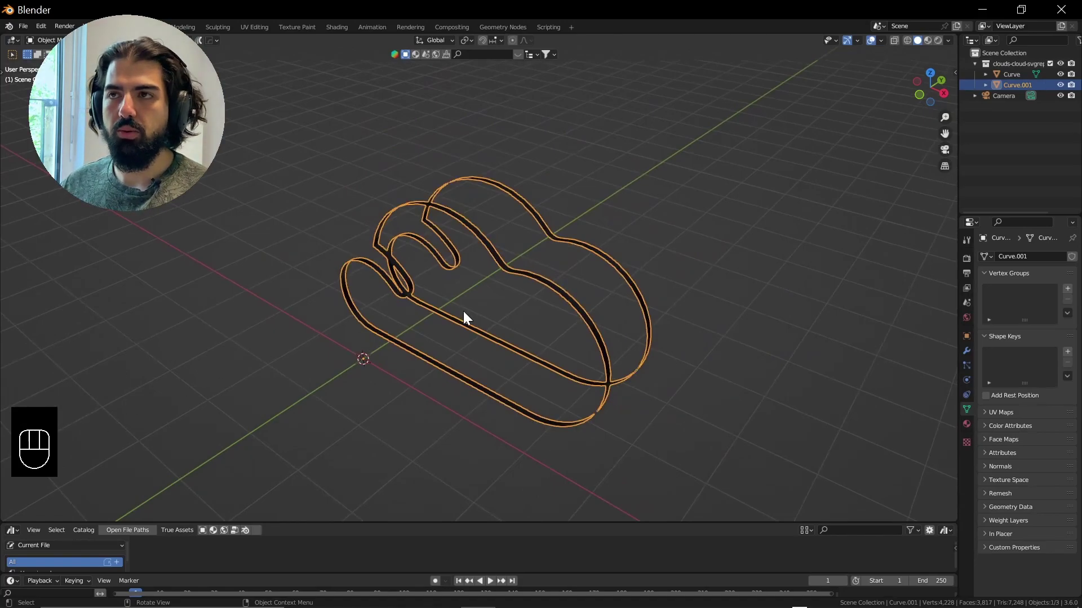
scroll(464, 312, up, 6)
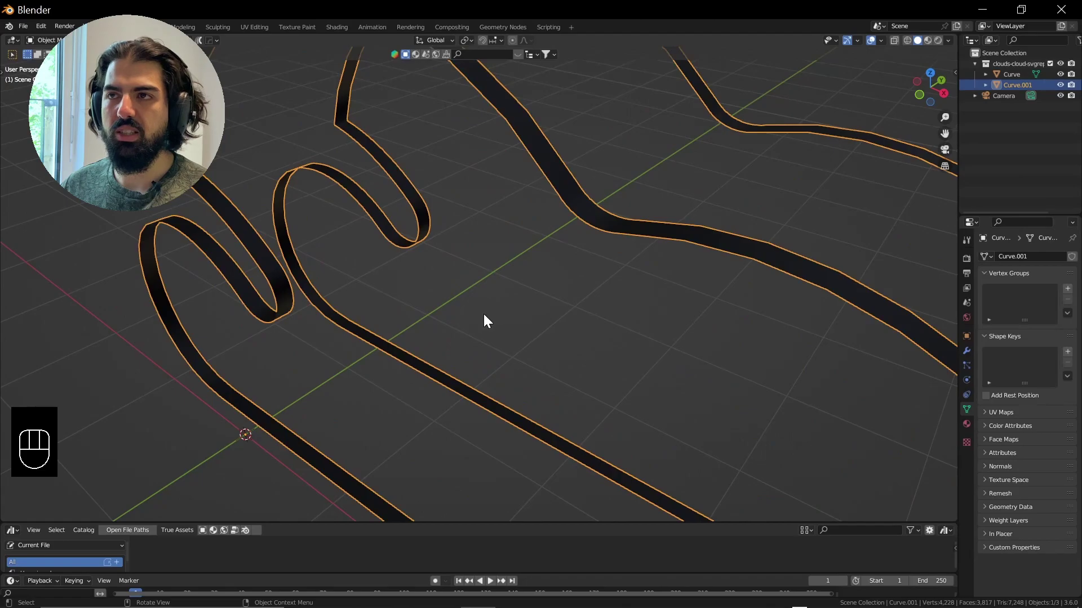
key(ctrl+z)
key(ctrl+z)
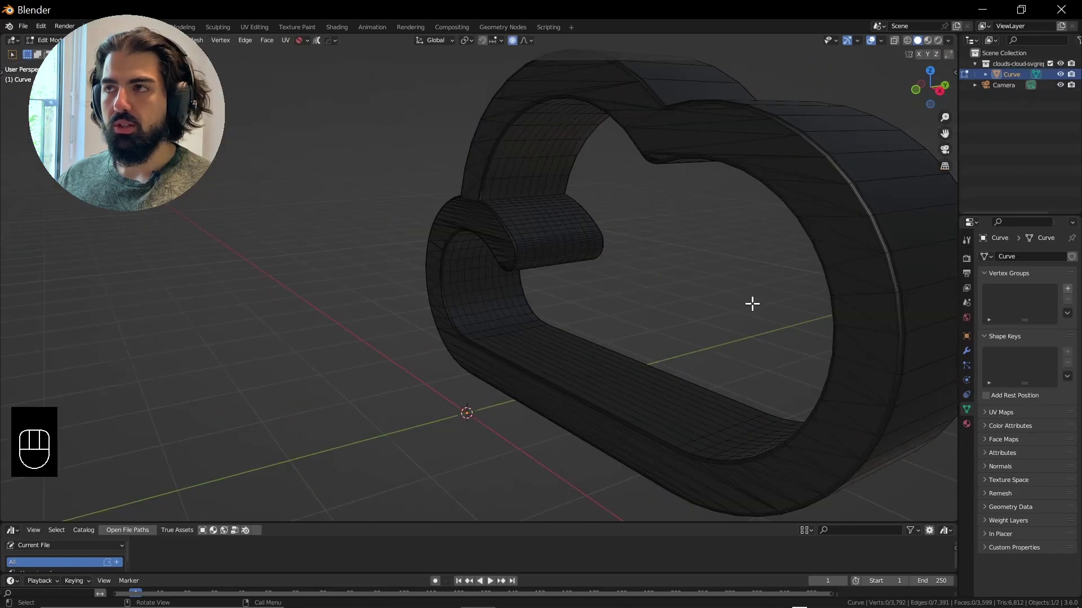
- Select the edge loop running around the cloud frame's inner wall near its front edge
middle_drag(545, 334, 508, 336)
scroll(541, 345, up, 3)
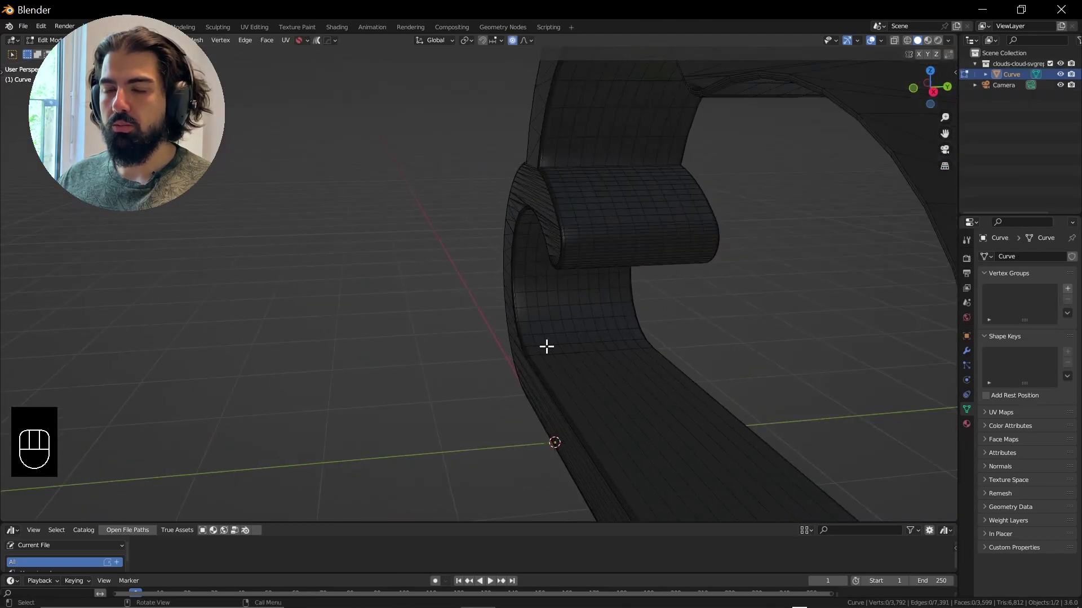
key(2)
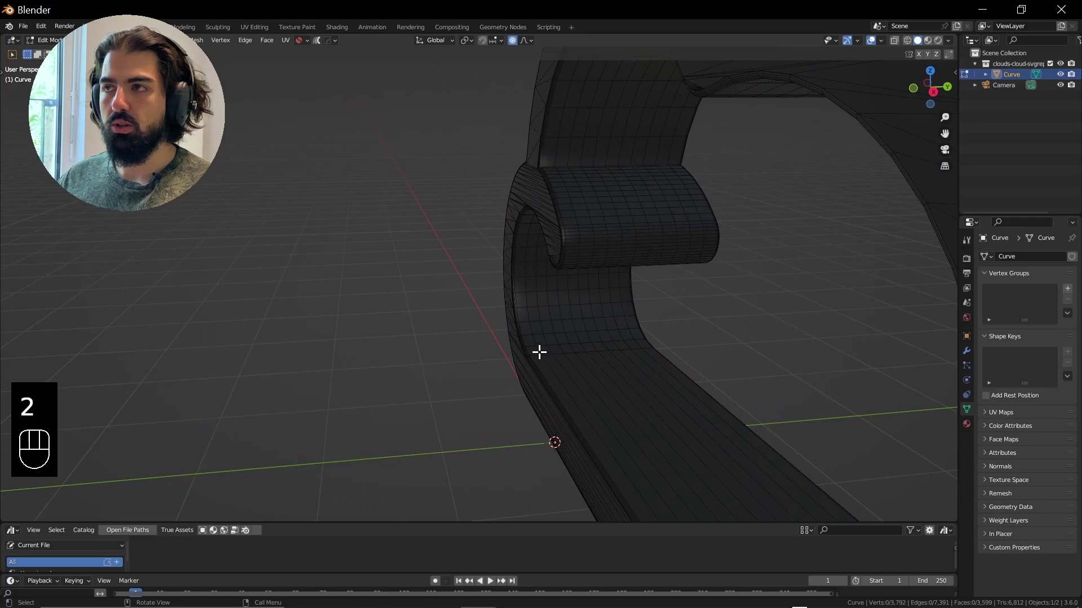
alt+click(539, 352)
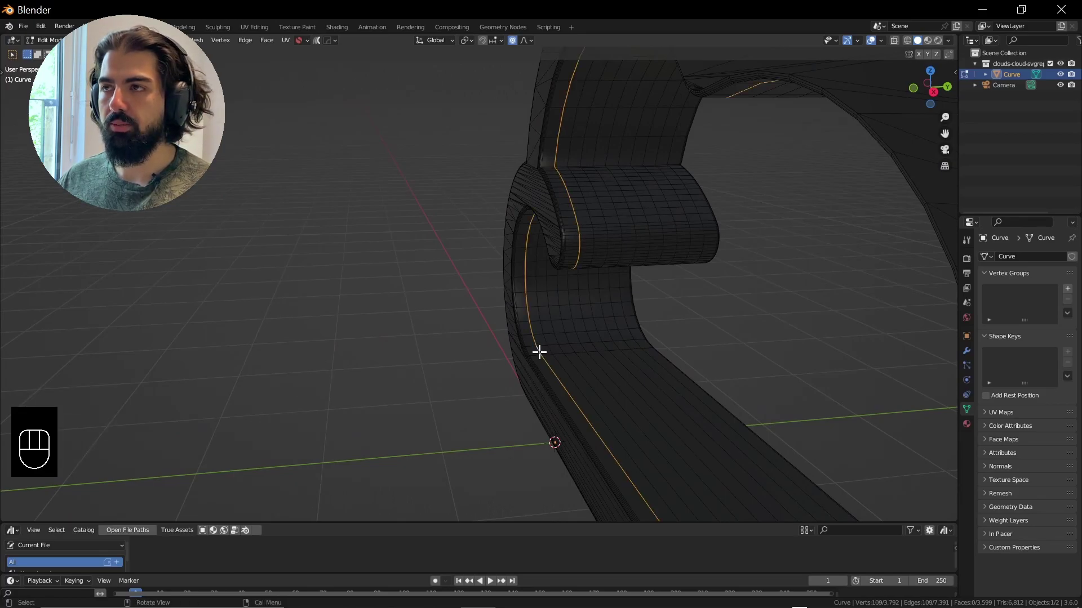
- Duplicate the selected inner edge loop in place with proportional editing off, and separate it into its own object
key(shift+d)
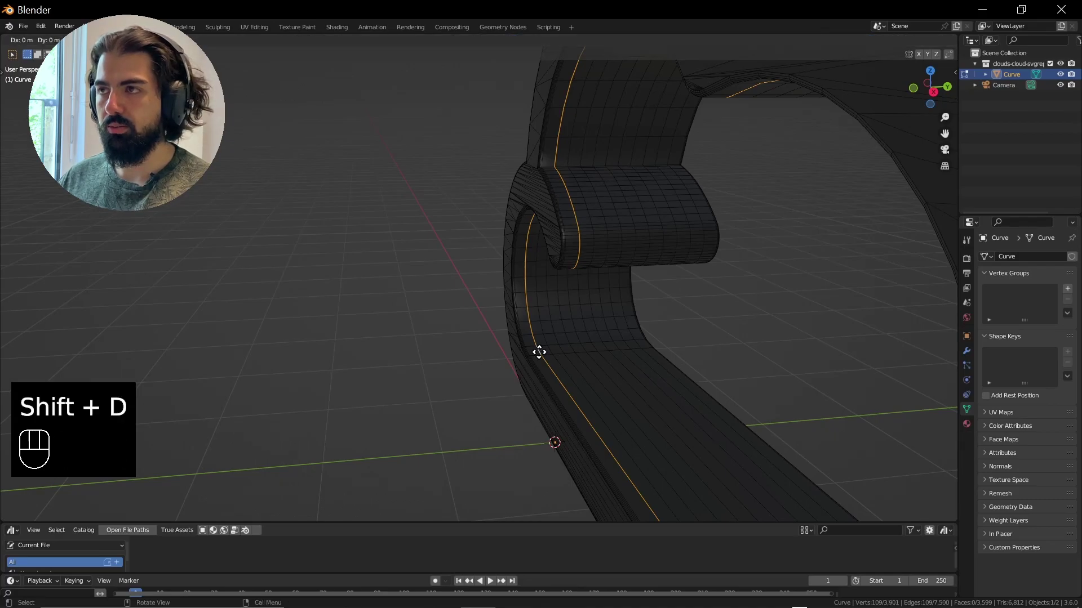
right_click(539, 352)
key(o)
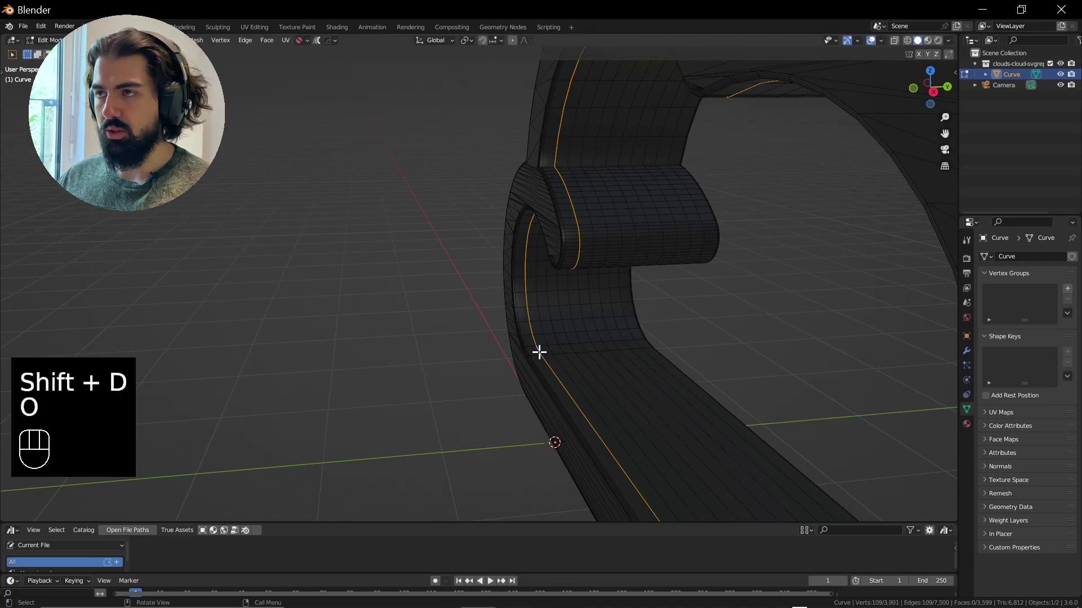
key(p)
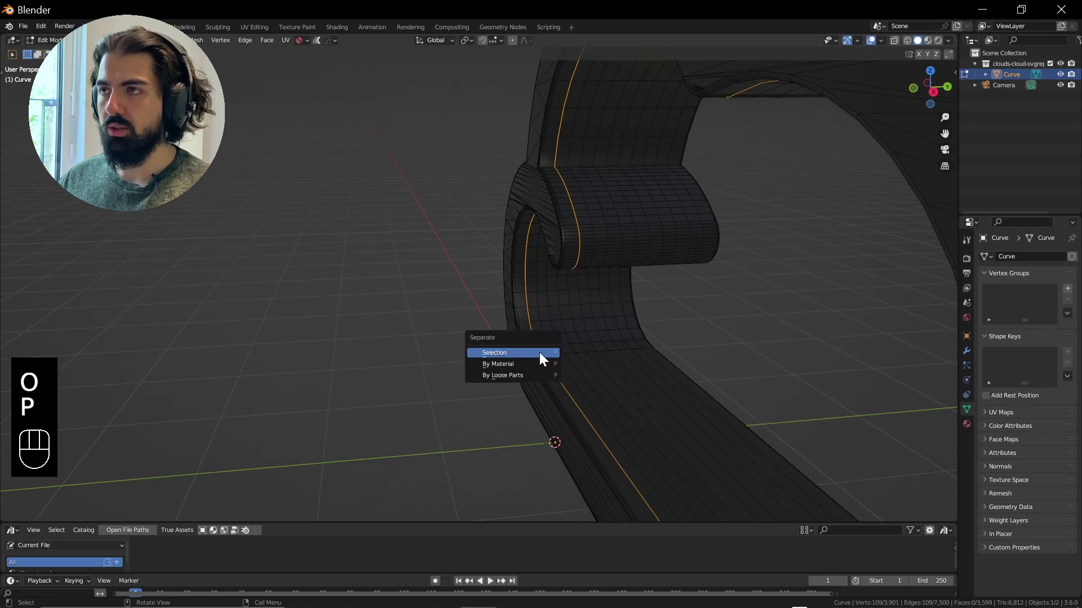
click(539, 353)
key(Tab)
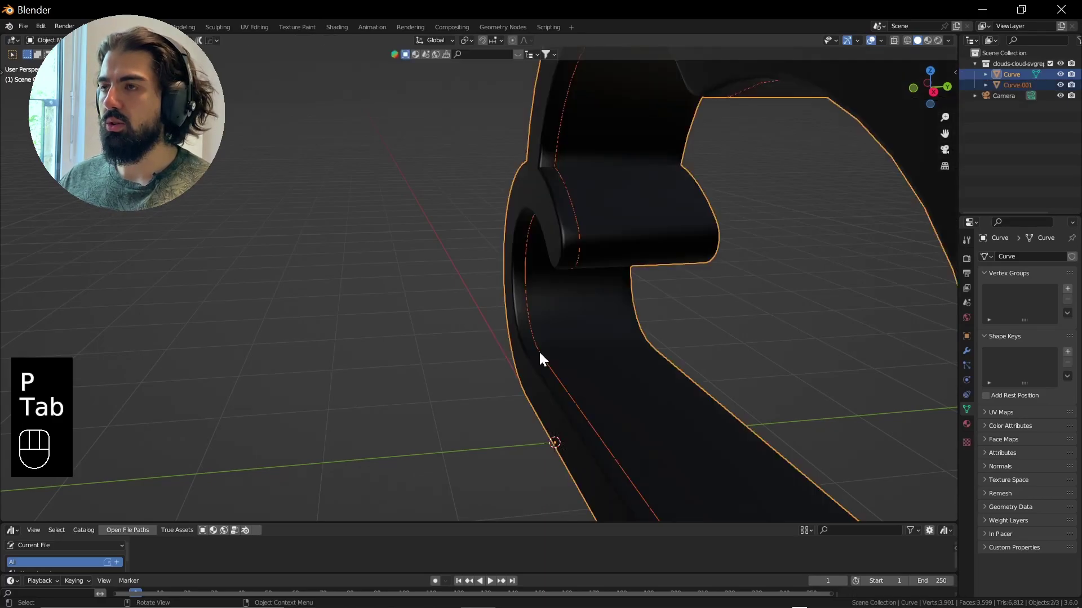
- Move the separated cloud outline along the Y axis, clear of the front of the frame
click(1019, 83)
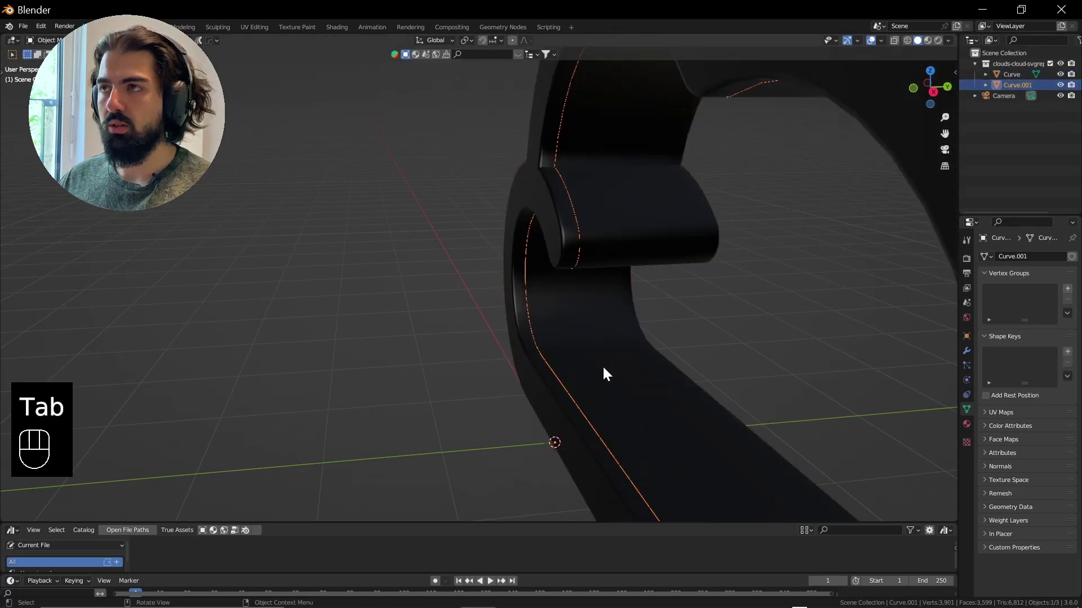
key(g)
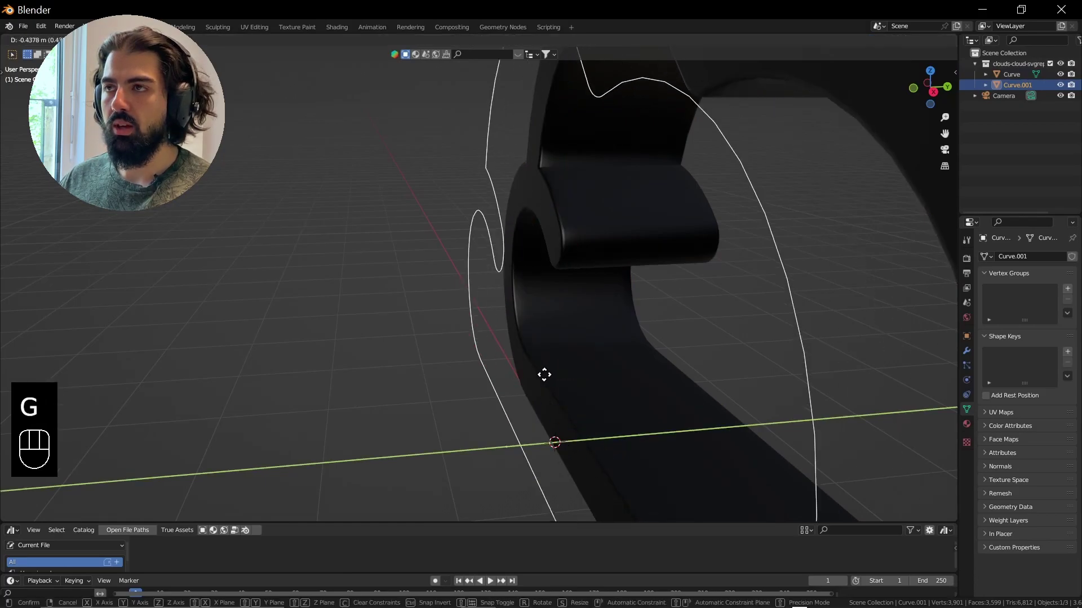
click(502, 385)
scroll(501, 382, down, 2)
middle_drag(503, 381, 539, 380)
- Fill the entire separated cloud outline with a single face
key(Tab)
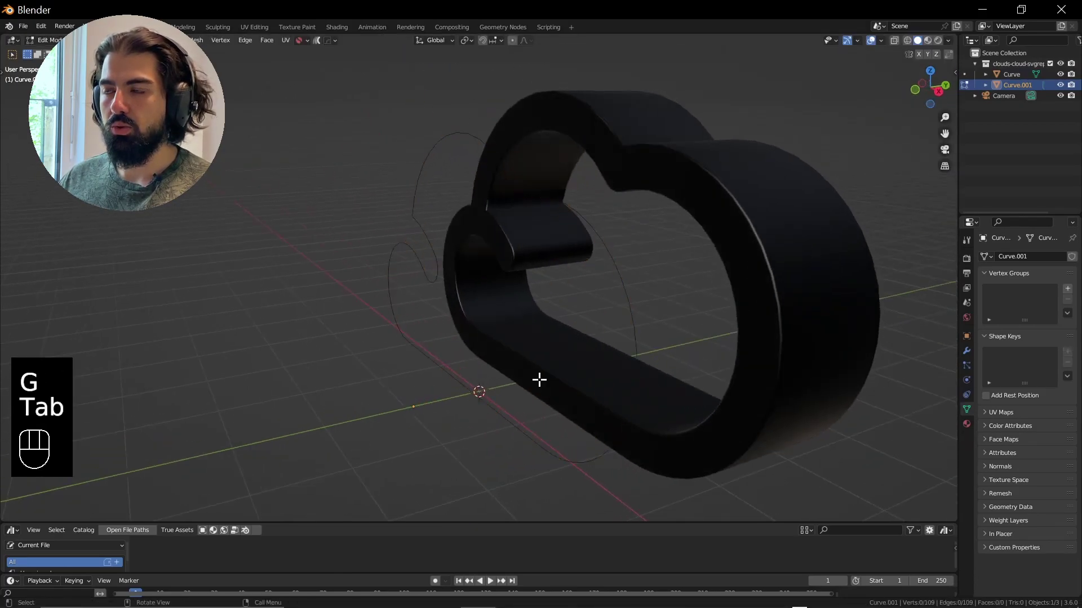
scroll(539, 380, up, 2)
key(a)
scroll(539, 380, down, 3)
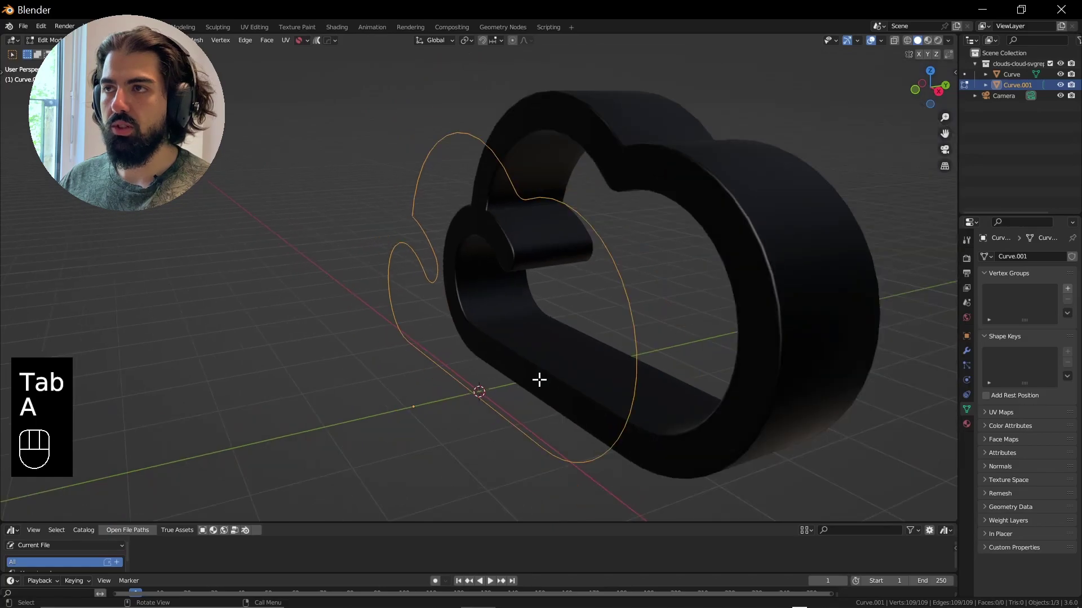
key(f)
key(Tab)
- Extrude the cloud-shaped face forward, away from the frame, to give the panel thickness
middle_drag(538, 377, 566, 343)
scroll(600, 348, up, 3)
key(Tab)
key(3)
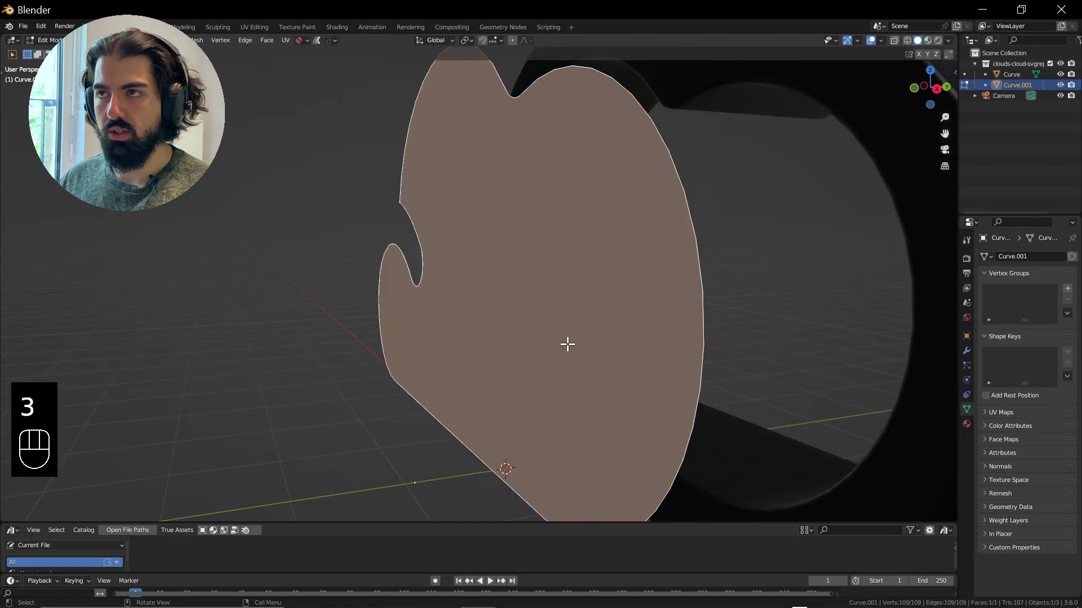
key(e)
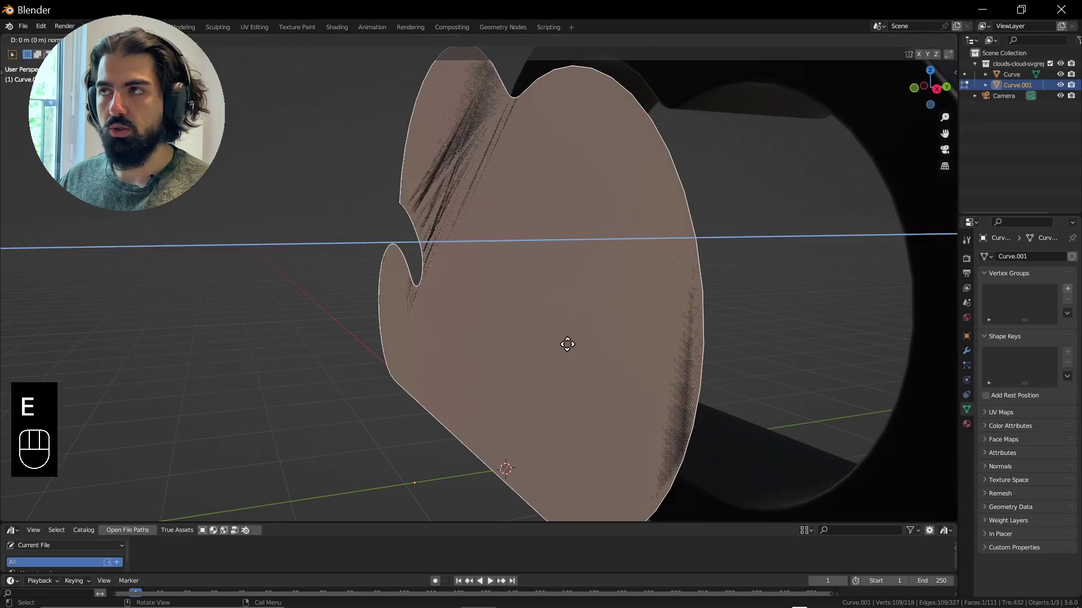
click(536, 349)
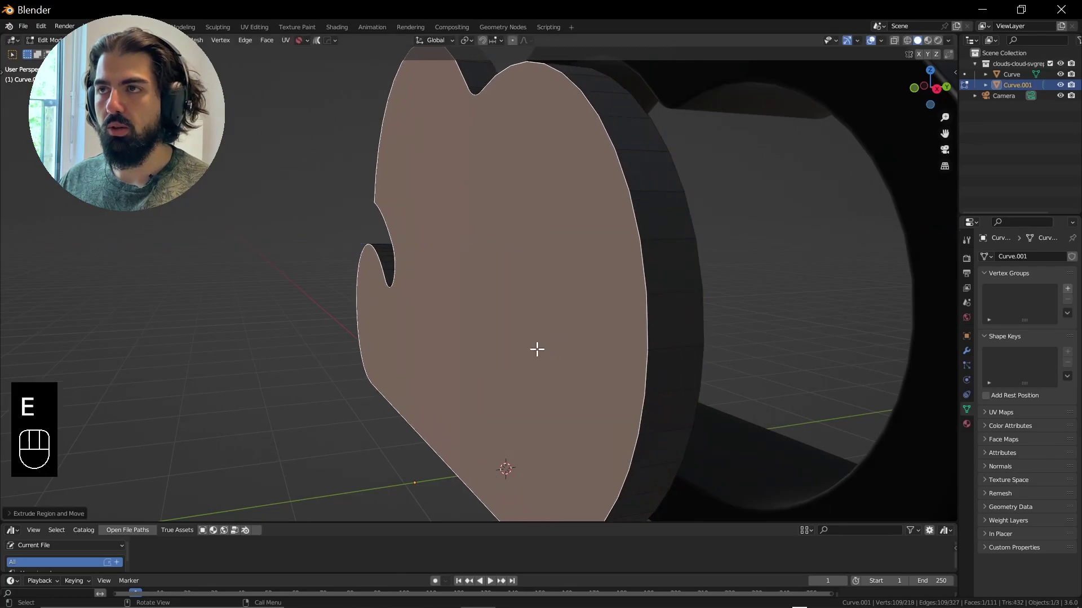
- Apply Shade Auto Smooth to the extruded cloud panel
middle_drag(603, 346, 391, 312)
key(Tab)
right_click(388, 298)
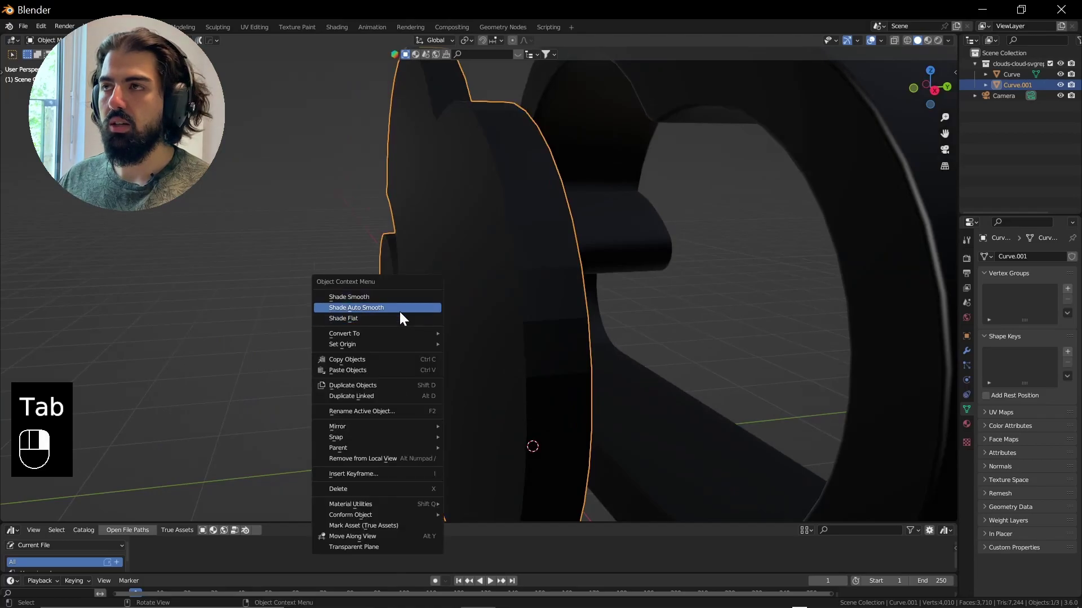
click(398, 309)
middle_drag(482, 279, 536, 317)
scroll(538, 318, up, 3)
- Scale the whole cloud panel mesh down along the Y axis to make it thinner
key(Tab)
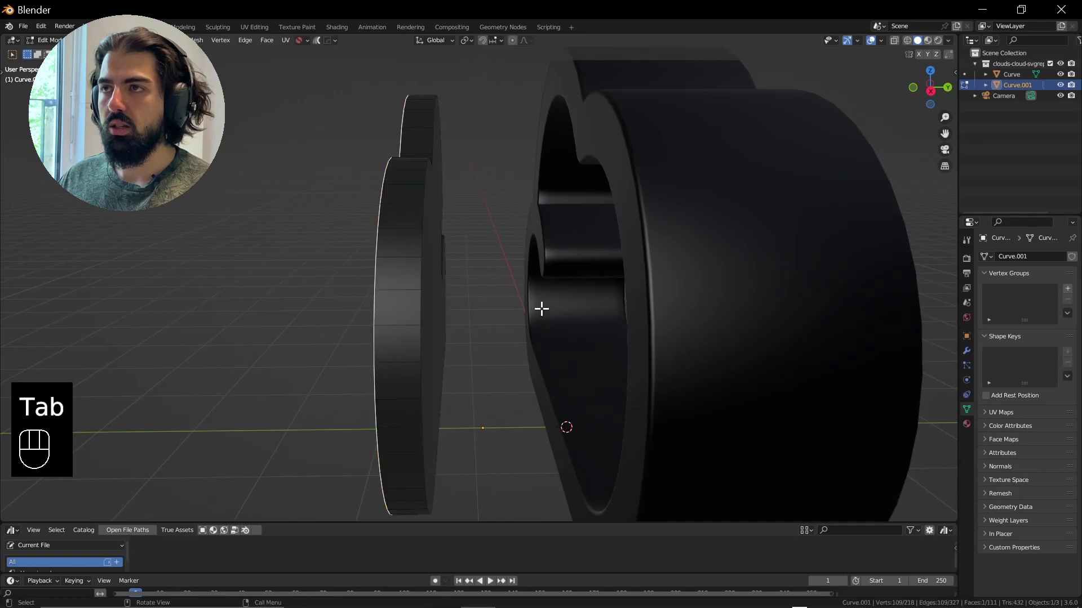
key(a)
key(s)
key(x)
key(y)
click(432, 276)
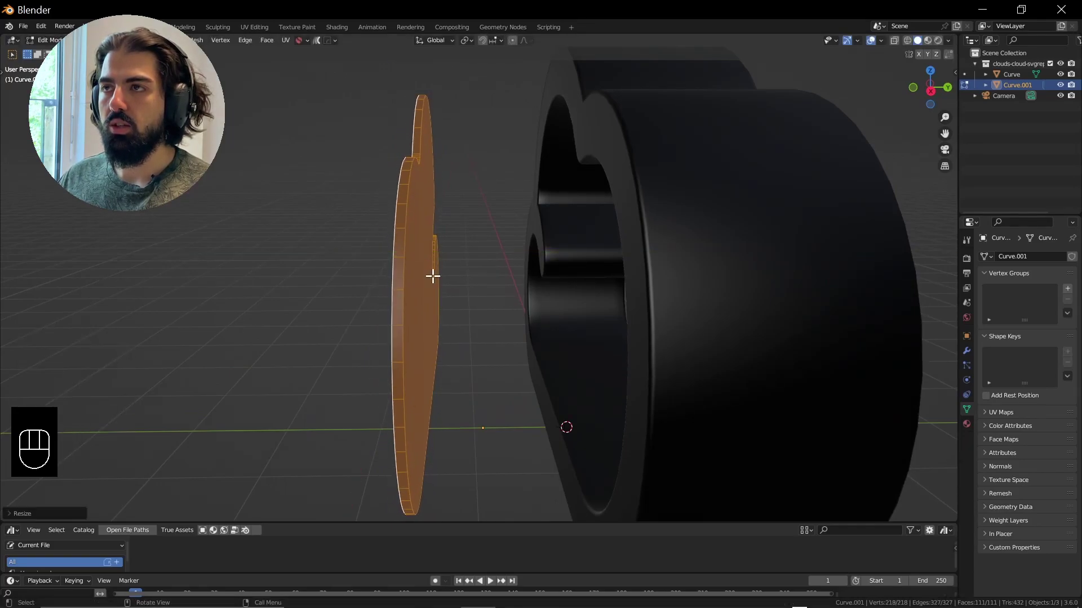
key(Tab)
- Duplicate the cloud panel along the Y axis and position the copy just inside the frame's back edge
key(shift+d)
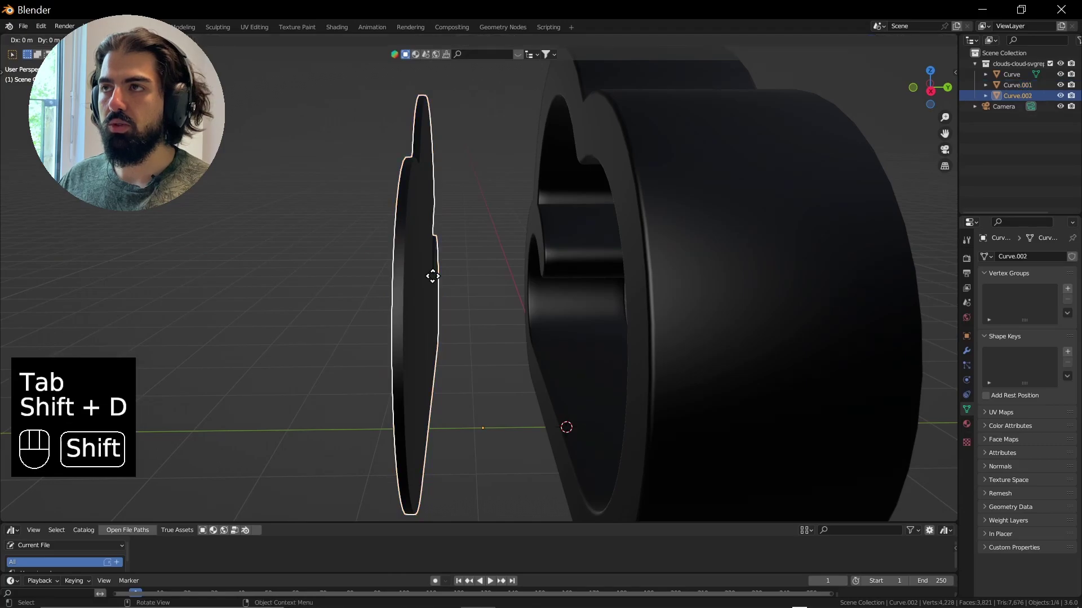
key(x)
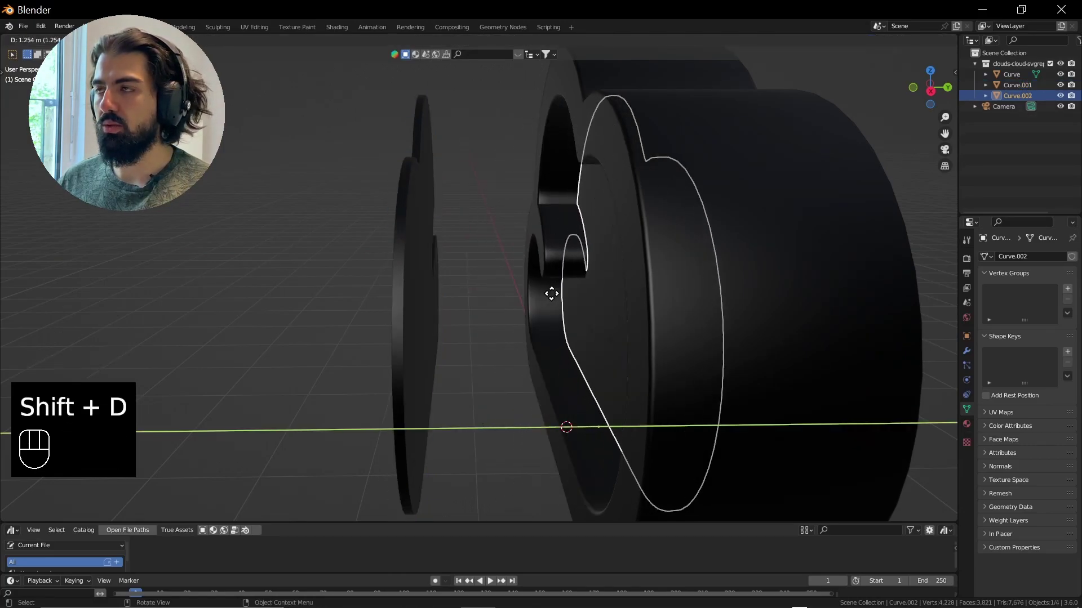
click(582, 298)
key(KP_3)
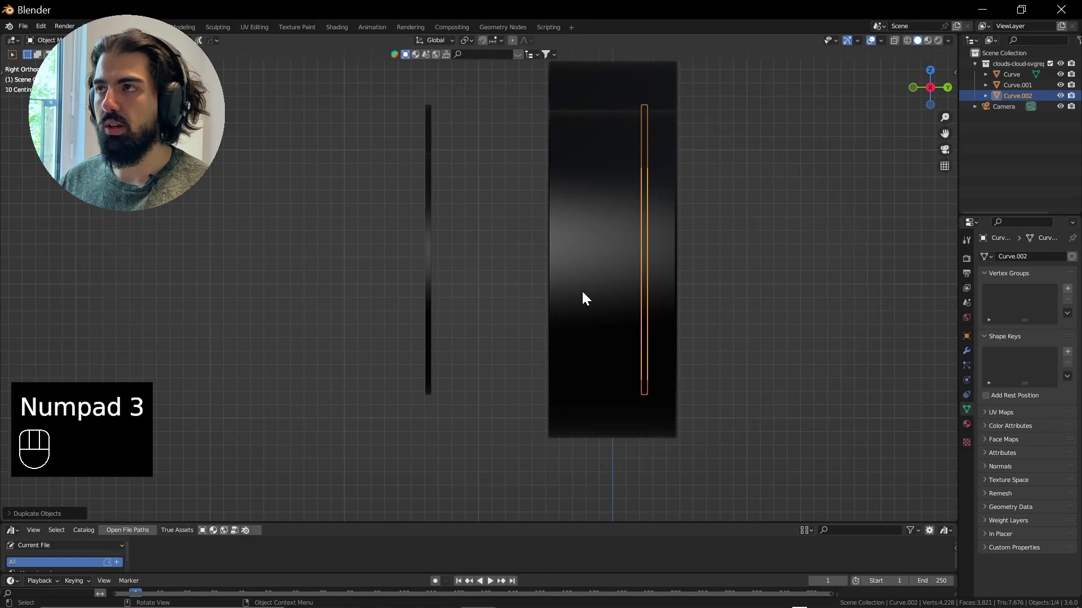
key(g)
key(shift)
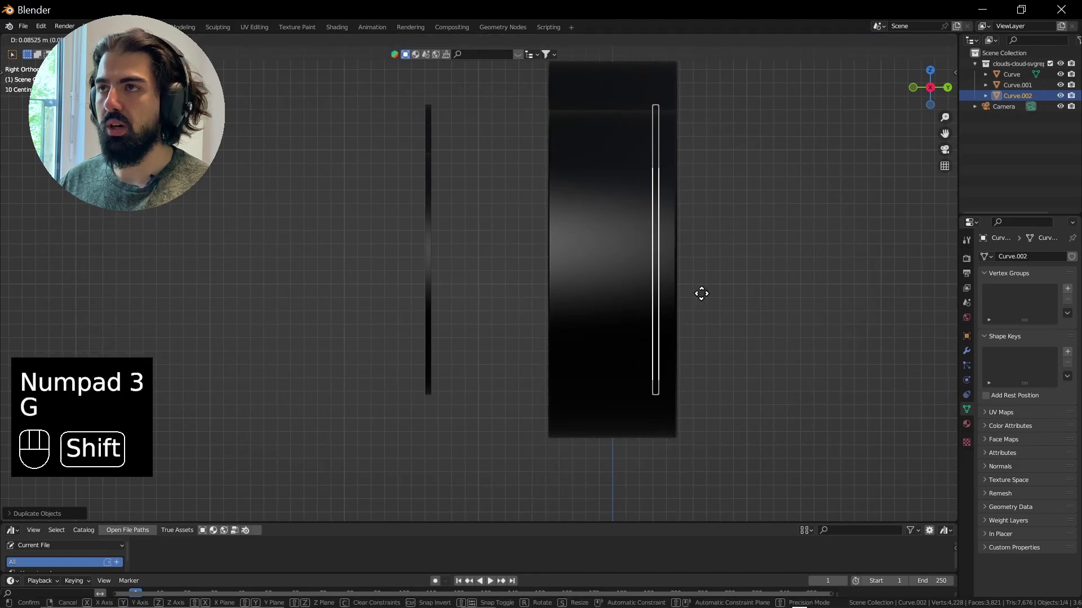
click(839, 293)
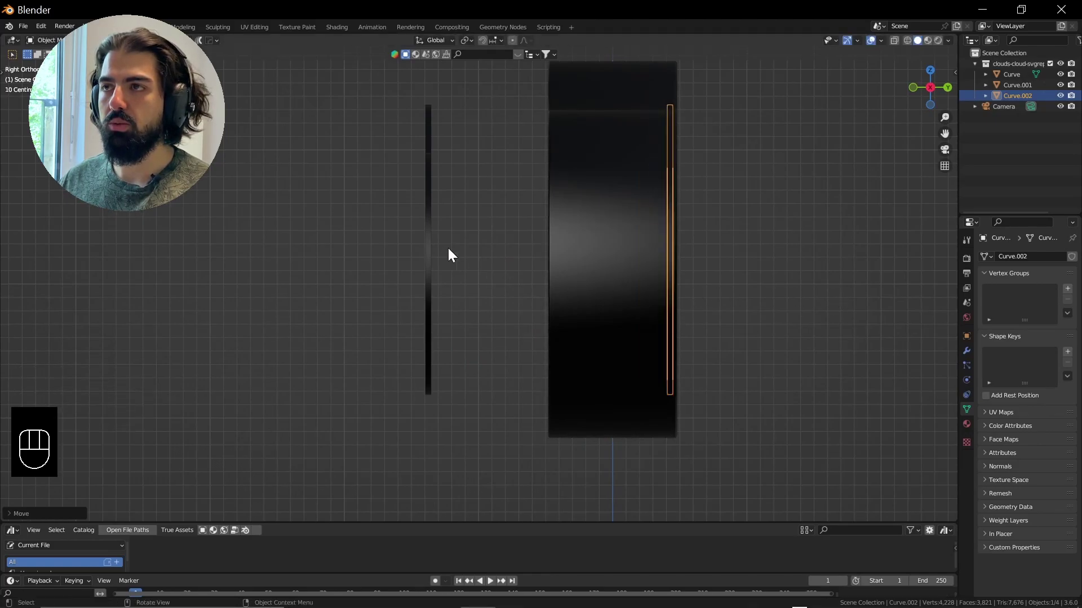
- Move the original cloud panel along the Y axis to sit just inside the frame's front edge
click(432, 243)
key(g)
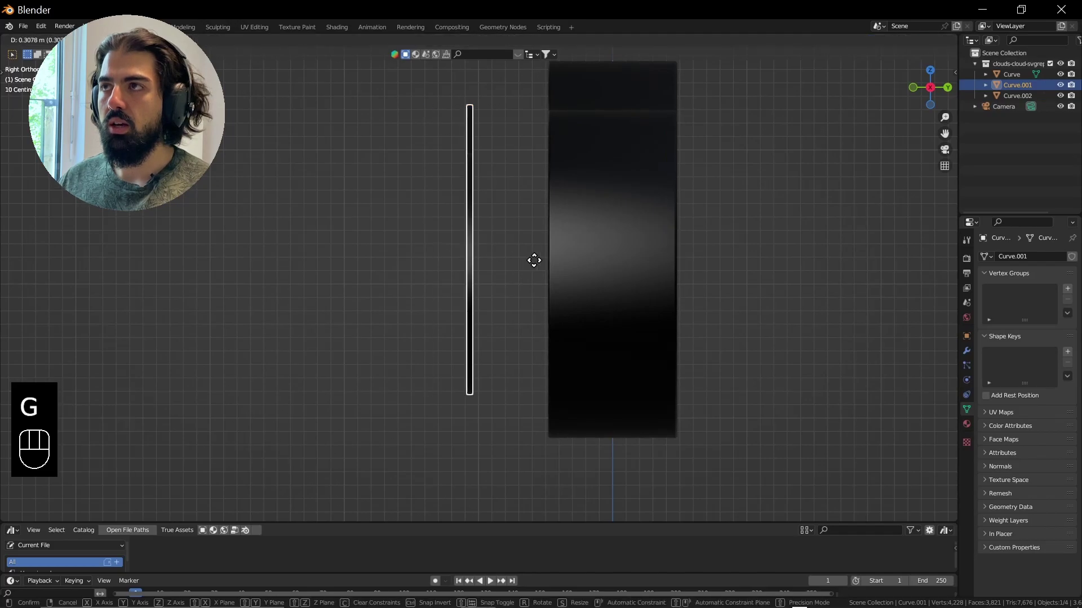
key(shift)
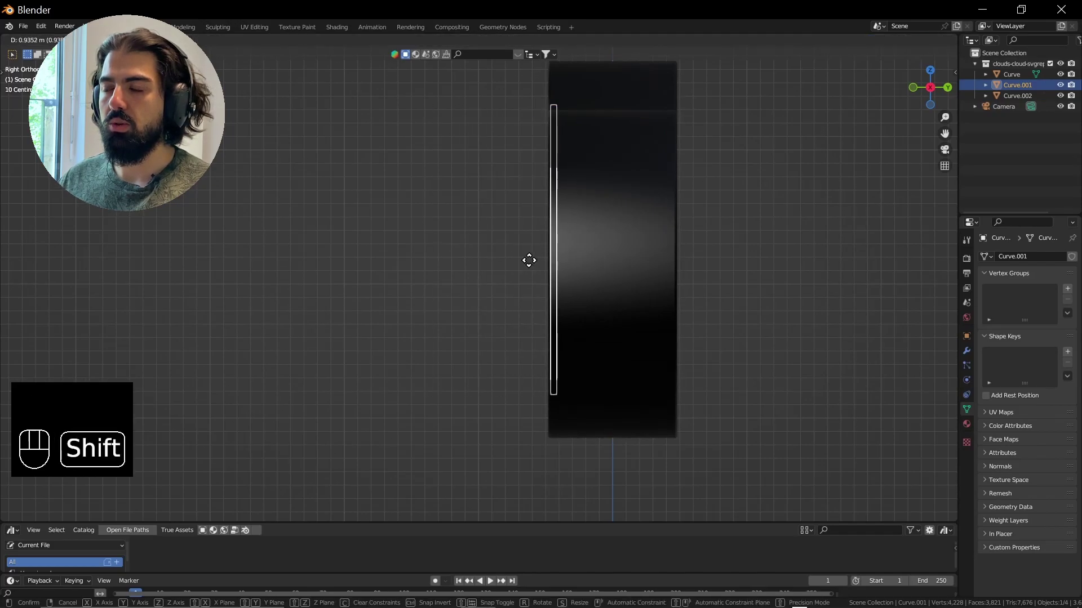
click(519, 261)
- Hide the outer cloud frame so that only the two panels are shown
middle_drag(519, 260, 614, 282)
click(809, 231)
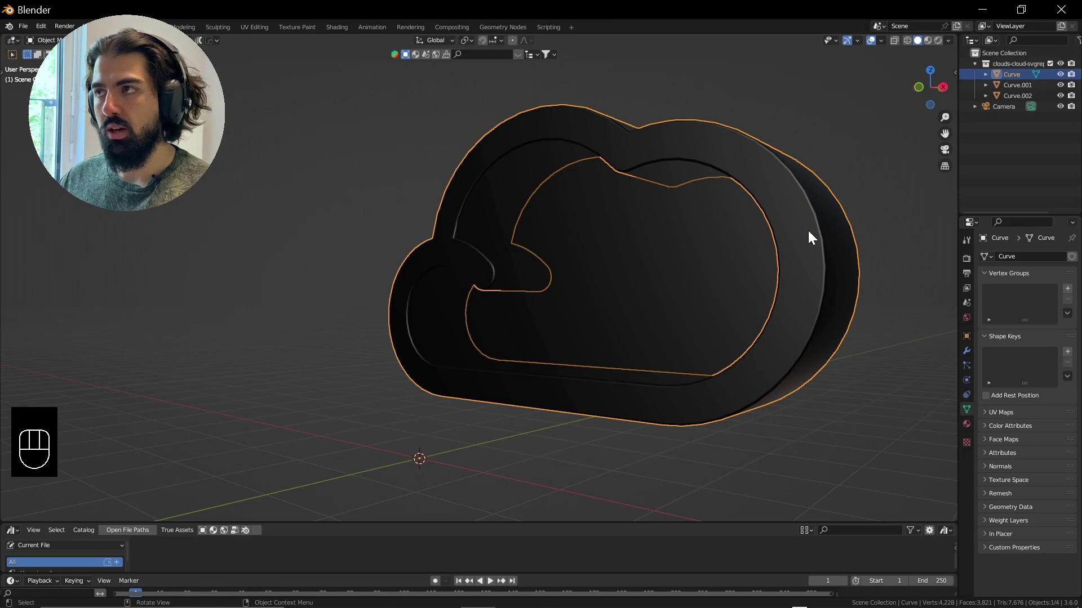
key(h)
- Enlarge the lower editor area and rename the front cloud panel as Front
click(722, 244)
middle_drag(723, 244, 565, 482)
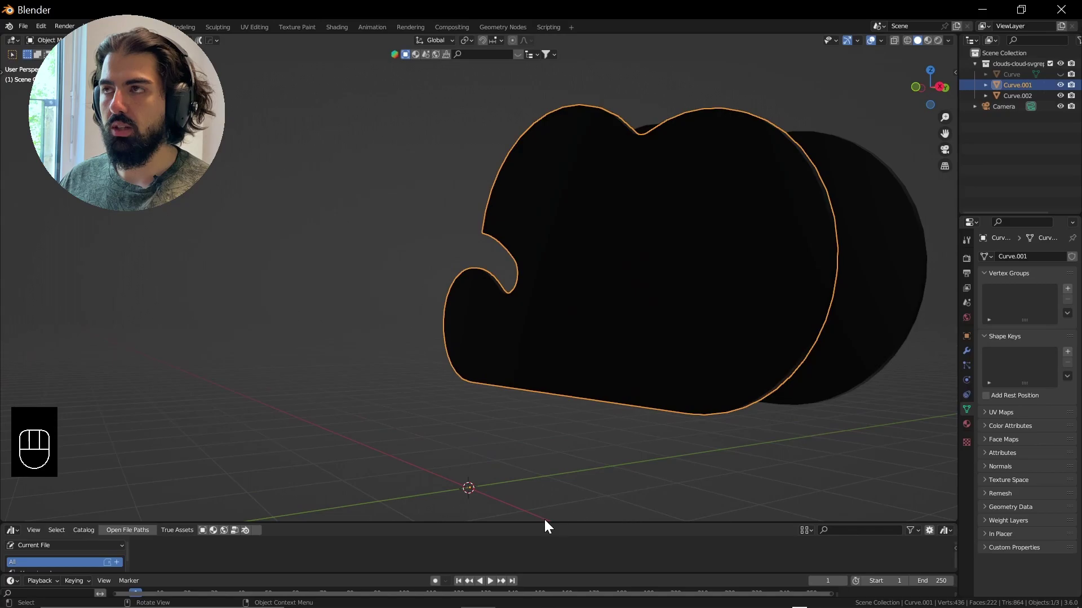
drag(542, 519, 560, 388)
scroll(610, 205, down, 2)
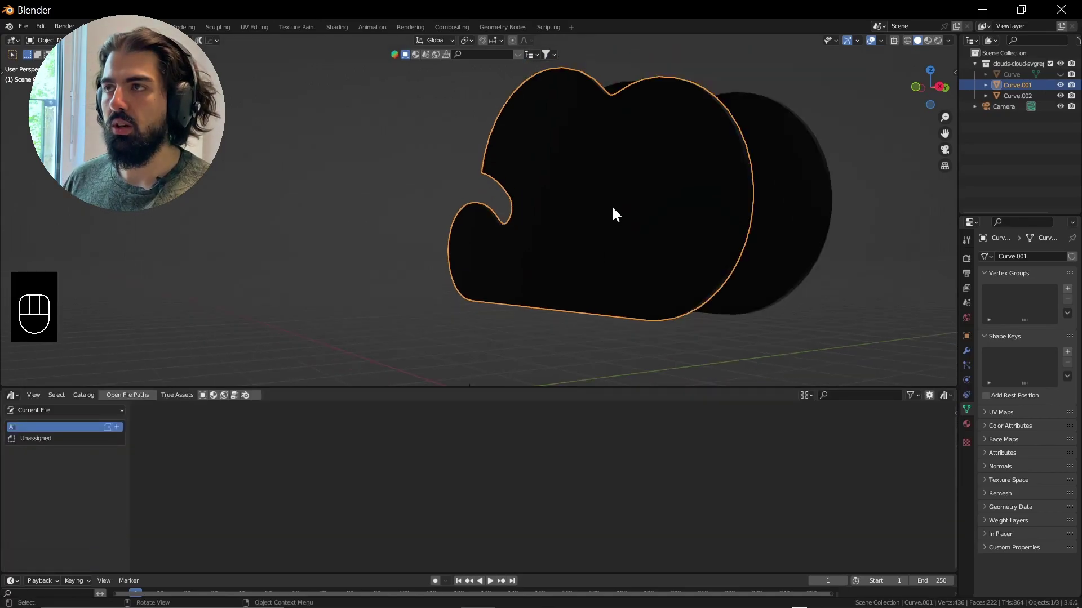
key(F2)
text(Front)
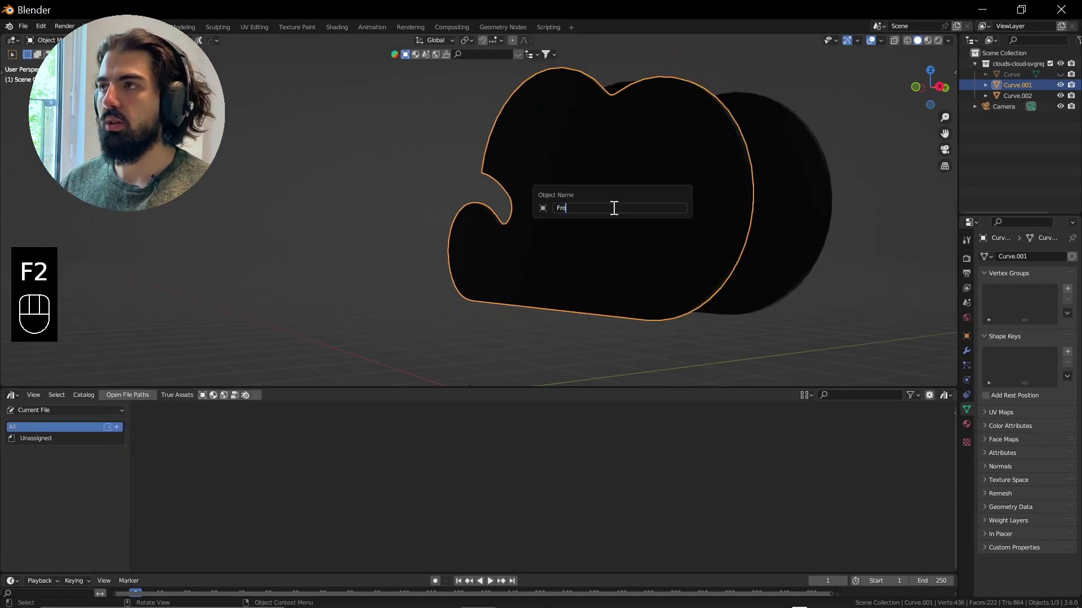
key(Return)
- Rename the rear cloud panel as Back
click(794, 212)
key(F2)
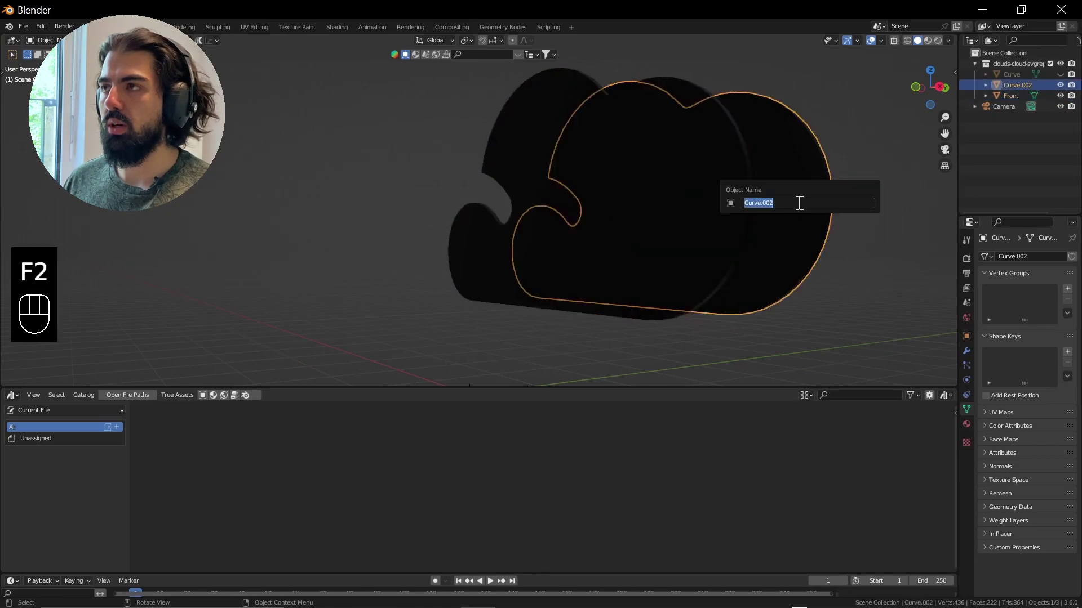
text(Bacj)
key(Return)
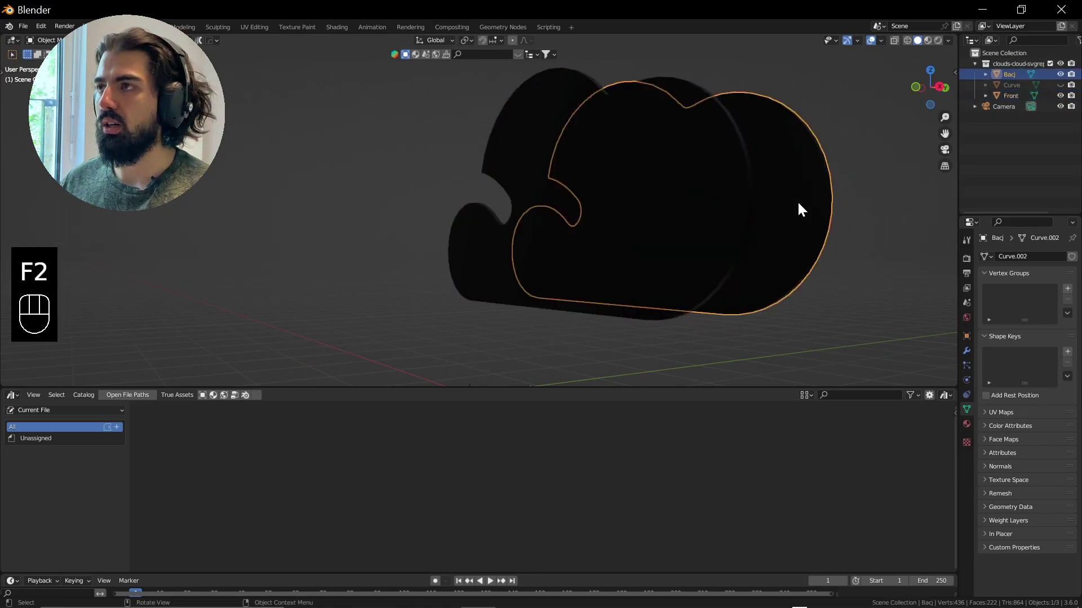
key(F2)
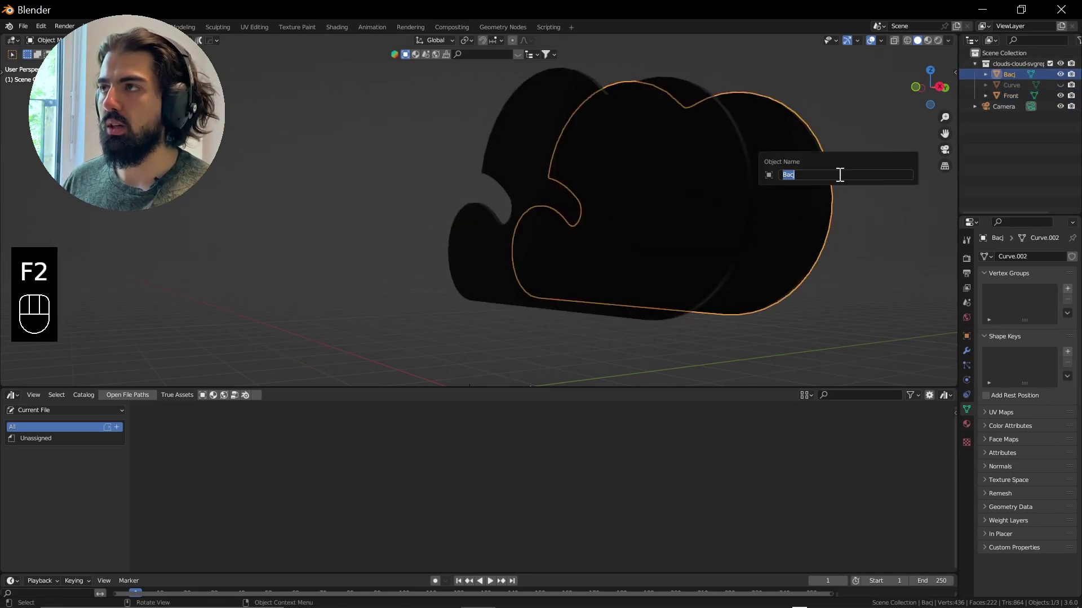
text(B)
key(Return)
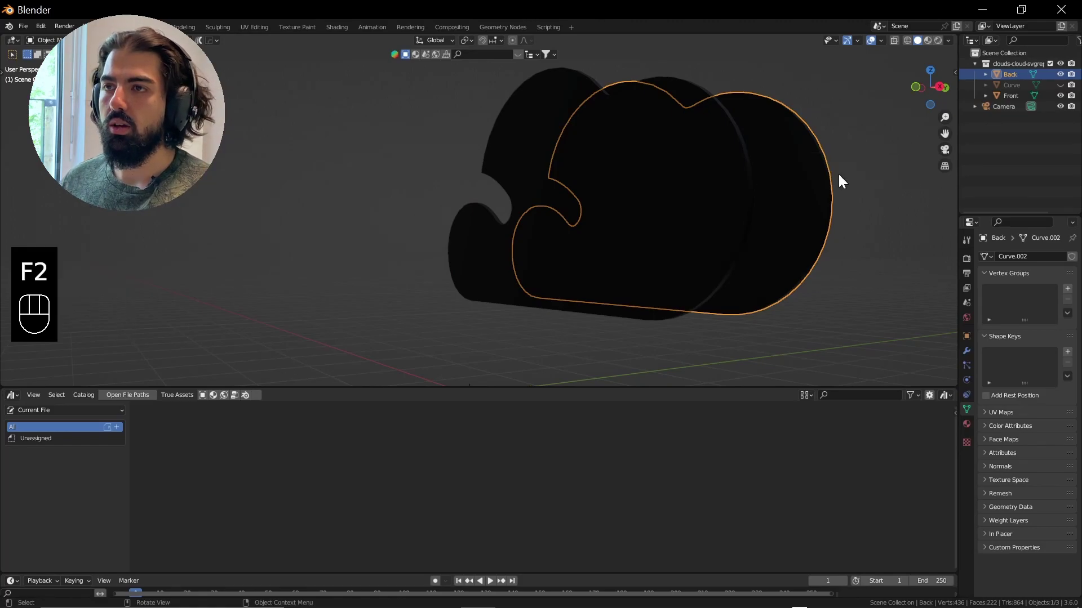
- Change the lower area to the Shader Editor and unlink the existing material from the Front panel
click(593, 218)
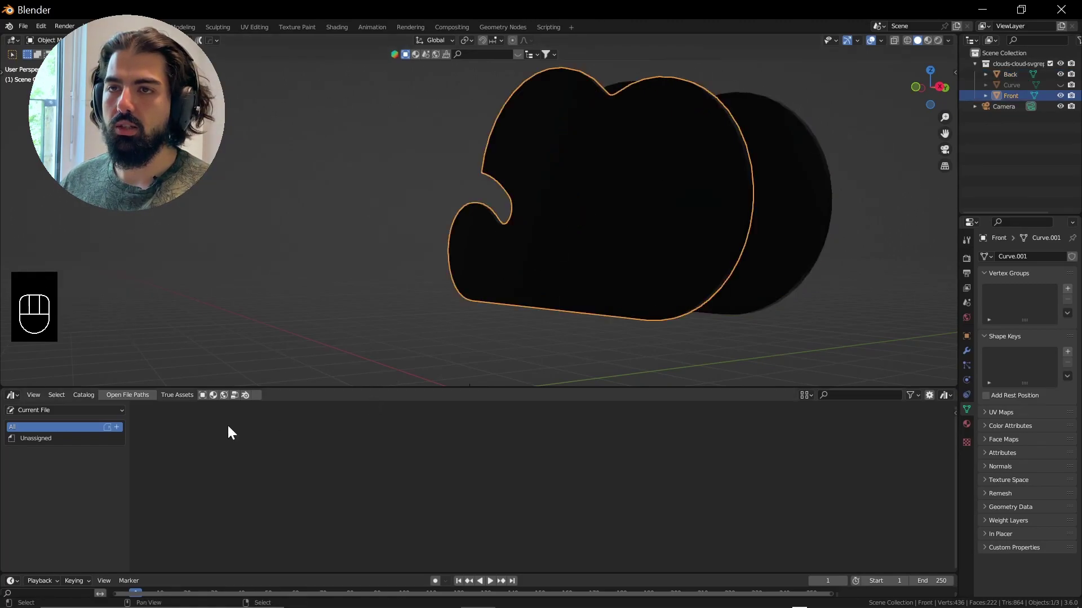
click(12, 394)
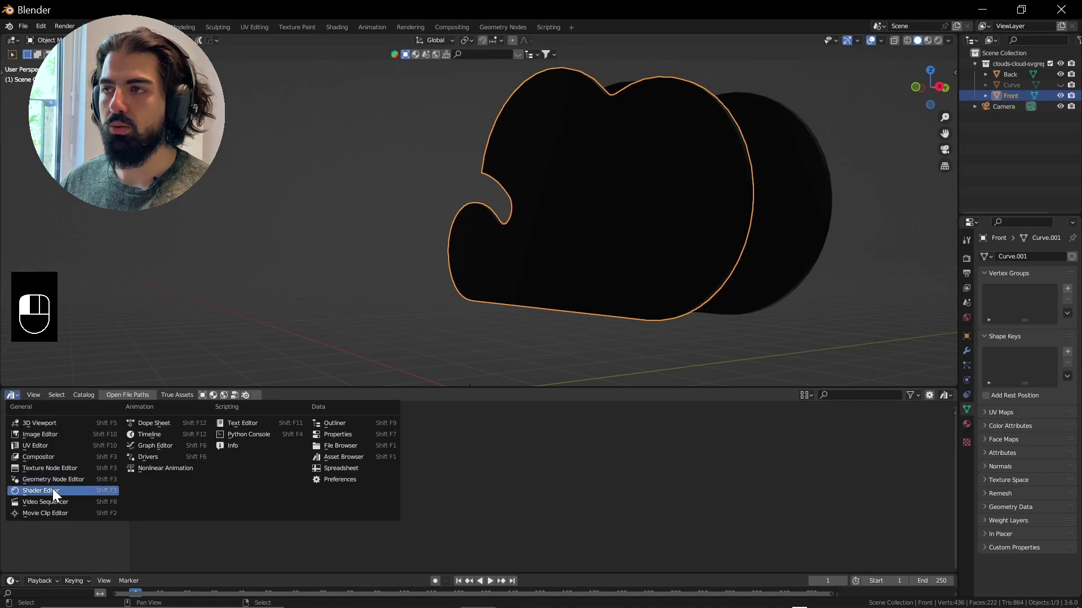
click(52, 488)
click(547, 395)
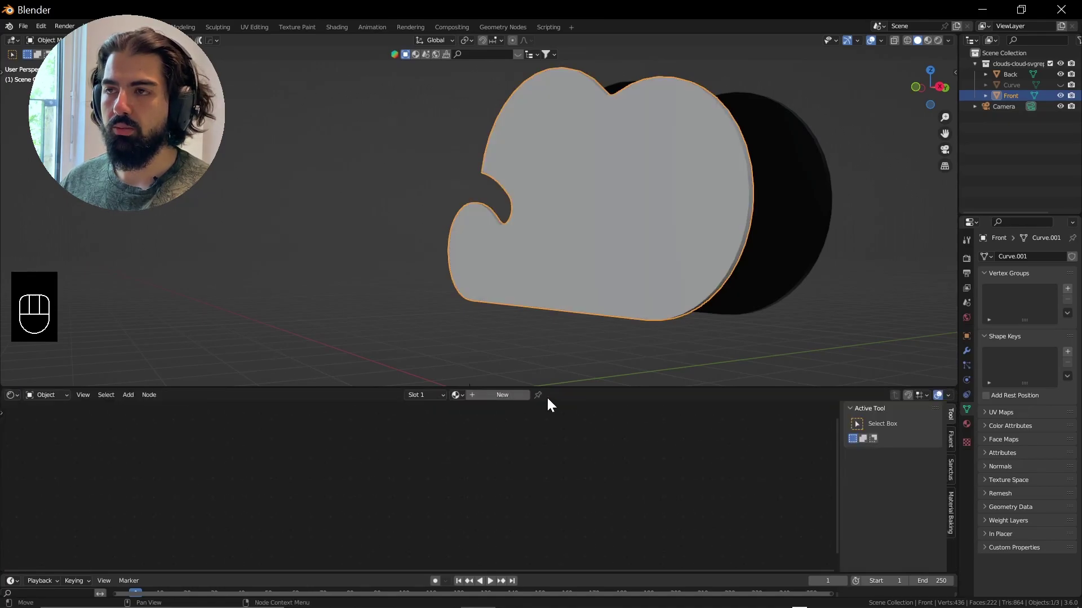
- Create a new material for the Front panel and replace its Principled BSDF with a Glass BSDF connected to the Surface output
click(445, 395)
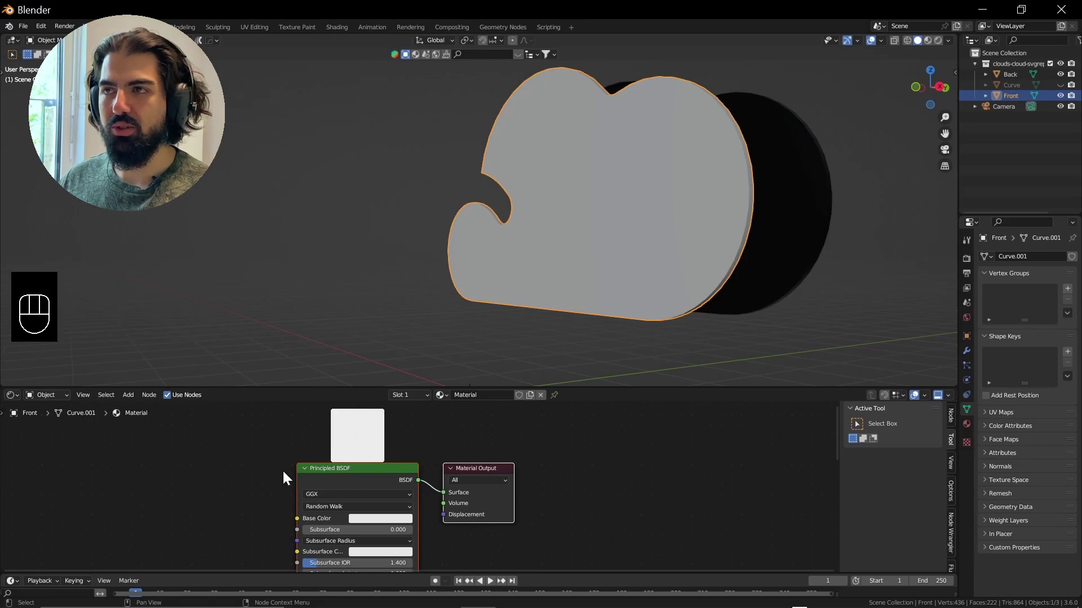
key(ctrl+space)
click(408, 313)
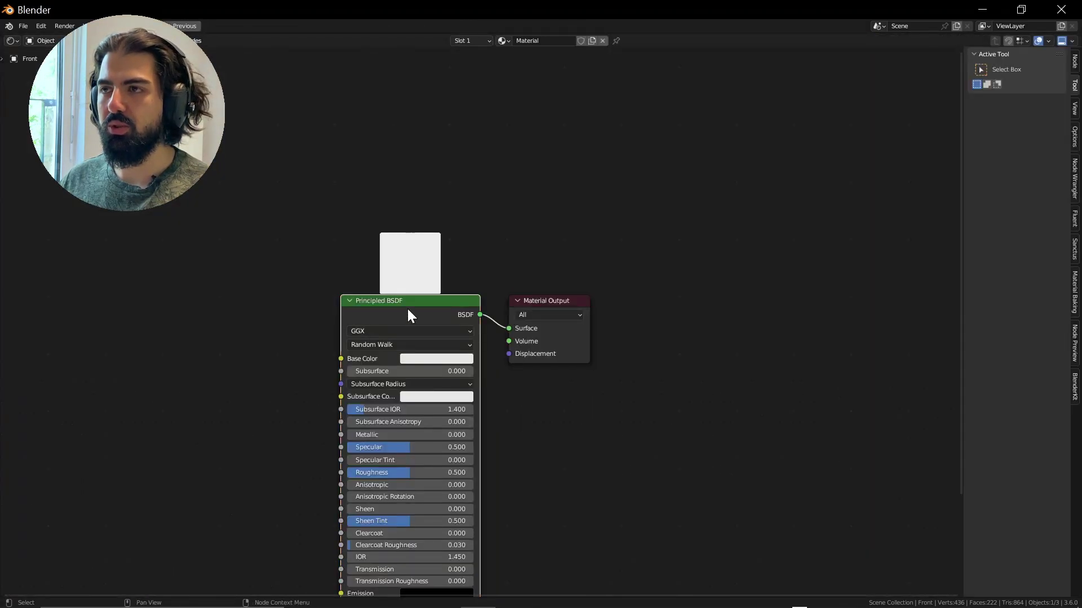
key(x)
key(shift+a)
mouse_move(378, 347)
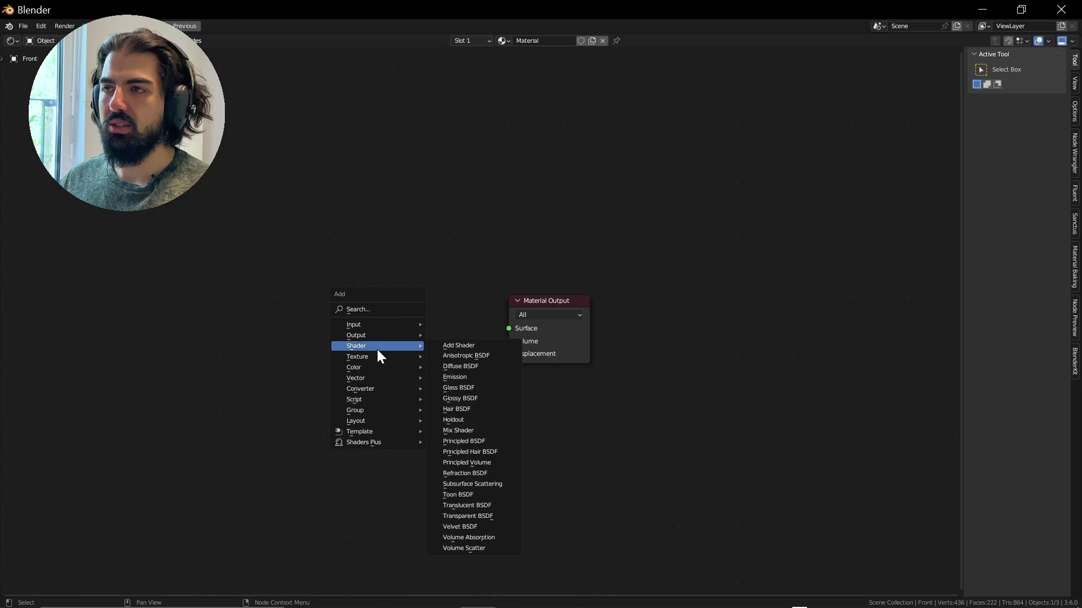
click(481, 389)
drag(451, 364, 509, 328)
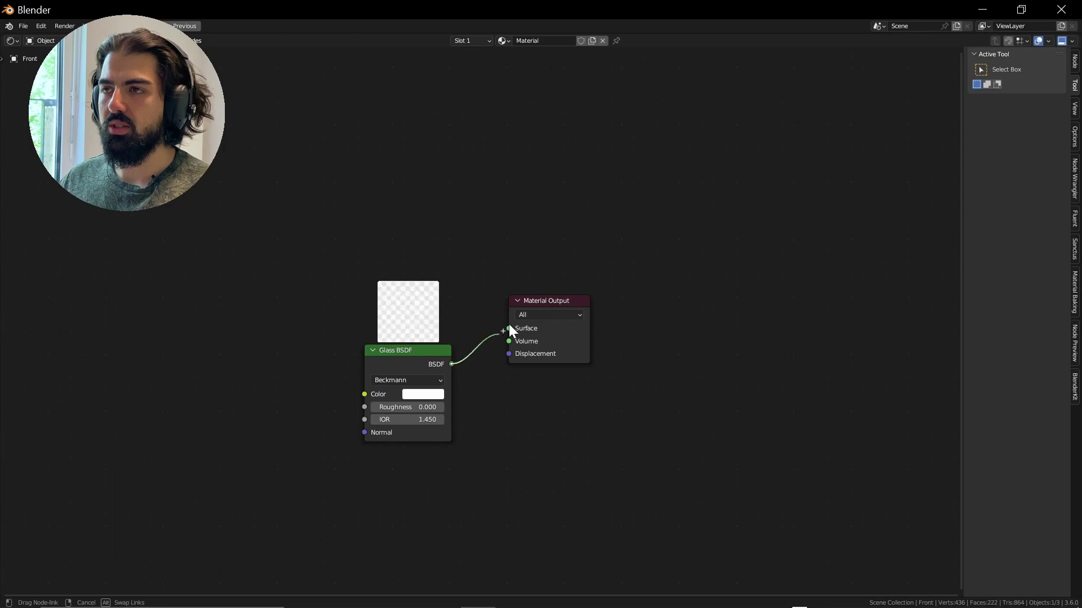
- Tint the Glass BSDF pale cyan with hue 0.517 and saturation 0.275, and set its IOR to 5
click(418, 396)
click(451, 266)
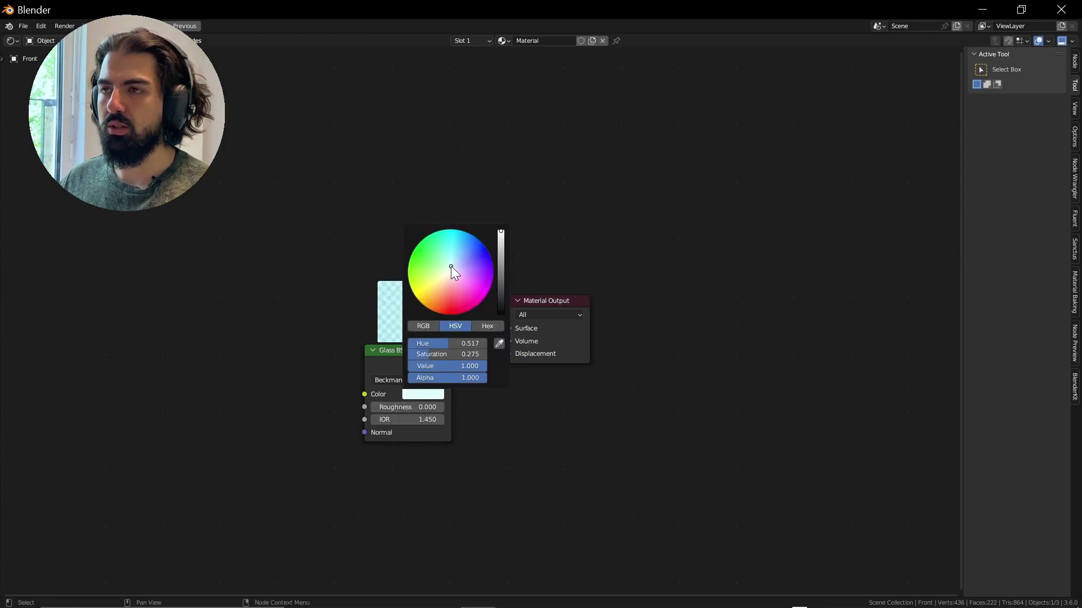
click(404, 420)
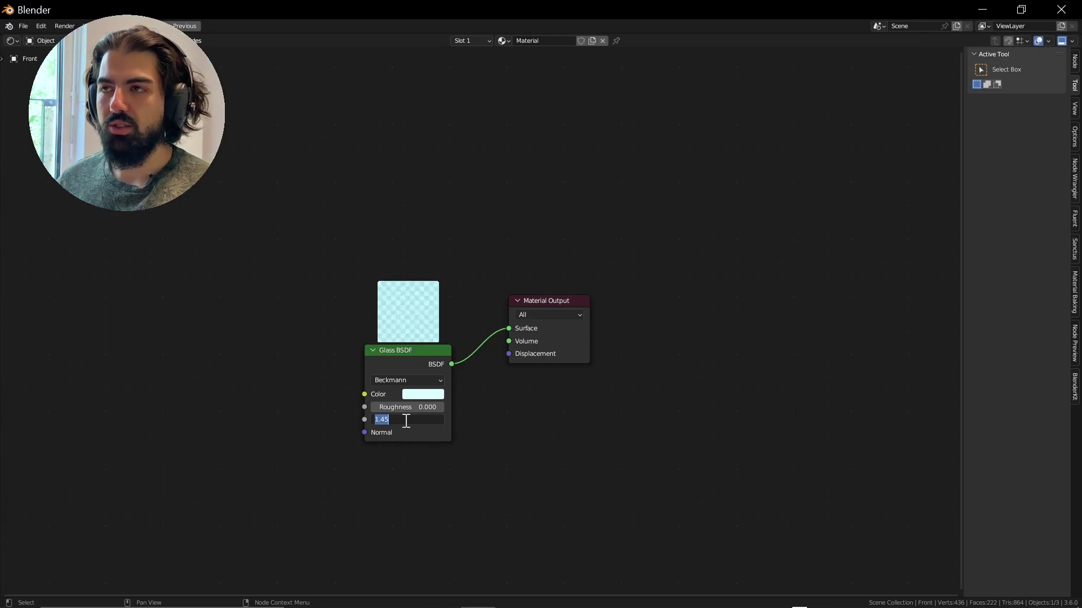
text(5)
key(Return)
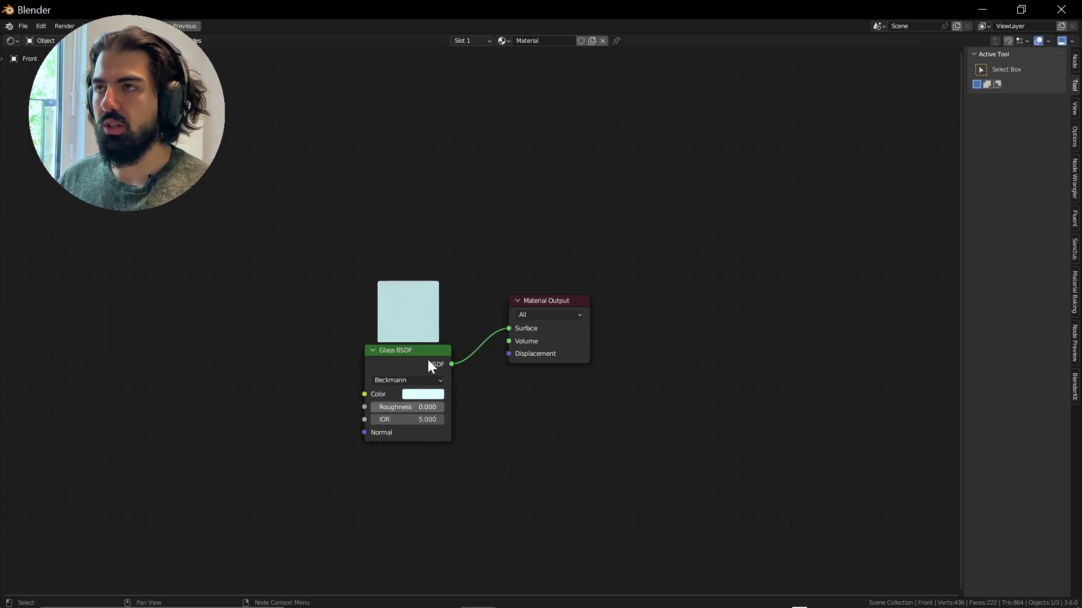
key(ctrl+space)
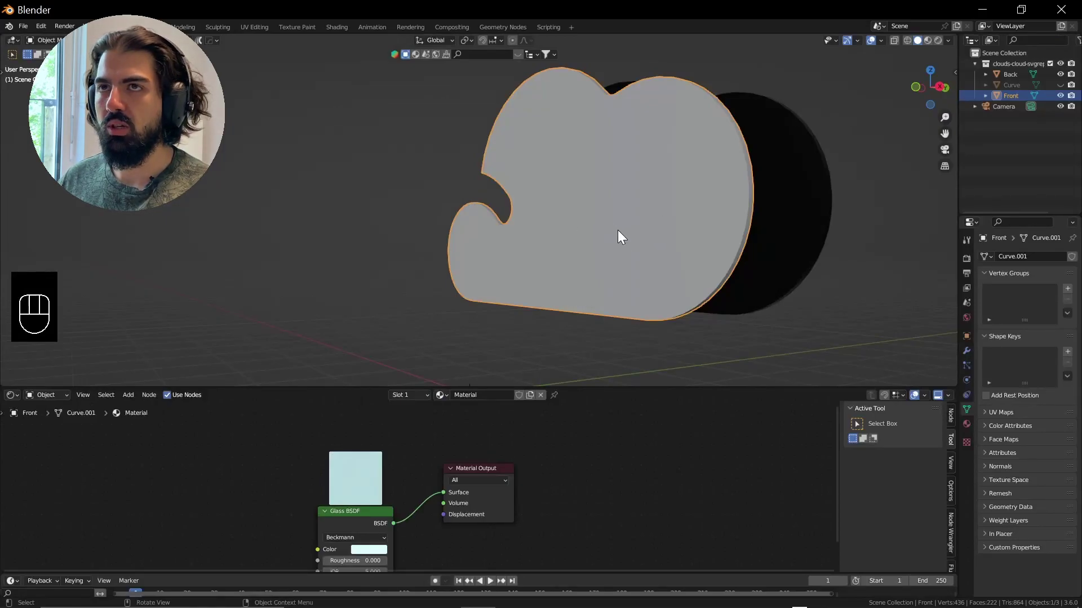
- Switch the viewport to rendered shading and inspect the Front panel's glass material from closer up
key(t)
key(t)
key(z)
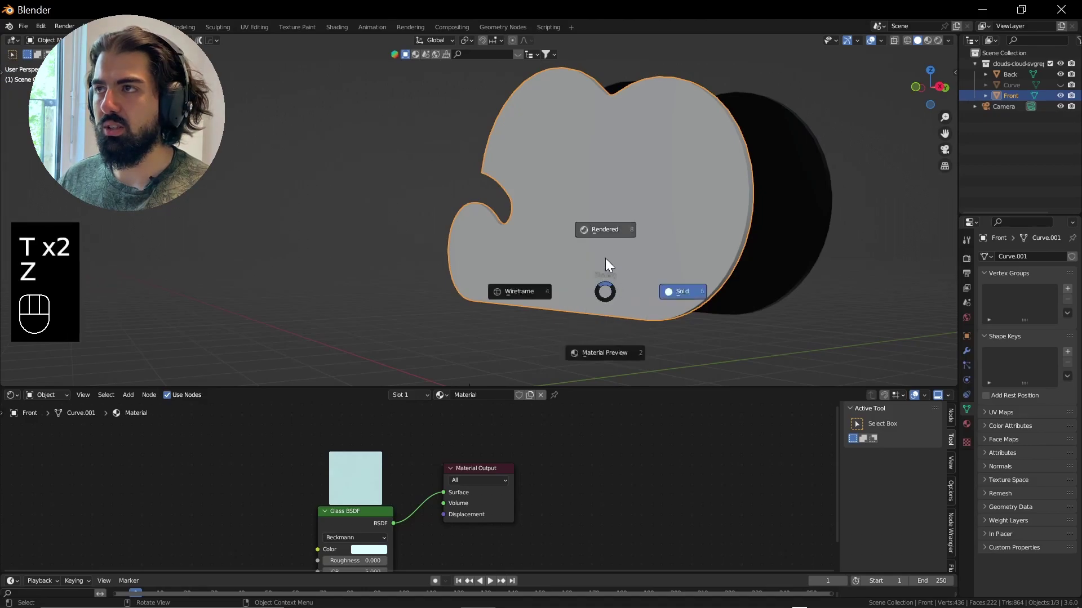
click(605, 229)
mouse_move(605, 236)
shift+middle_down()
mouse_move(652, 227)
mouse_move(592, 227)
mouse_move(664, 258)
shift+middle_up()
scroll(592, 224, up, 3)
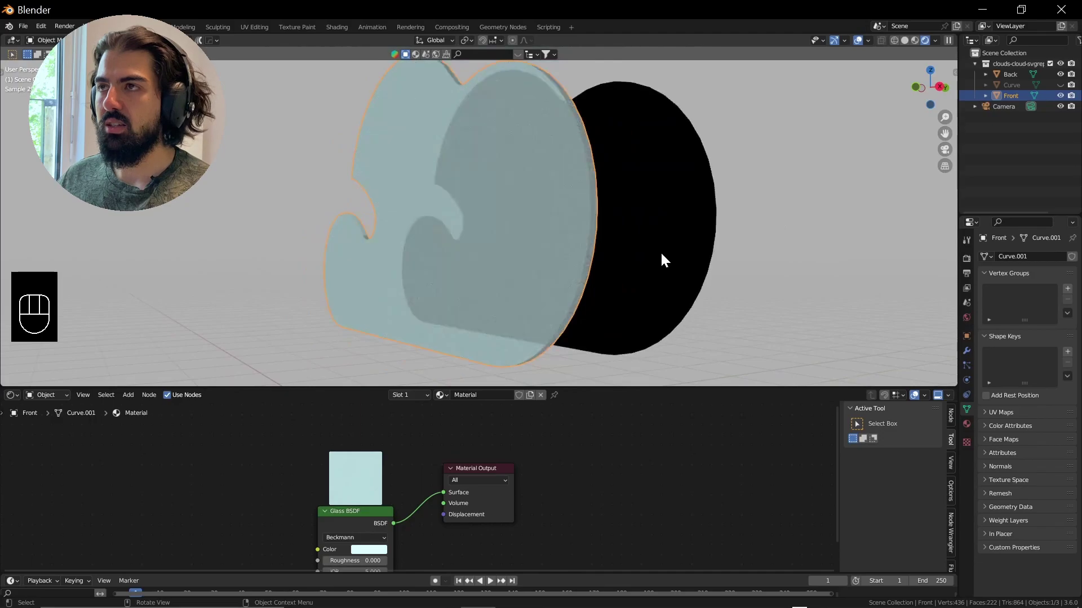
- Link the Front panel's glass material to the Back panel
click(662, 255)
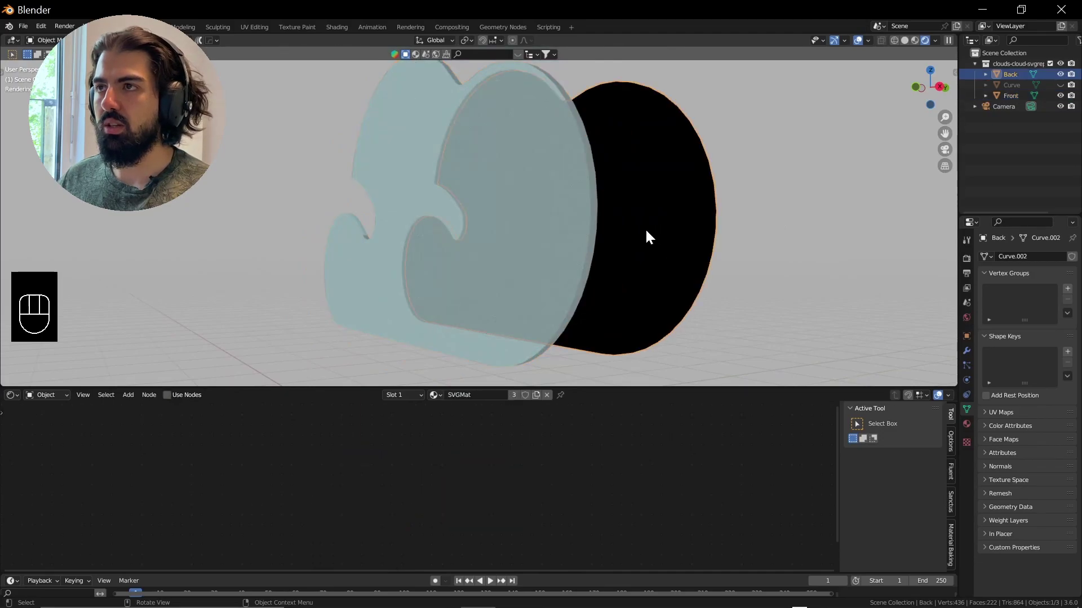
middle_drag(567, 236, 543, 221)
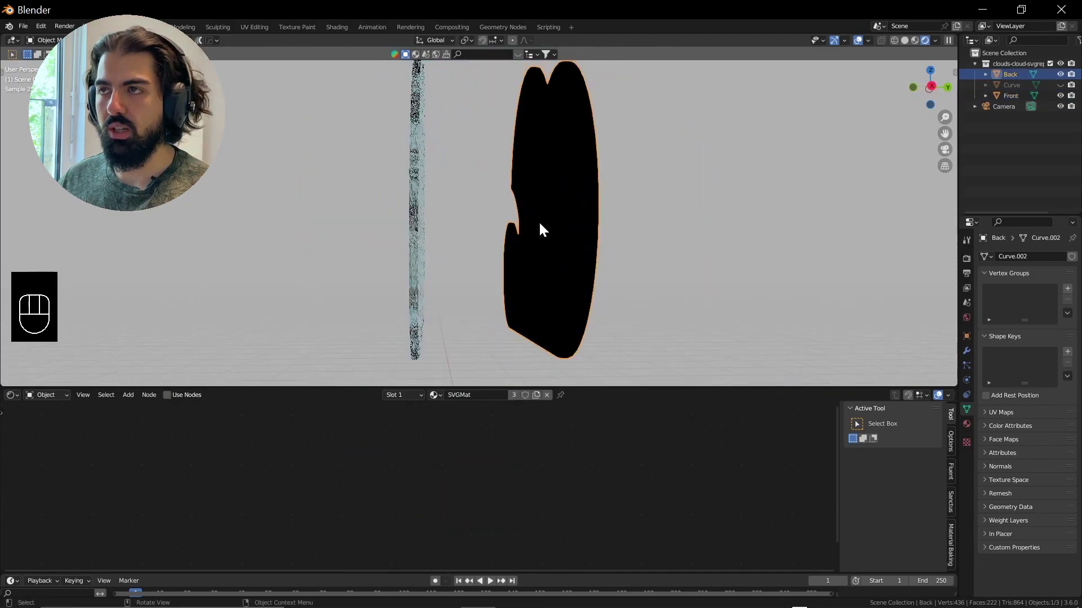
shift+click(411, 222)
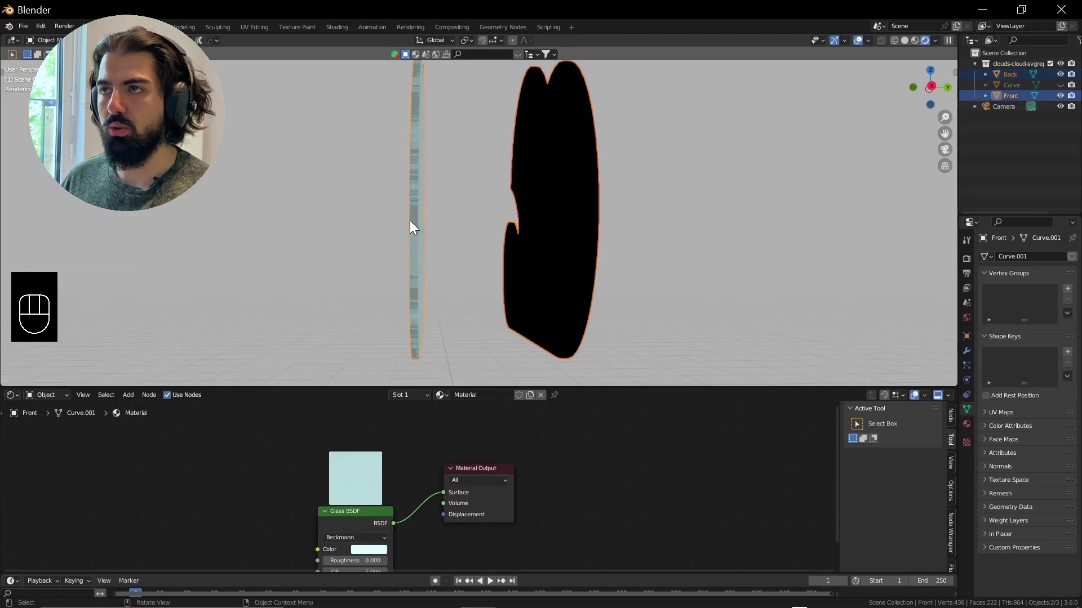
key(ctrl+grave)
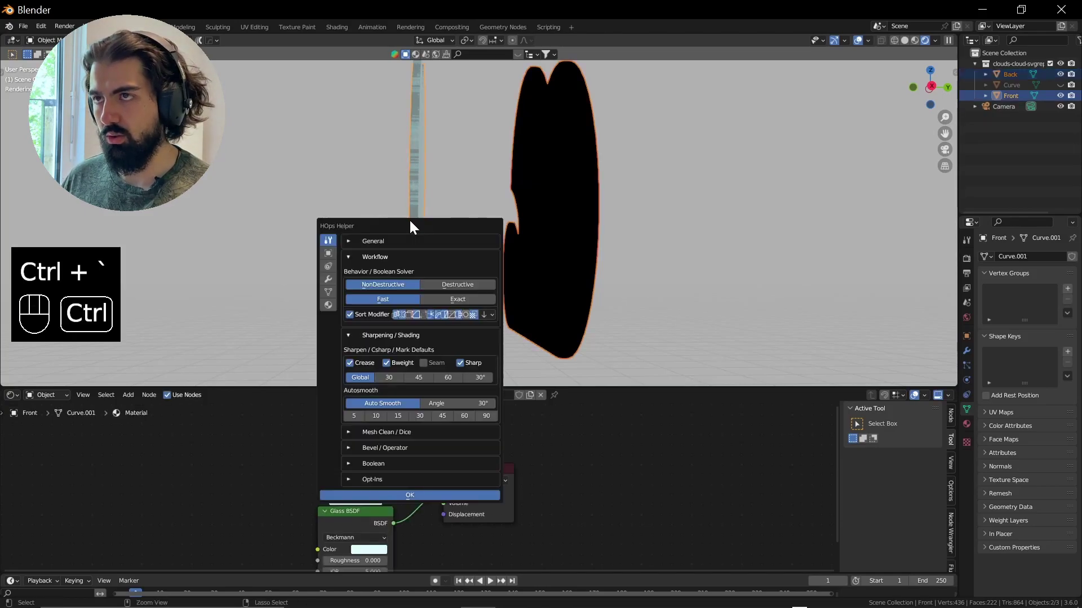
key(ctrl+l)
mouse_move(410, 221)
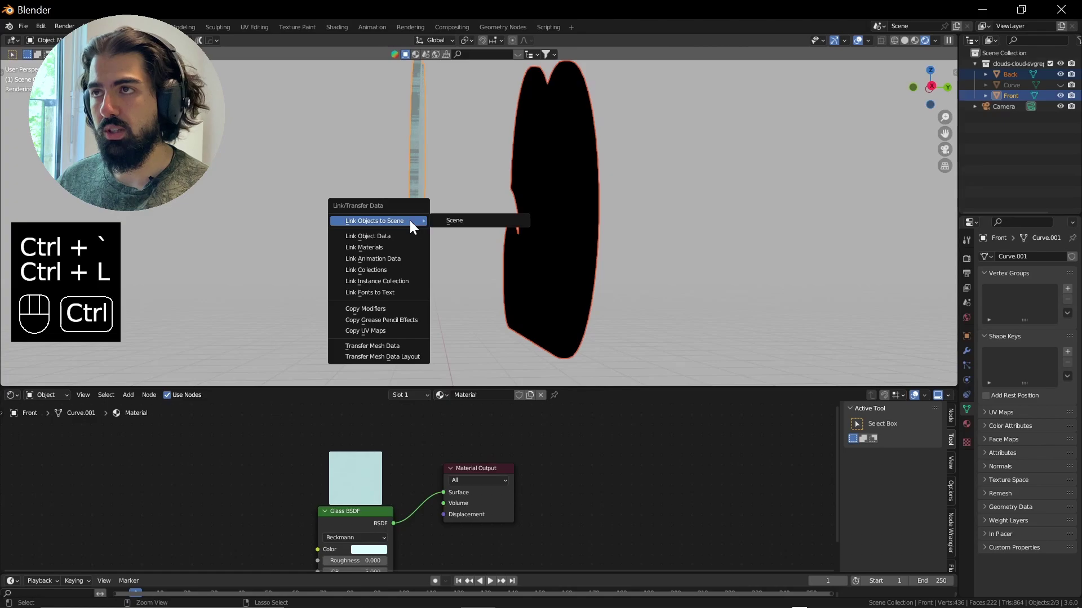
click(390, 248)
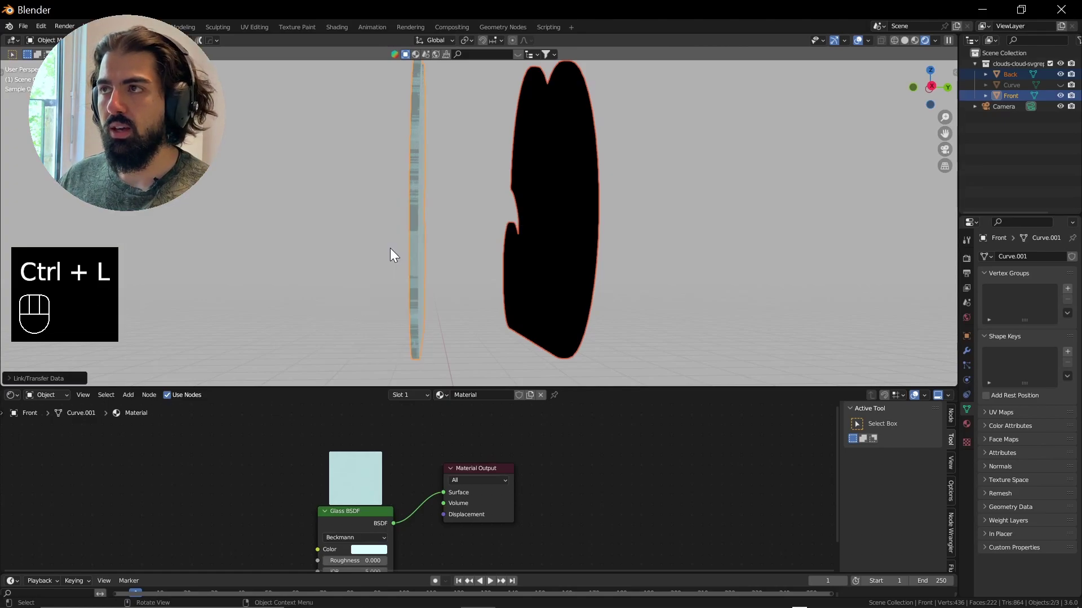
middle_drag(390, 247, 596, 228)
scroll(526, 238, up, 3)
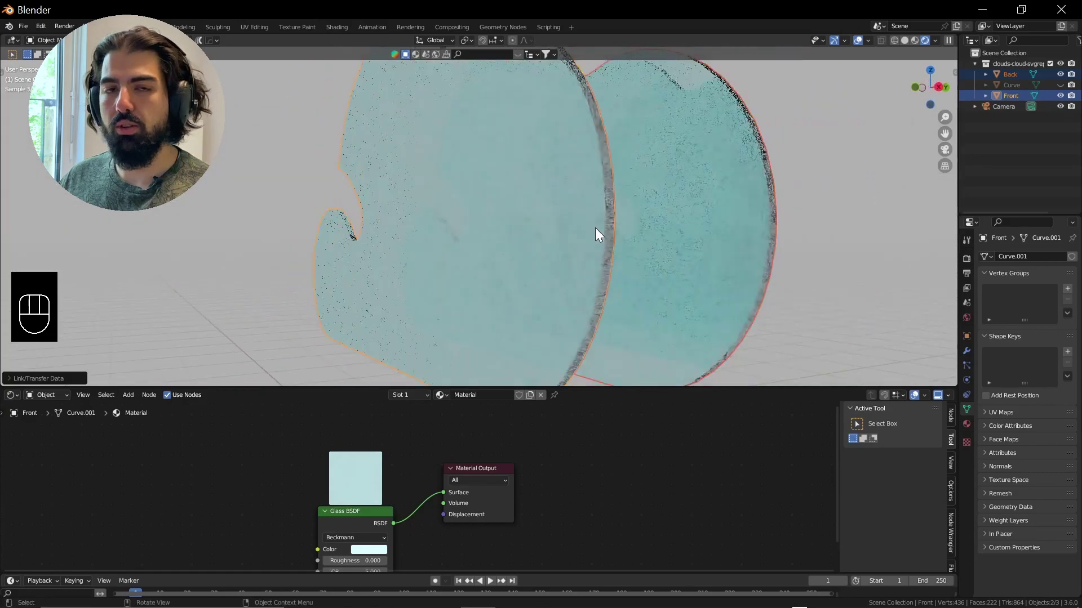
- Select the Back panel's large face that faces the Front panel in Edit Mode, using solid shading
click(662, 231)
middle_drag(694, 201, 635, 218)
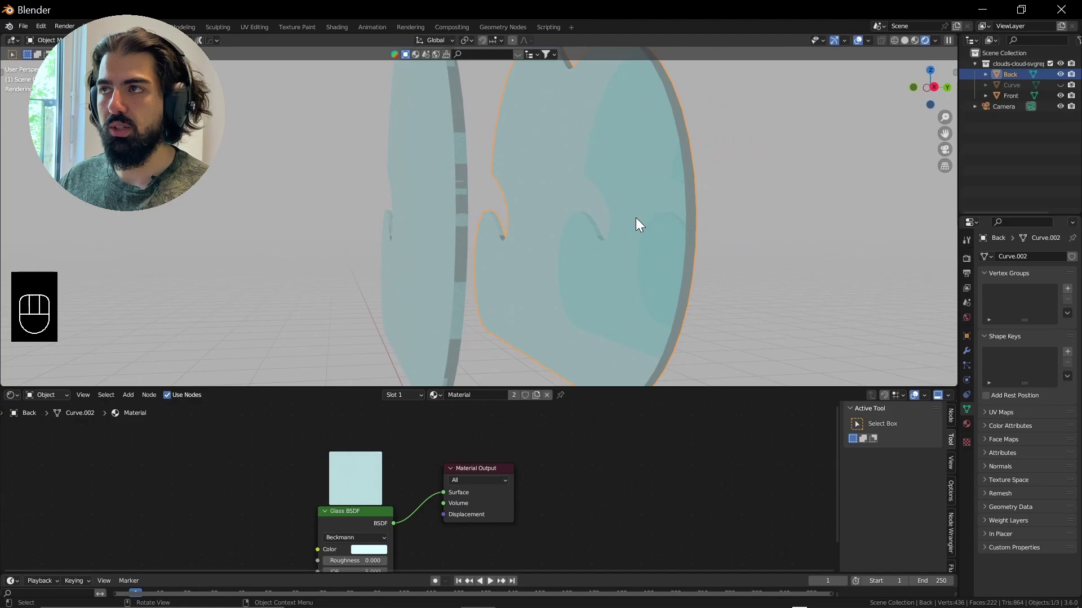
key(Tab)
key(3)
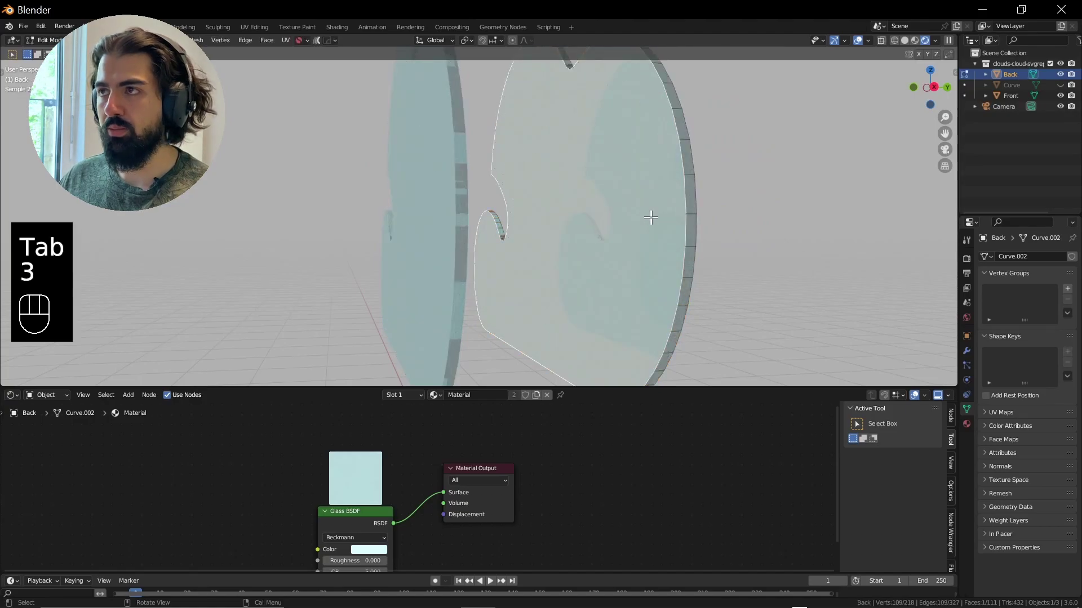
click(685, 225)
key(z)
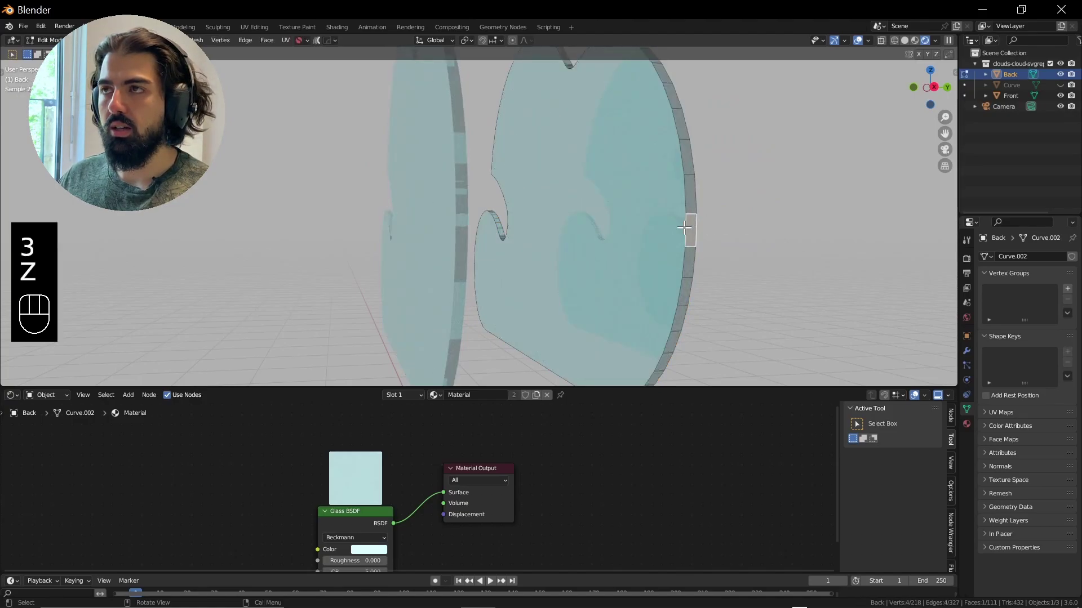
key(z)
click(697, 219)
click(639, 205)
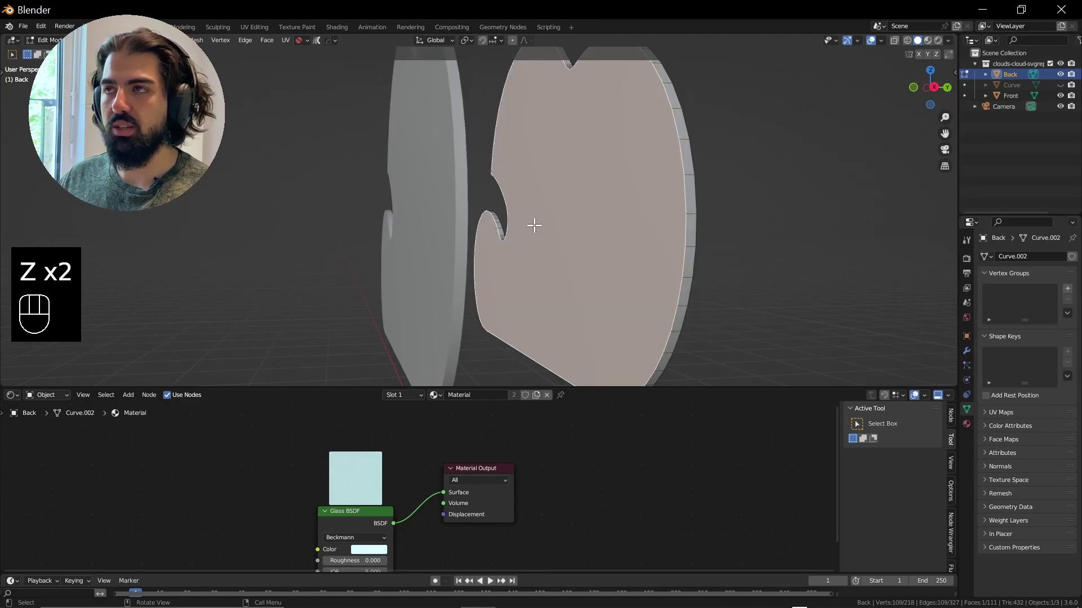
middle_drag(575, 220, 587, 222)
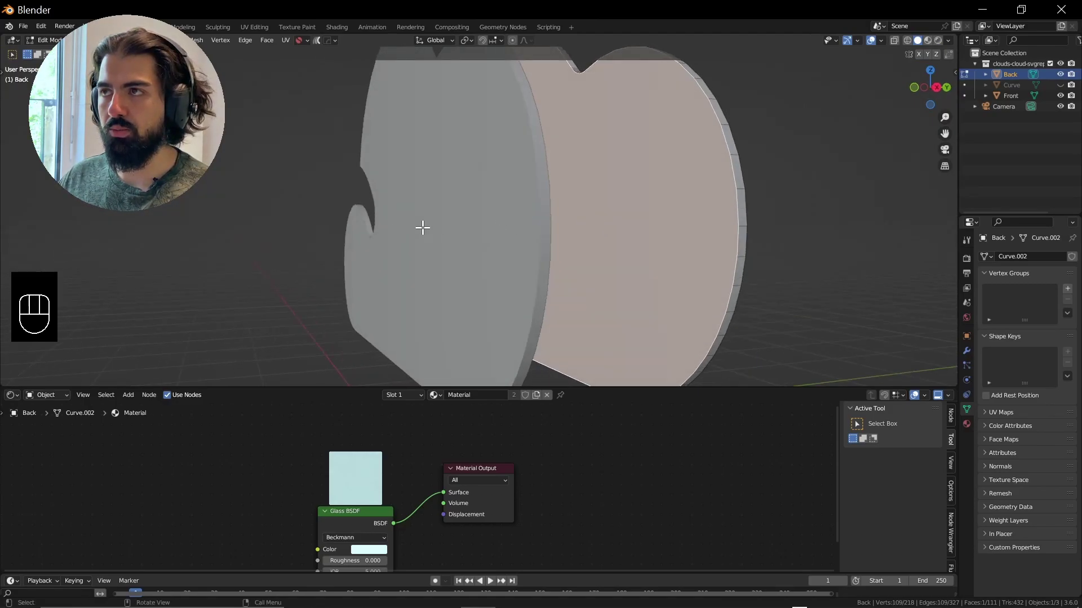
middle_drag(458, 256, 541, 244)
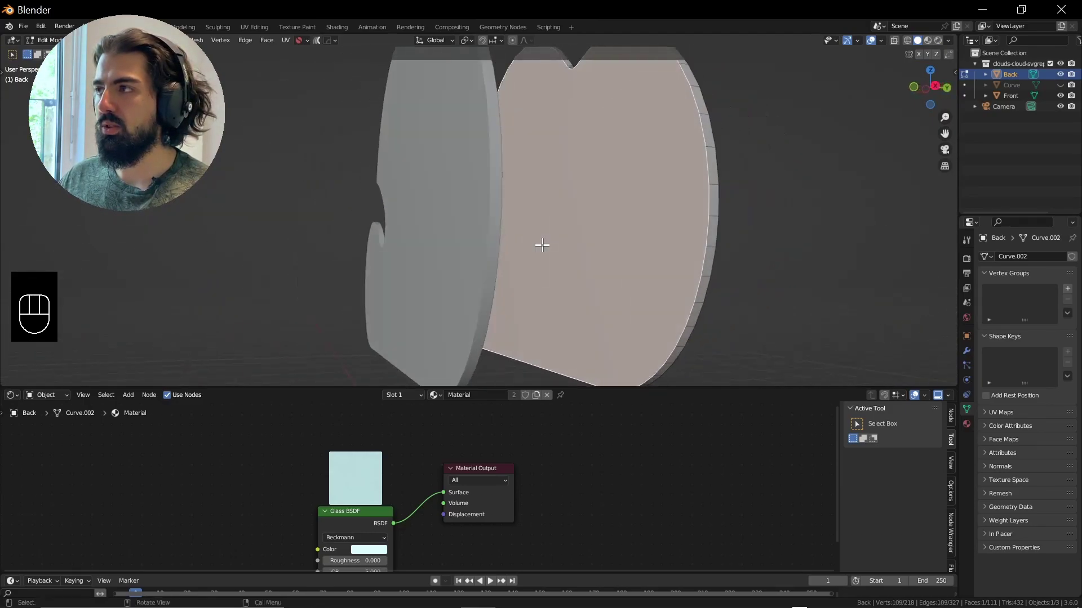
- Add a second material slot to the Back panel and create a new material in it
click(967, 424)
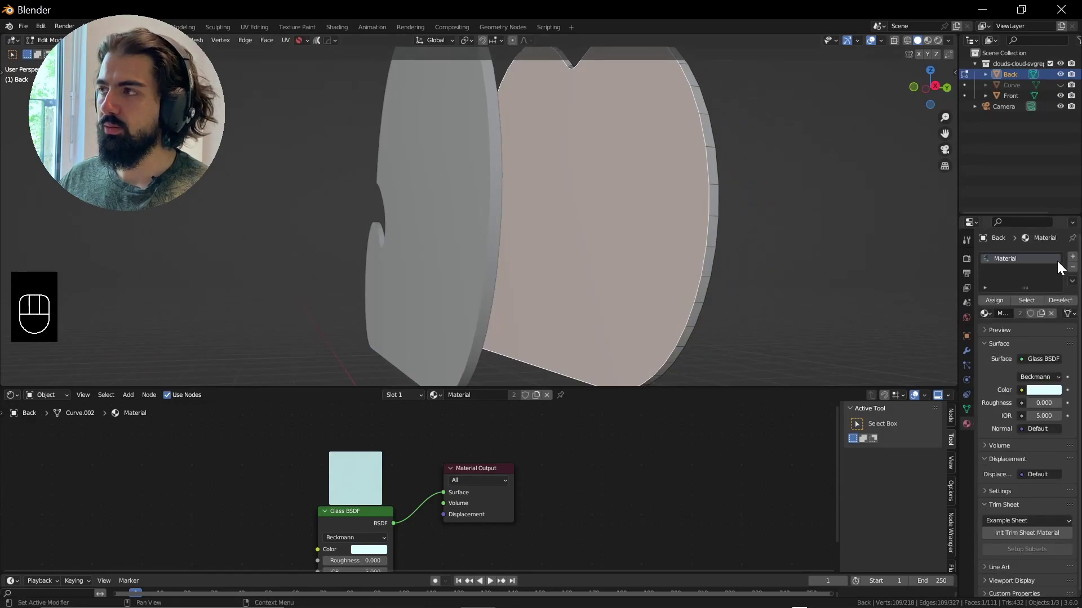
click(1071, 257)
click(1020, 327)
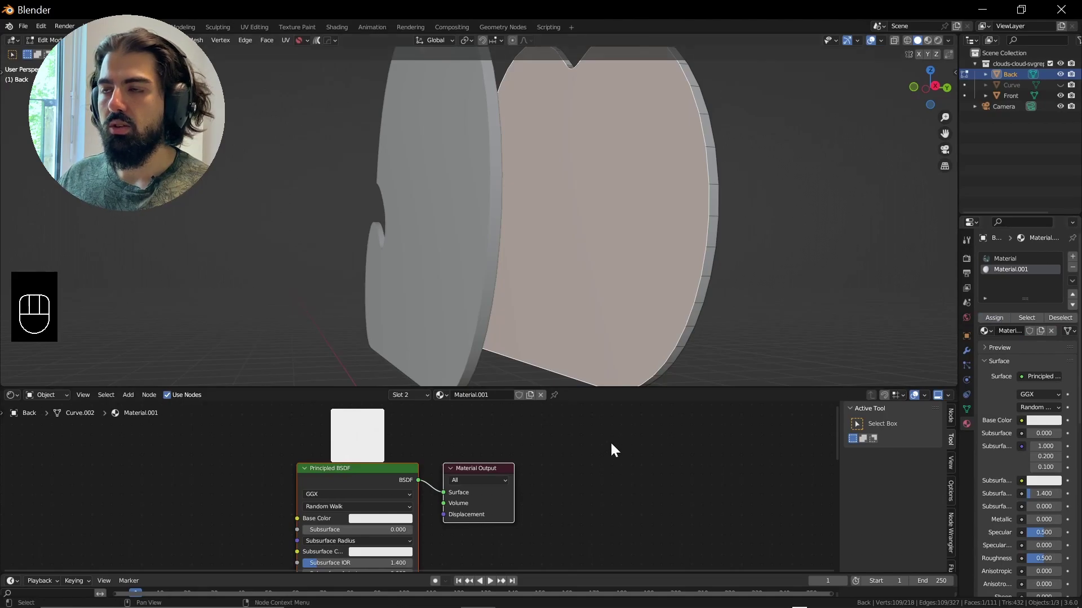
- Replace the Principled BSDF in the Back panel's second material with a Glass BSDF, leaving room before the Material Output
key(ctrl+space)
click(380, 305)
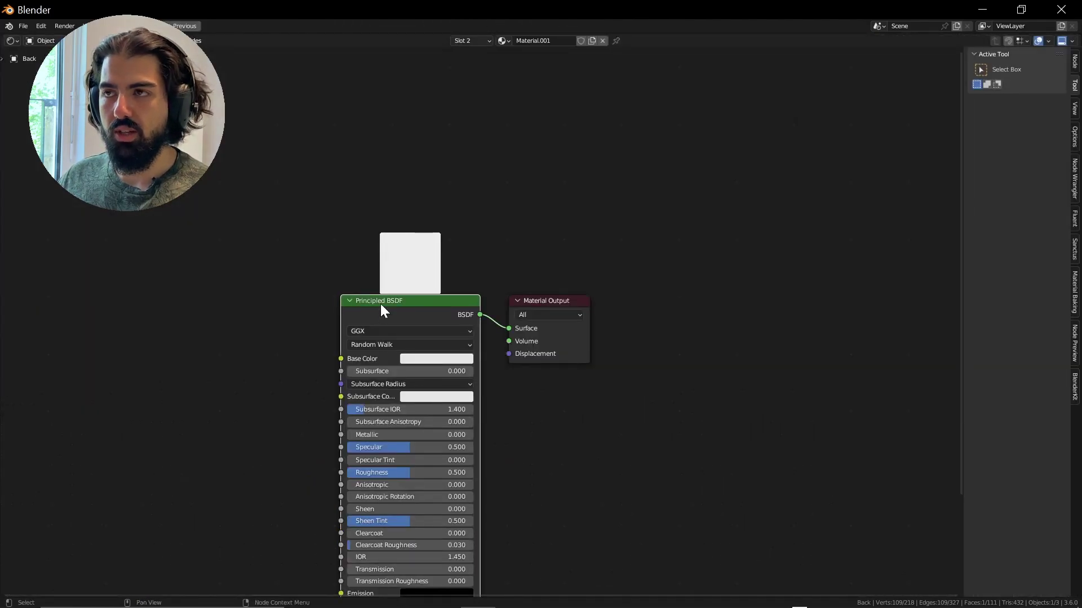
key(x)
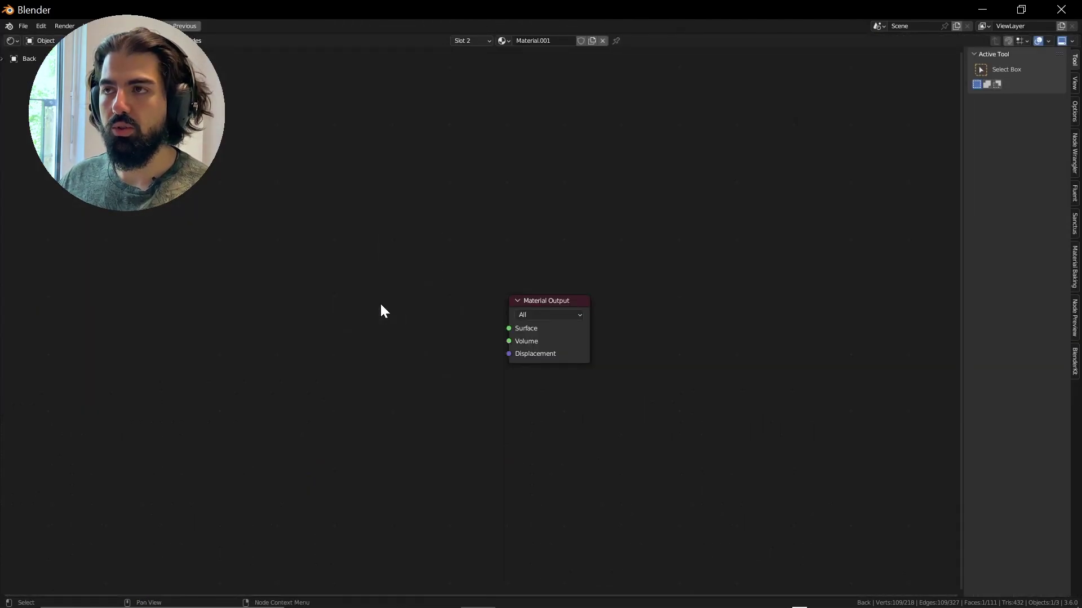
key(shift+a)
mouse_move(381, 303)
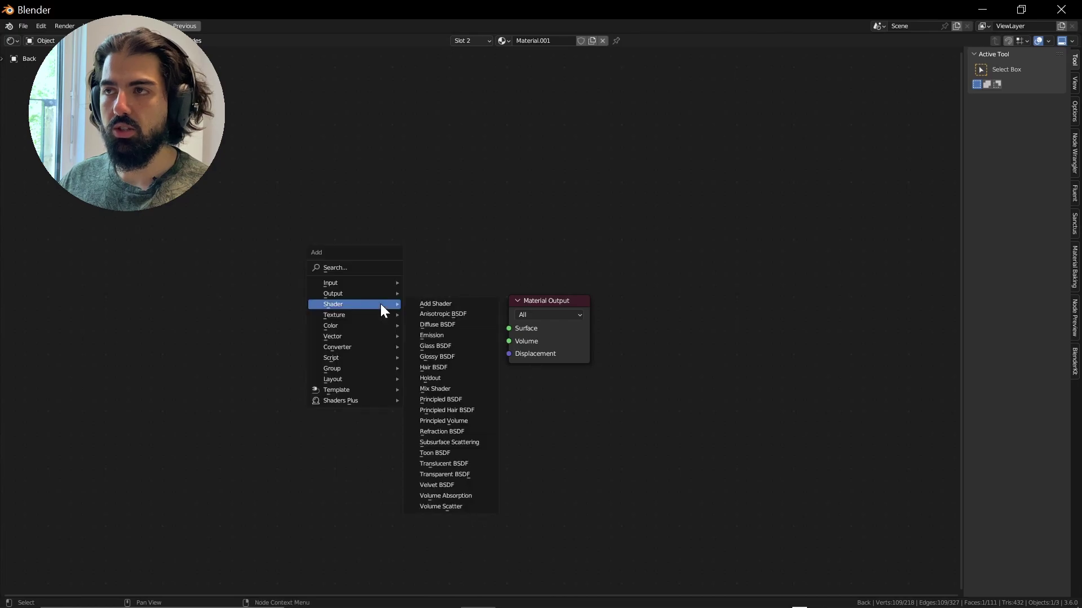
click(449, 346)
click(237, 248)
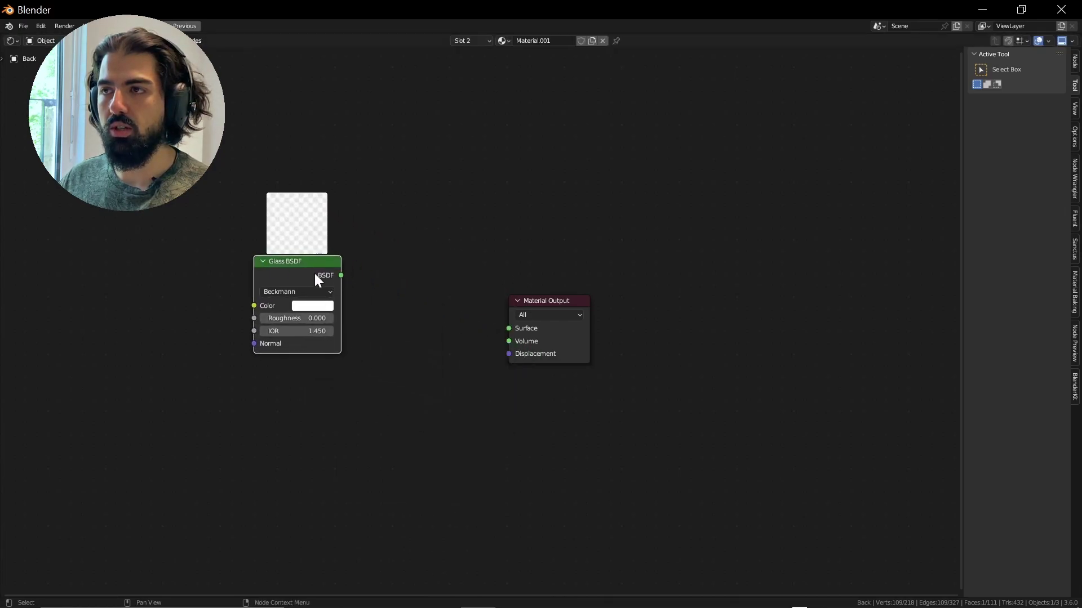
- Add a Transparent BSDF below the Glass BSDF, combine both in a Mix Shader and connect it to the Surface output
key(shift+a)
mouse_move(377, 303)
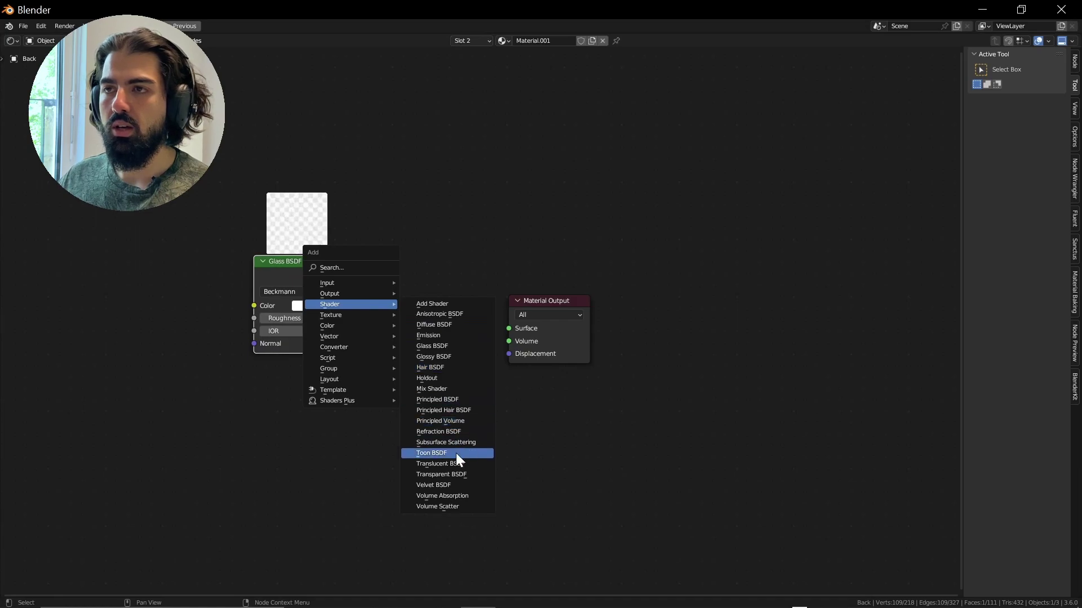
click(458, 475)
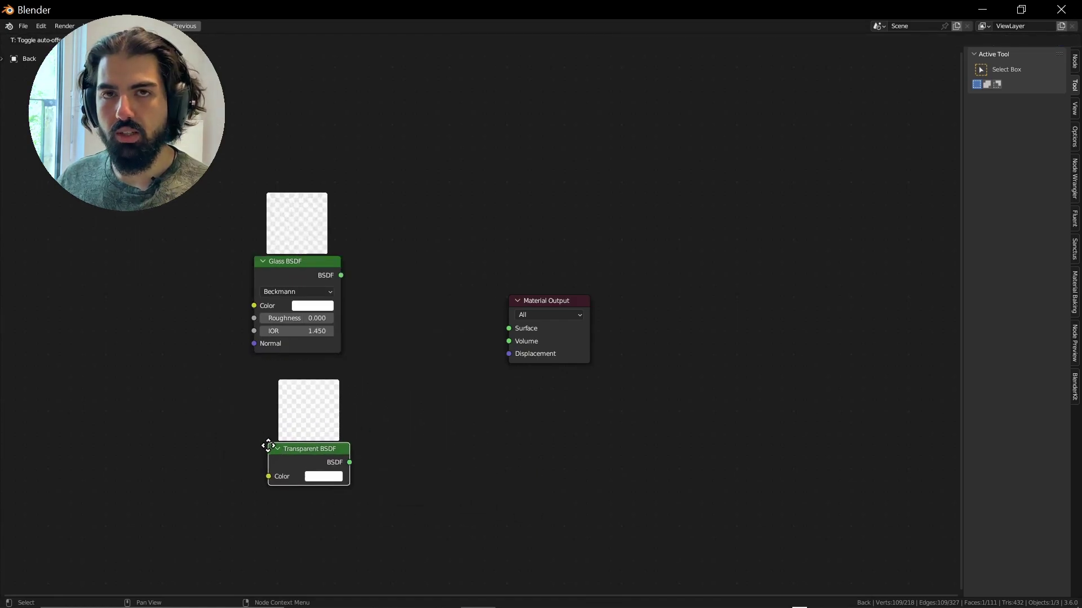
click(271, 445)
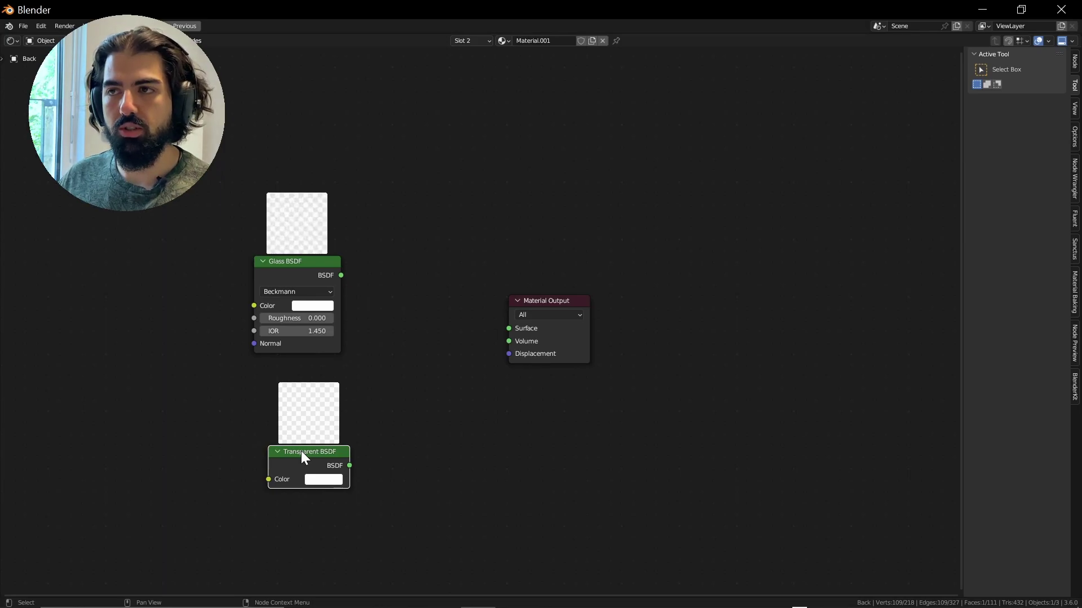
mouse_move(309, 458)
ctrl+shift+right_down()
mouse_move(272, 388)
mouse_move(256, 291)
mouse_move(281, 292)
ctrl+shift+right_up()
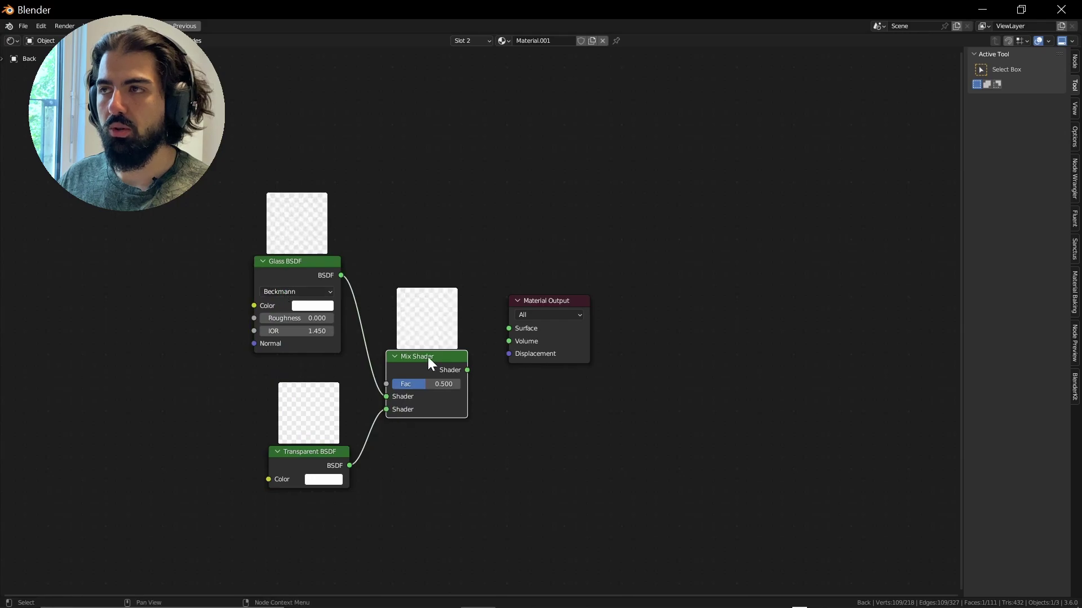
drag(468, 369, 506, 341)
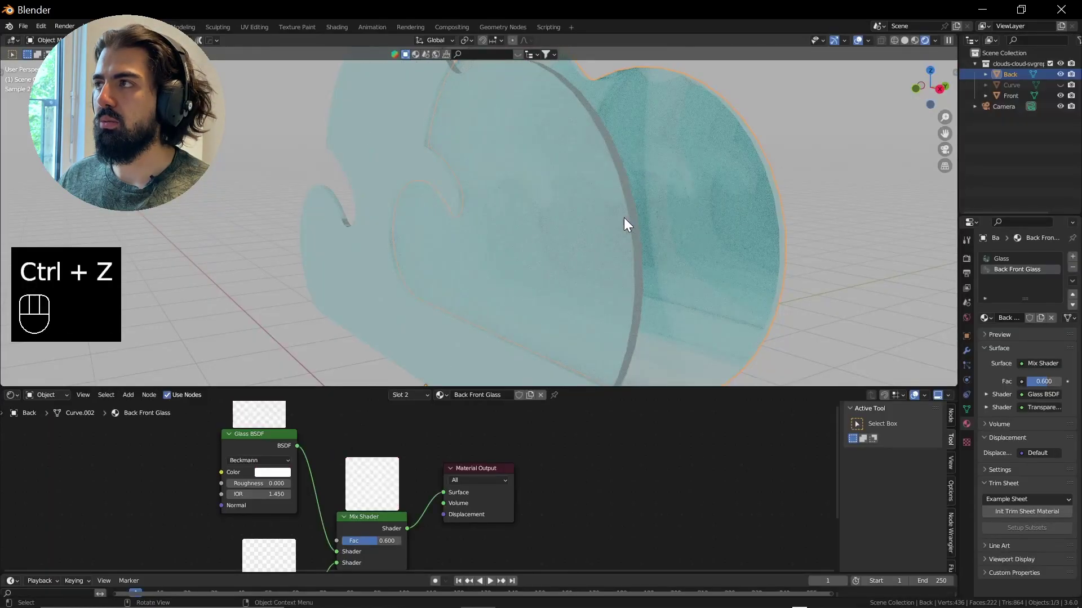
- Undo the last action on the cloud panels
key(ctrl+z)
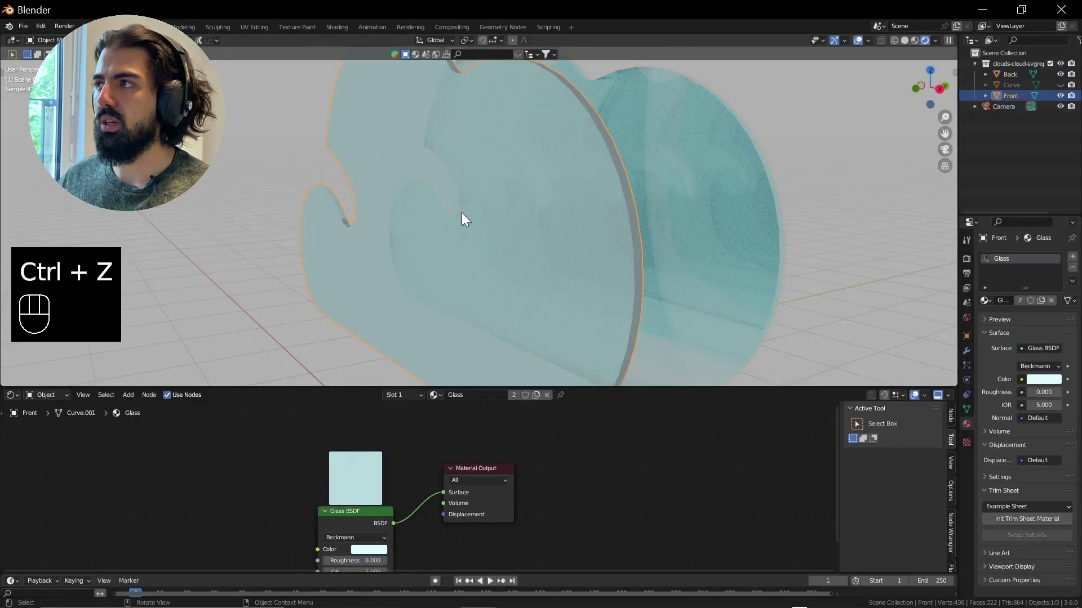
- Unhide the Curve cloud frame, select it and isolate it in local view
click(1060, 84)
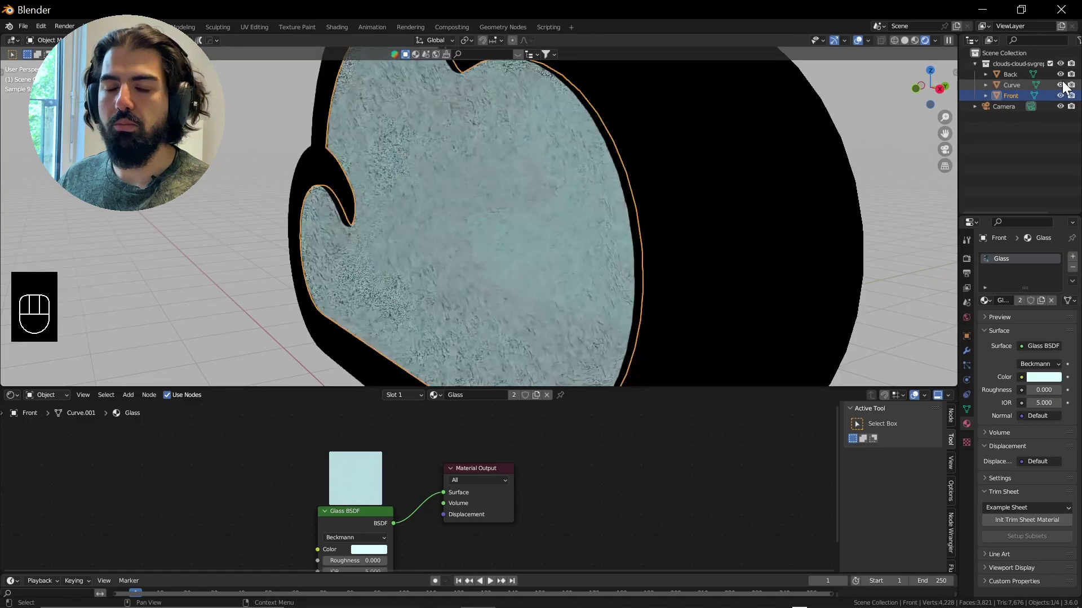
click(694, 184)
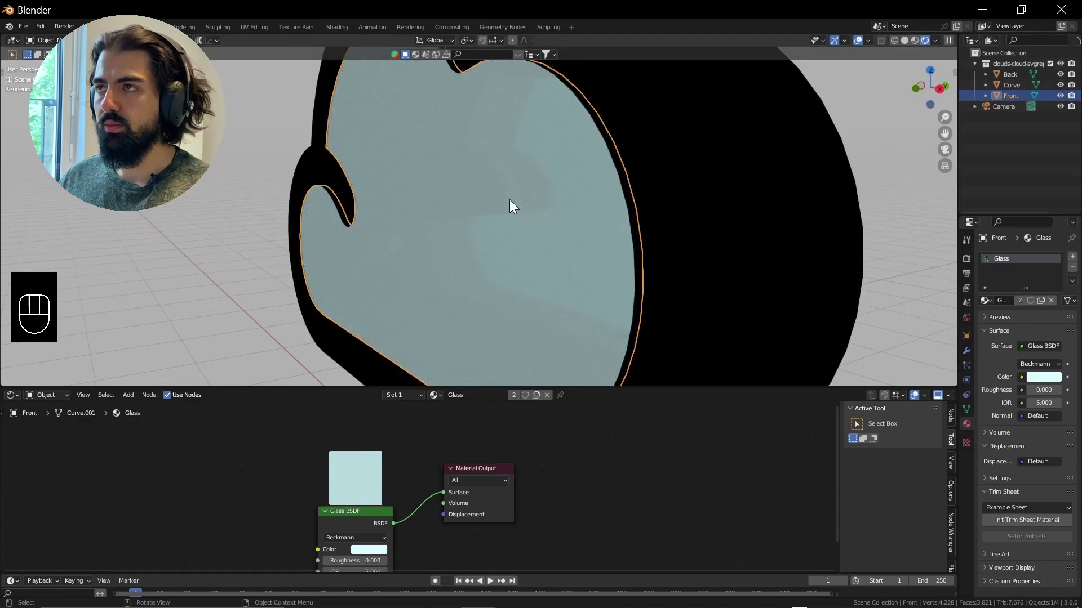
scroll(529, 203, down, 3)
scroll(647, 187, down, 1)
click(606, 197)
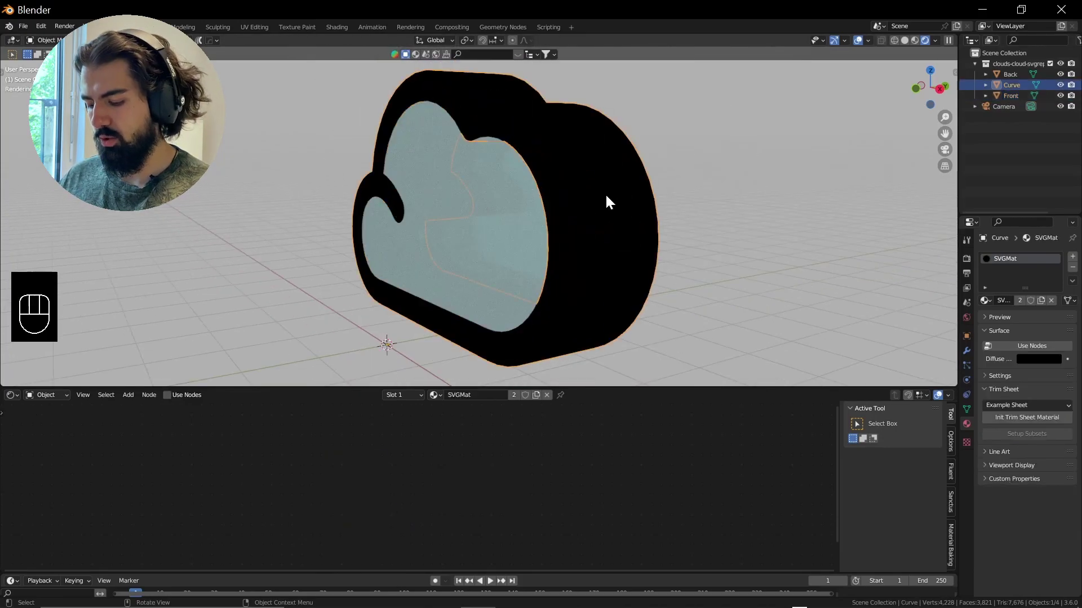
key(grave)
key(slash)
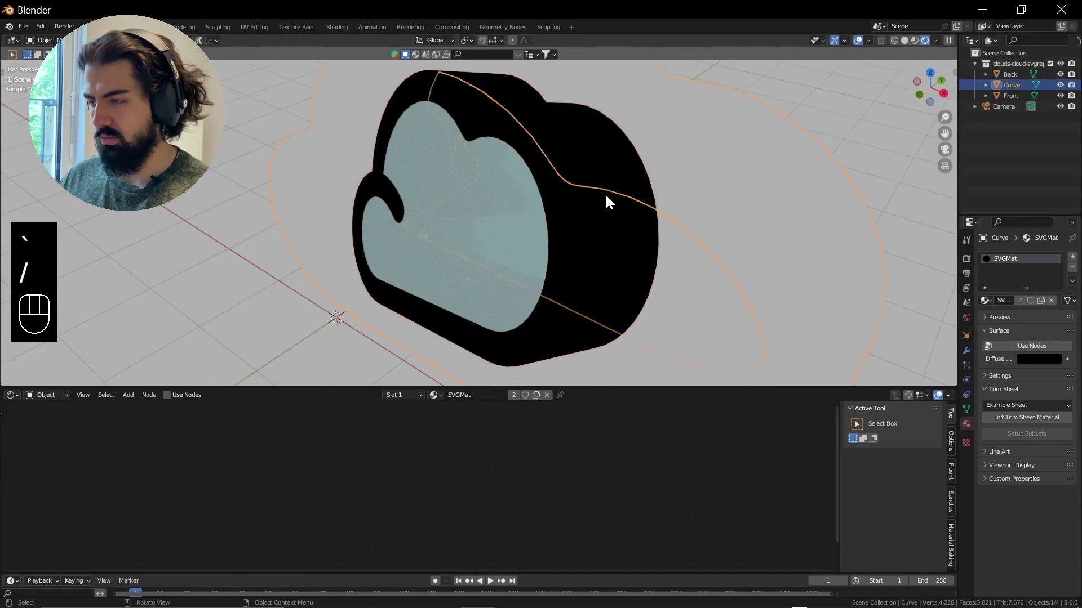
key(slash)
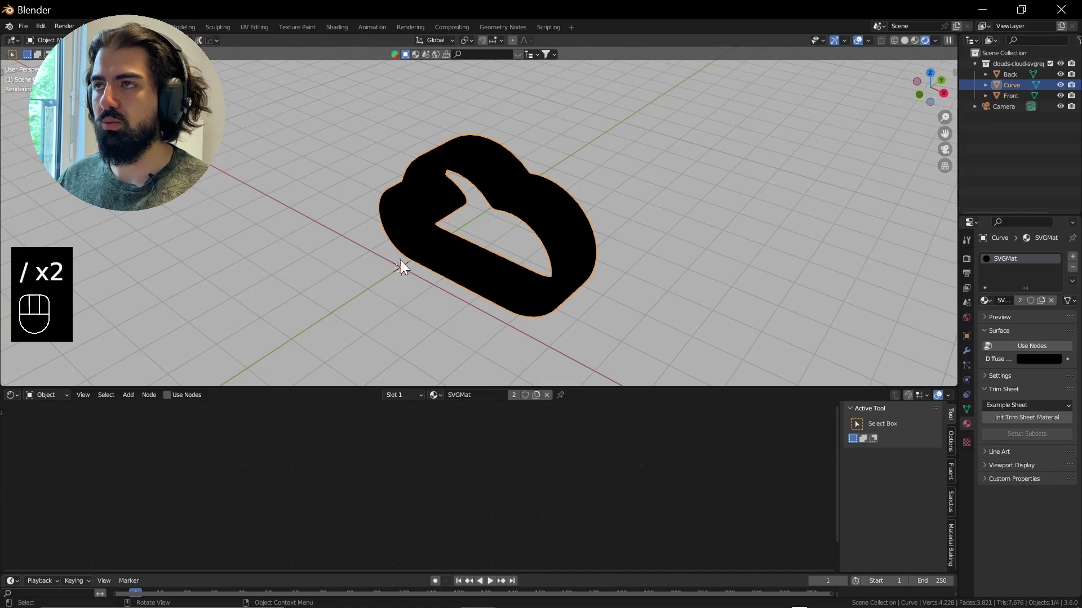
- Enter edit mode on the frame and select a face loop running around its inner wall in face select mode
middle_drag(401, 258, 406, 213)
scroll(406, 216, up, 3)
key(Tab)
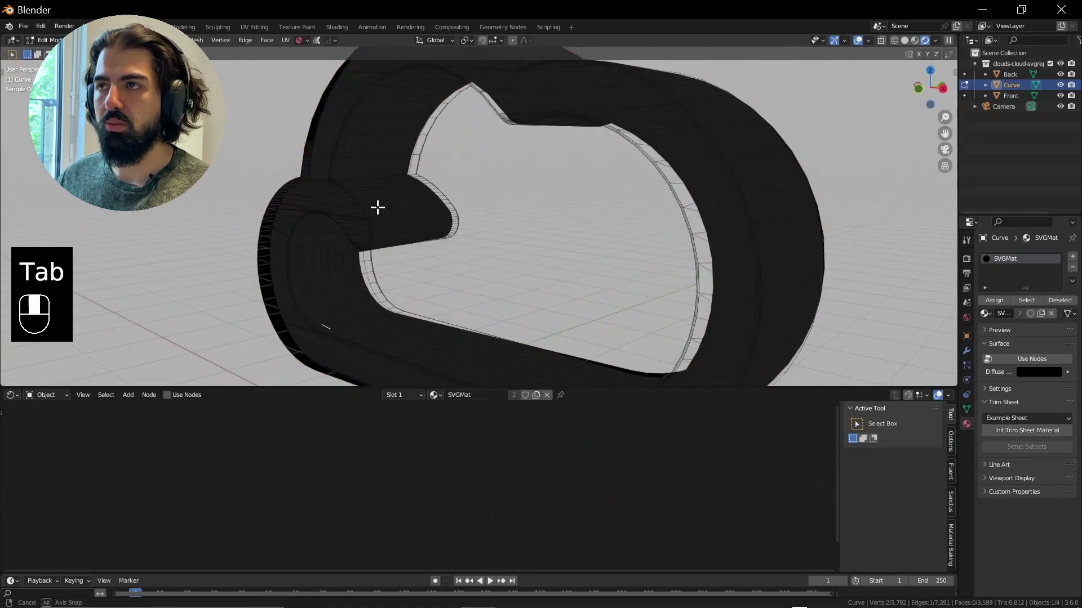
scroll(372, 206, up, 3)
shift+middle_drag(357, 266, 524, 160)
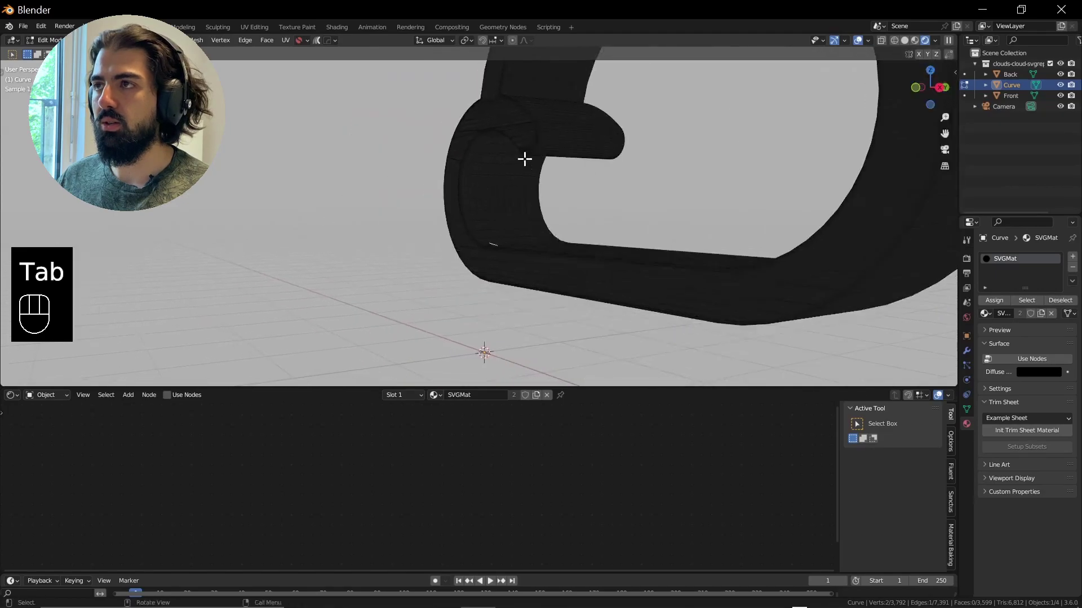
scroll(500, 202, up, 5)
key(3)
click(586, 202)
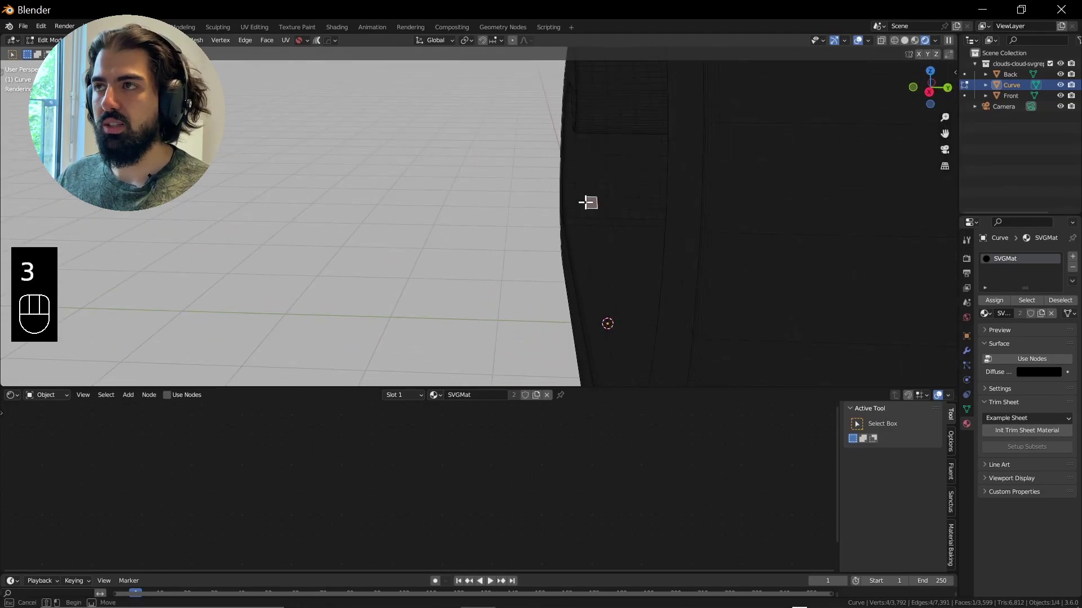
scroll(597, 194, down, 3)
scroll(548, 198, up, 2)
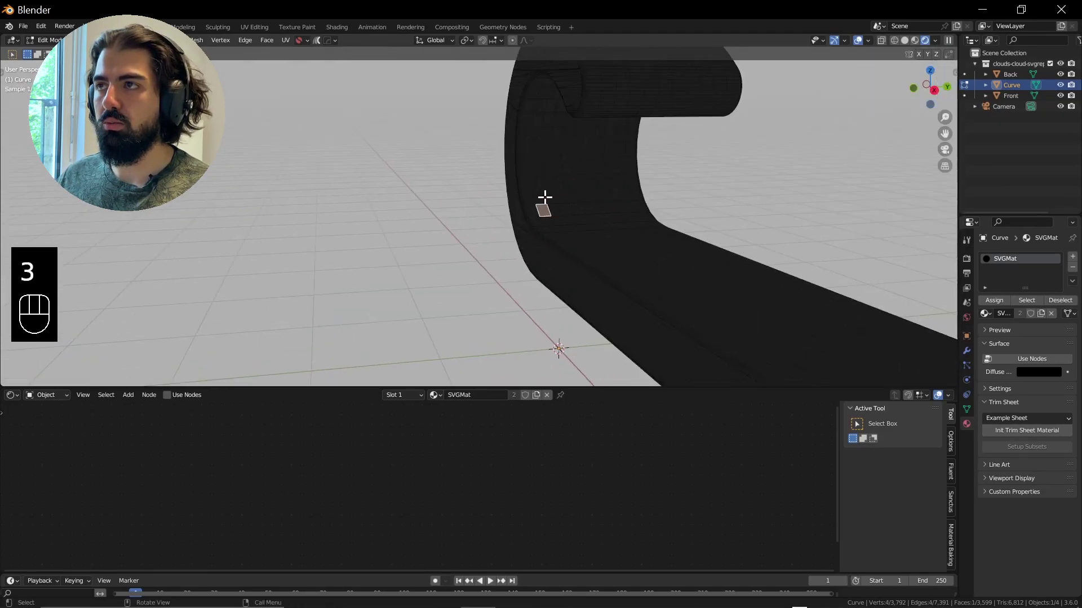
alt+scroll(507, 194, down, 1)
alt+click(490, 185)
shift+middle_drag(488, 184, 492, 240)
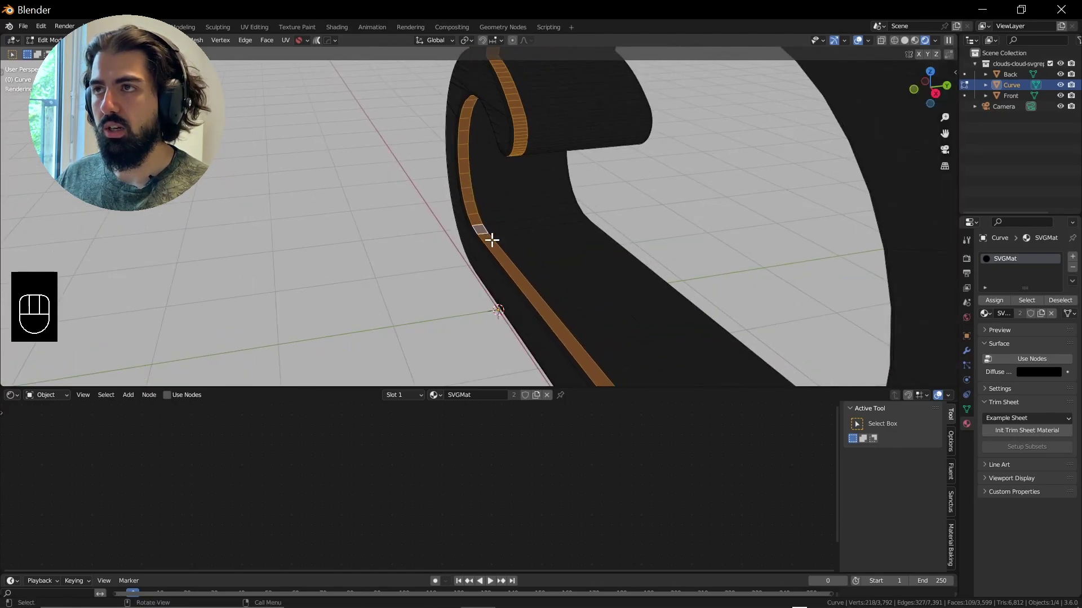
- Extend the selection to all inner-wall faces with similar normals and thin it out with Checker Deselect
key(shift+g)
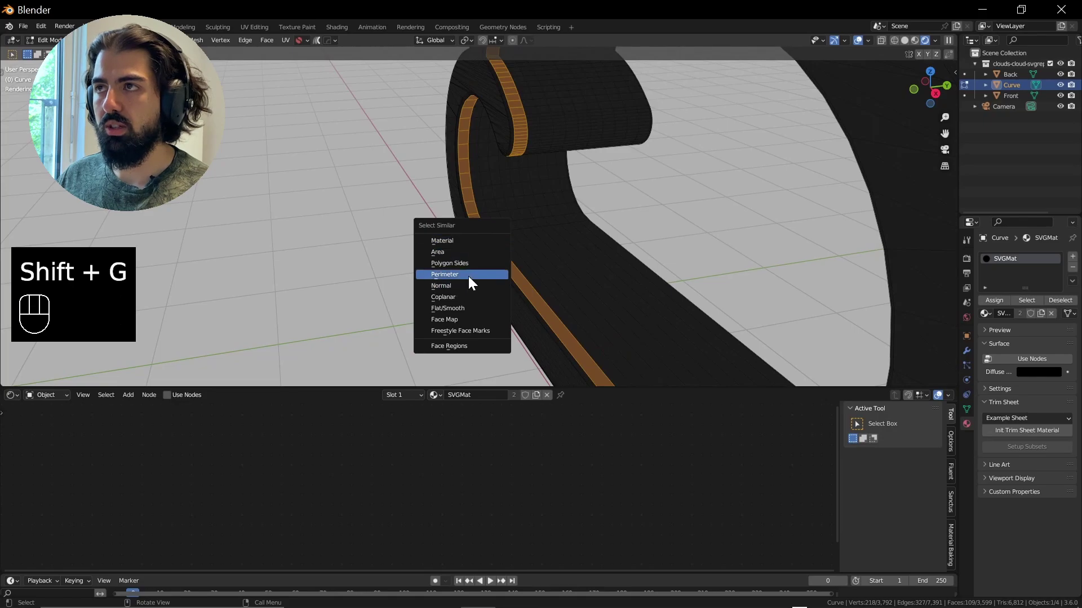
click(462, 286)
middle_drag(527, 248, 471, 222)
key(c)
middle_drag(394, 218, 425, 114)
key(KP_3)
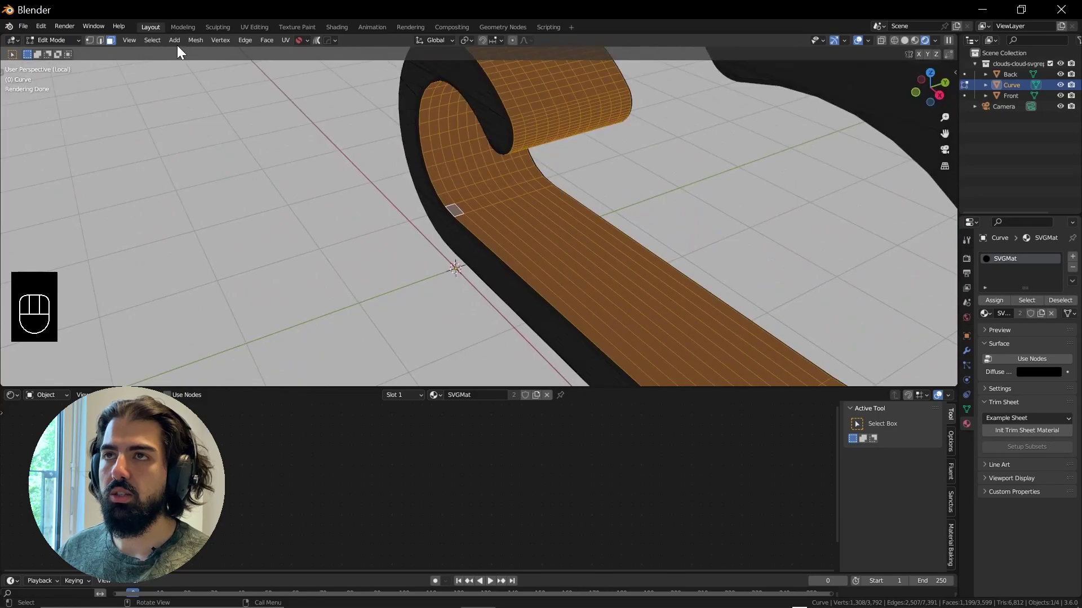
click(152, 41)
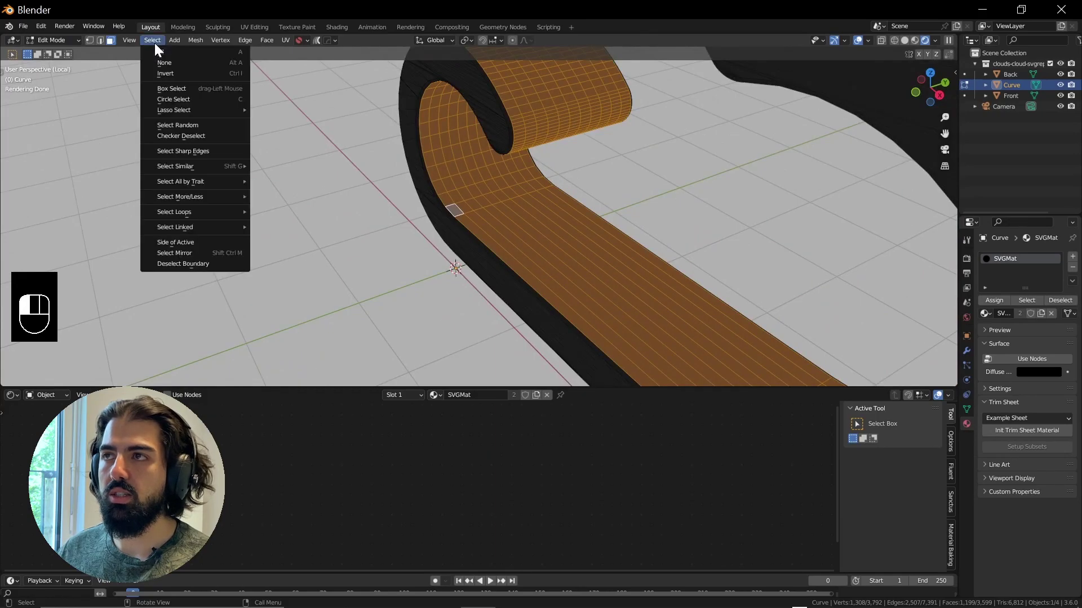
click(201, 136)
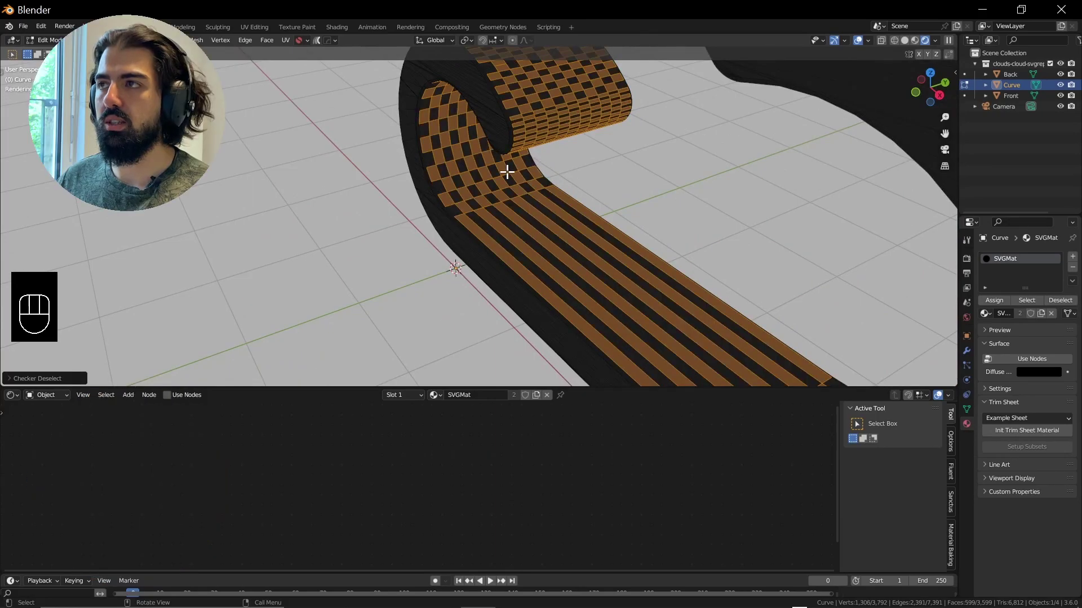
- Add a second material slot to the frame, assign it to the checkered faces and give it a new material with an Emission surface
scroll(505, 164, down, 5)
middle_drag(505, 163, 592, 164)
scroll(595, 178, up, 5)
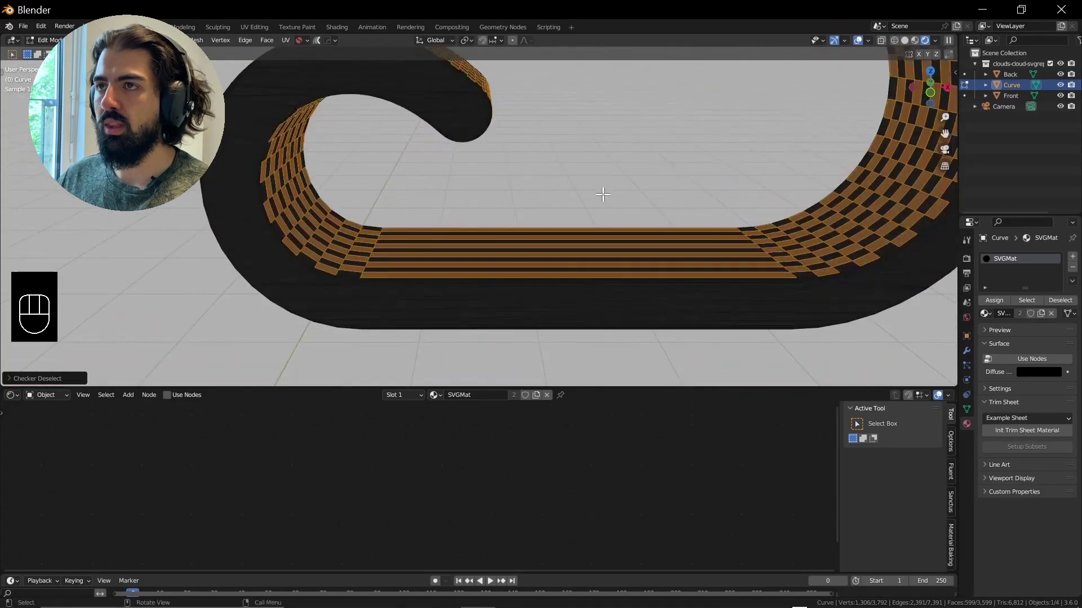
middle_drag(613, 227, 845, 293)
click(1072, 256)
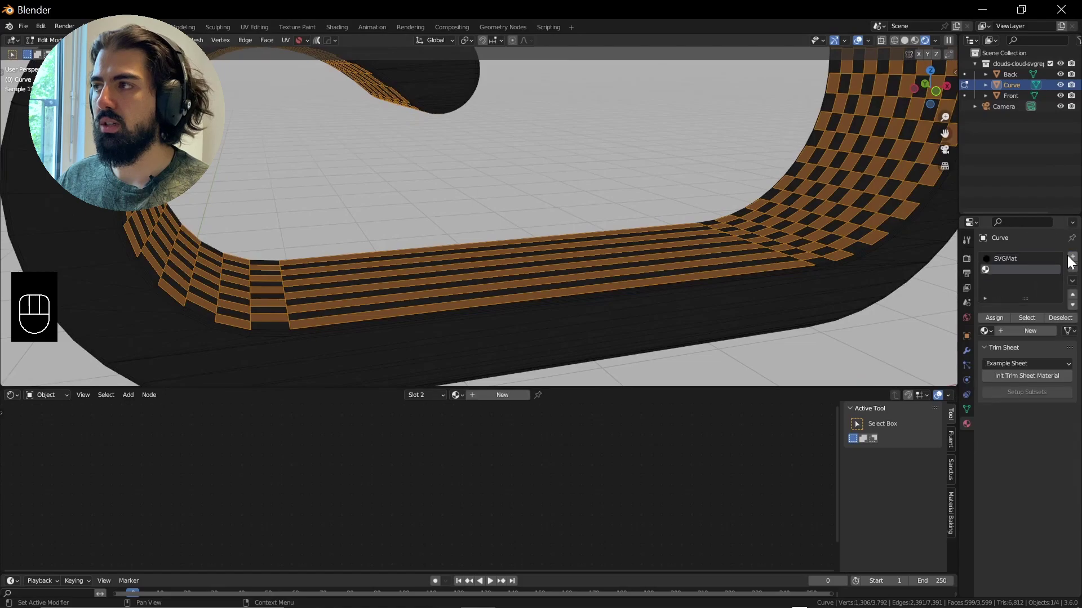
click(1009, 318)
click(1012, 331)
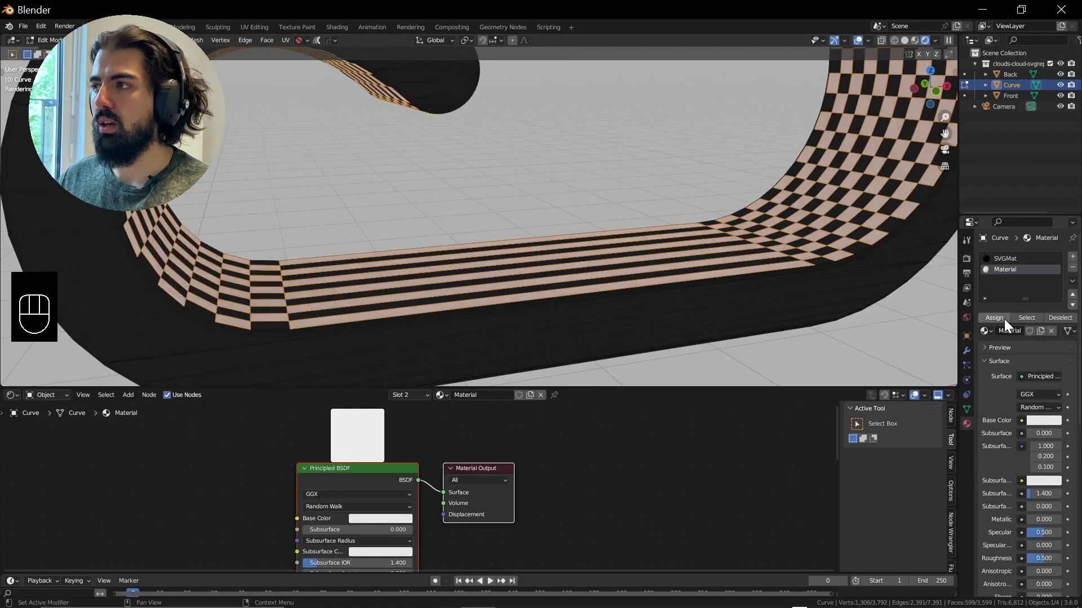
click(1023, 373)
click(1023, 369)
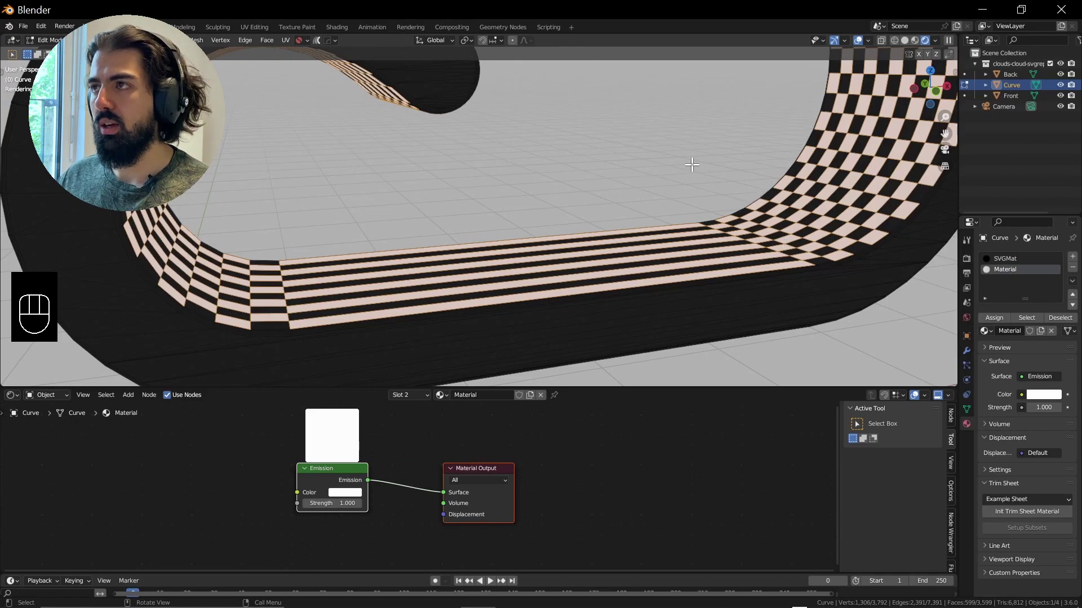
- Invert the face selection and assign it a new material named Cloud in a third slot
key(ctrl+i)
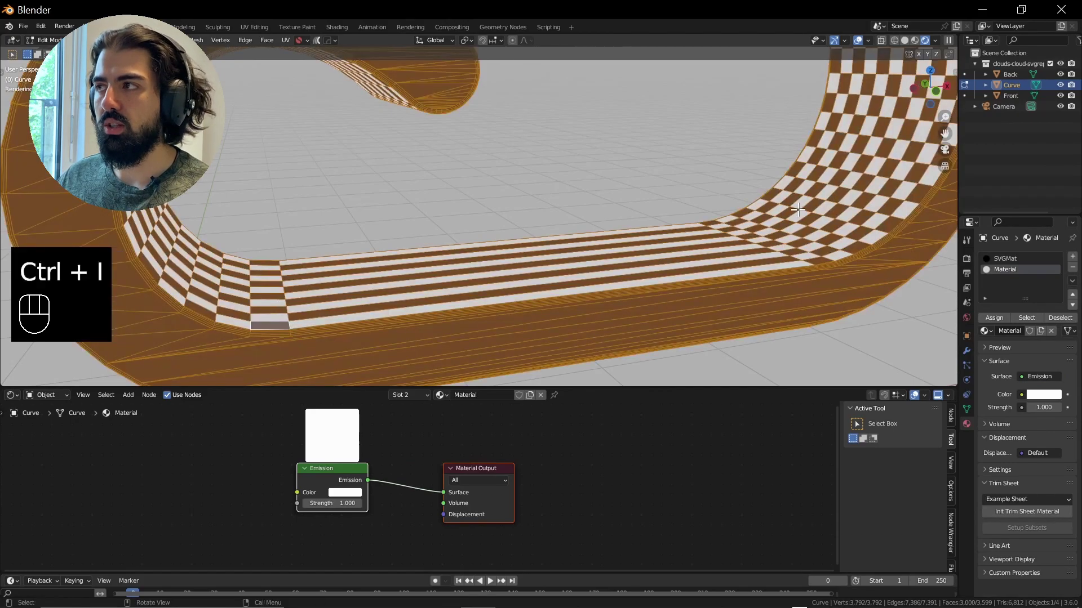
middle_drag(641, 257, 544, 261)
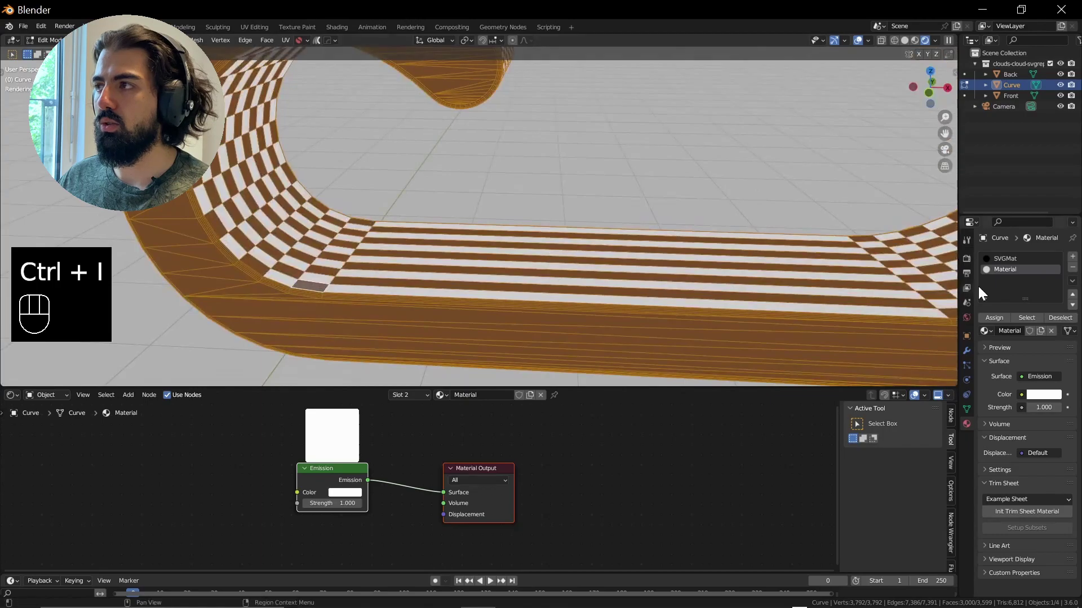
click(1071, 257)
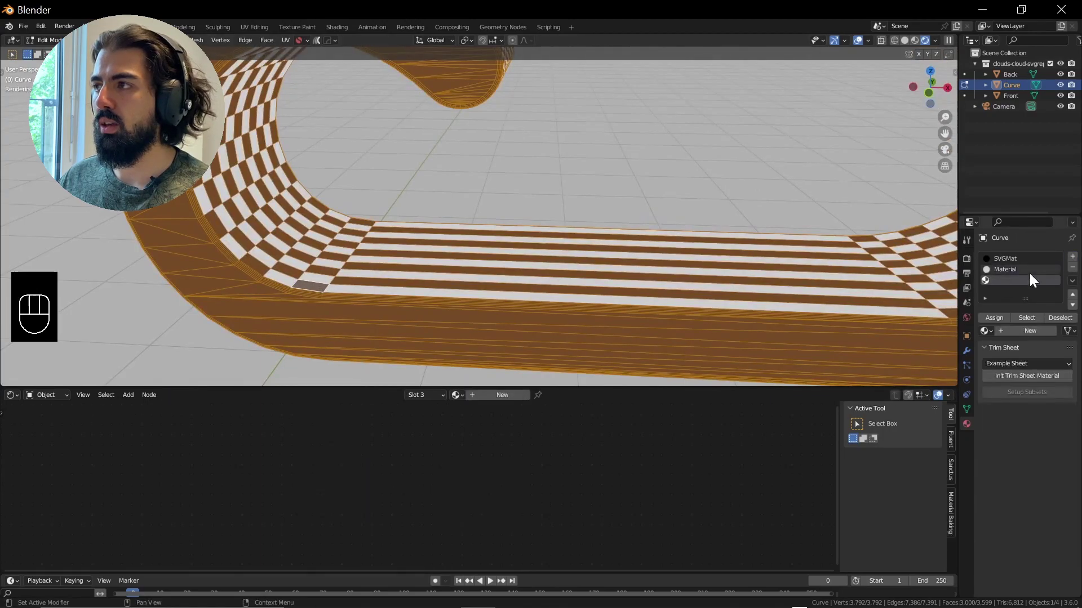
click(1003, 327)
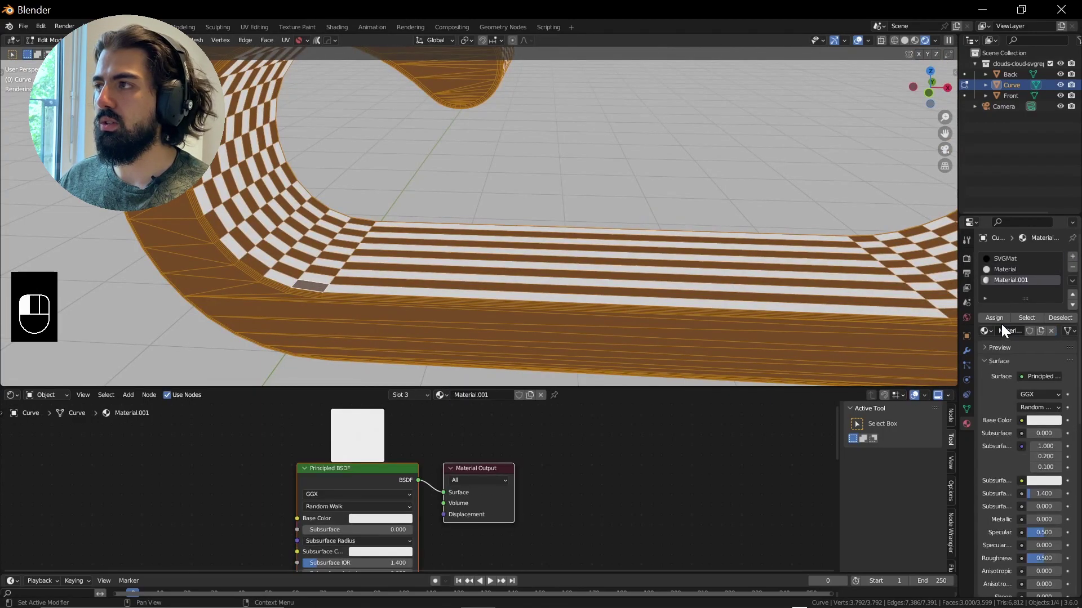
click(999, 320)
double_click(1011, 280)
text(Cloud)
key(Return)
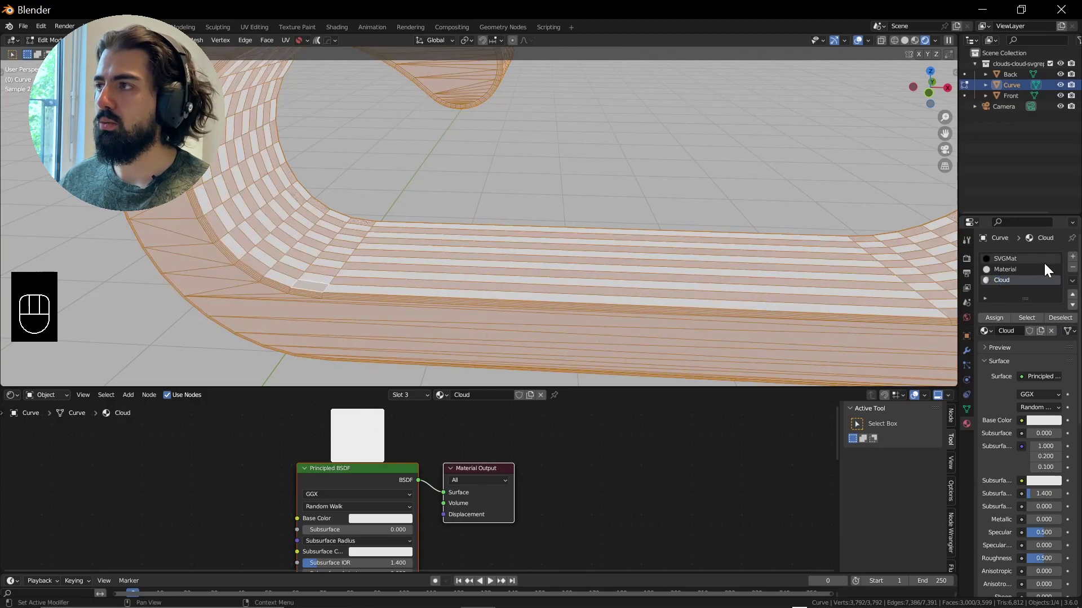
- Rename the frame's second material Emission and leave edit mode
click(1007, 270)
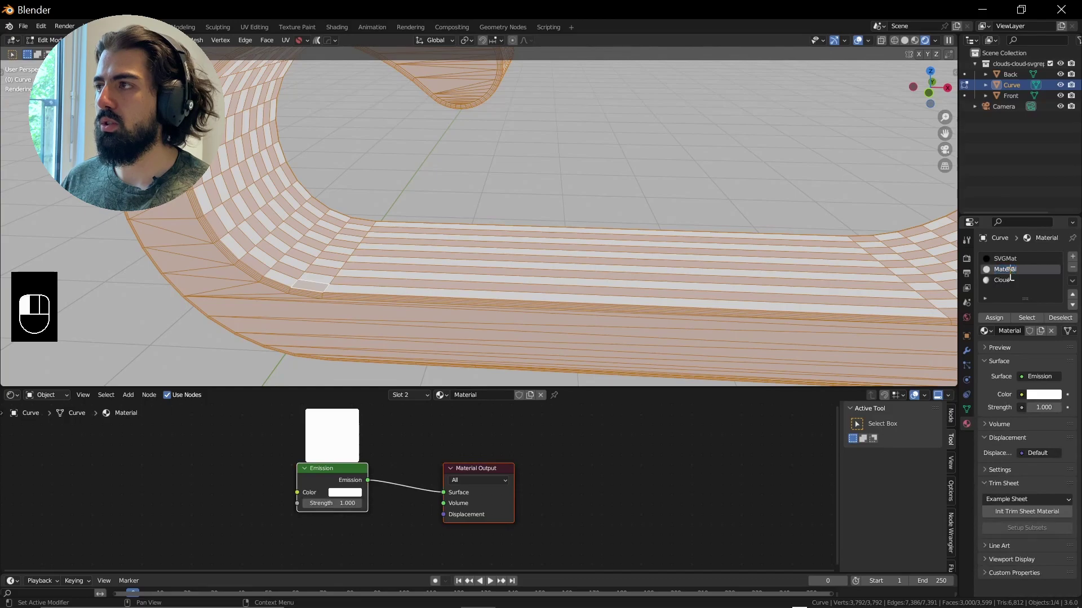
key(ctrl+a)
text(Em)
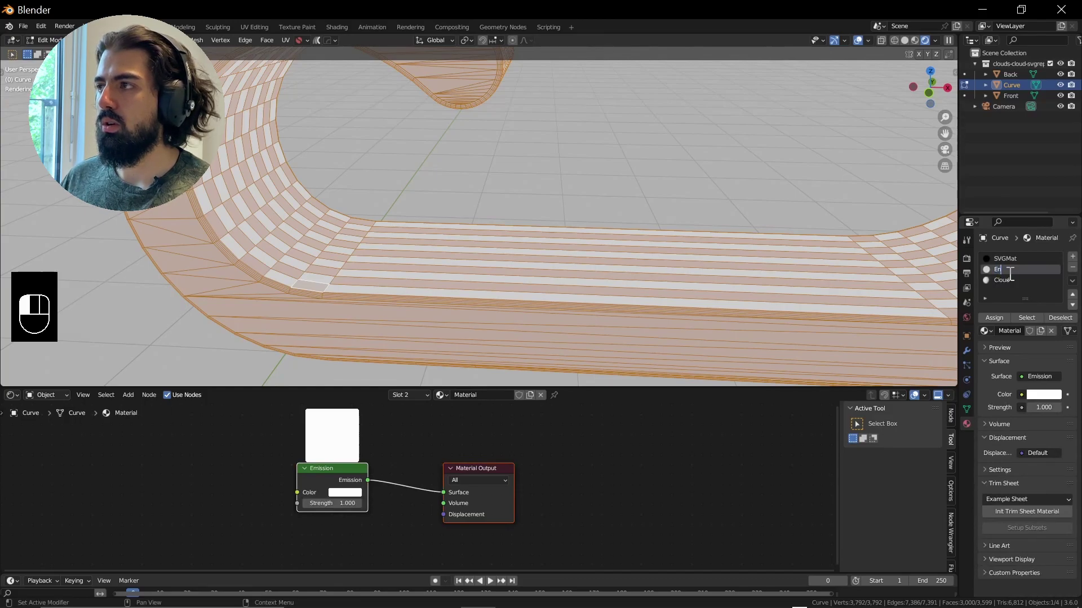
text(ission)
key(Return)
key(Tab)
- Darken the World background color to a very dark gray
scroll(581, 217, down, 6)
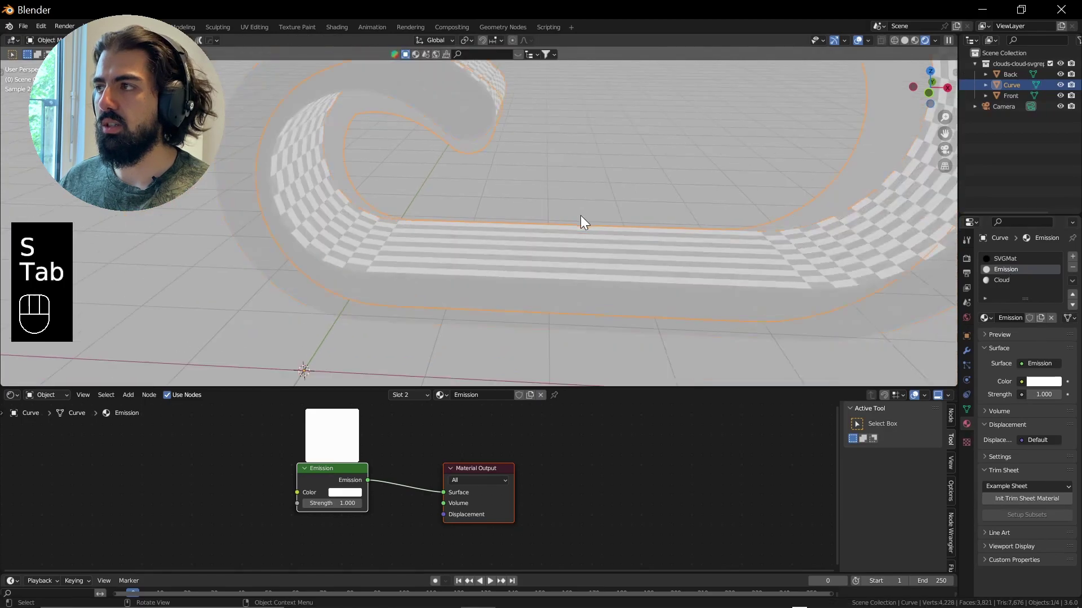
shift+middle_drag(581, 217, 545, 218)
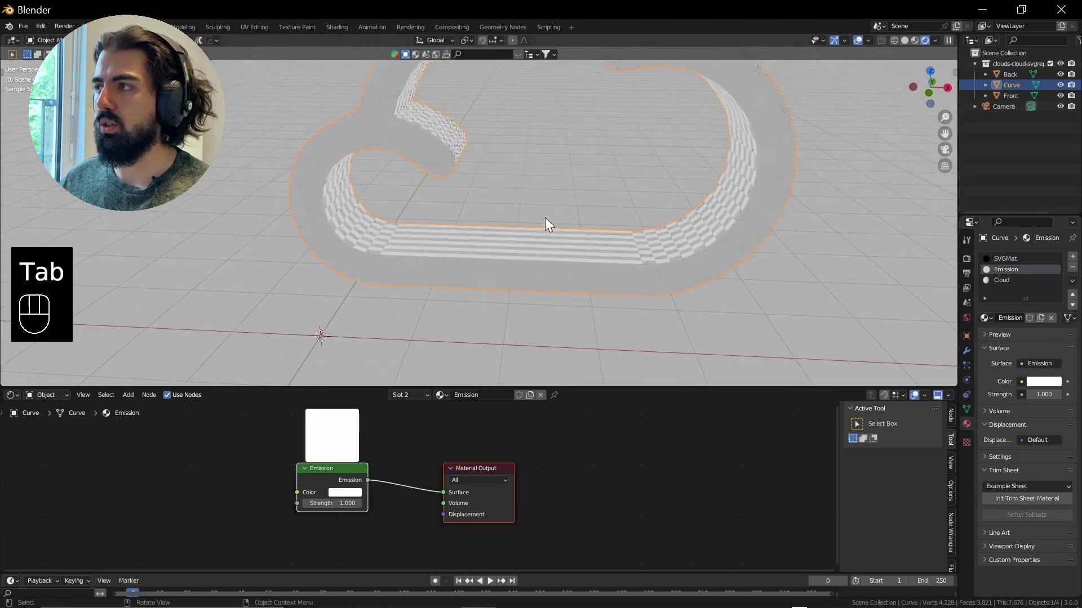
click(966, 317)
drag(1069, 355, 1069, 375)
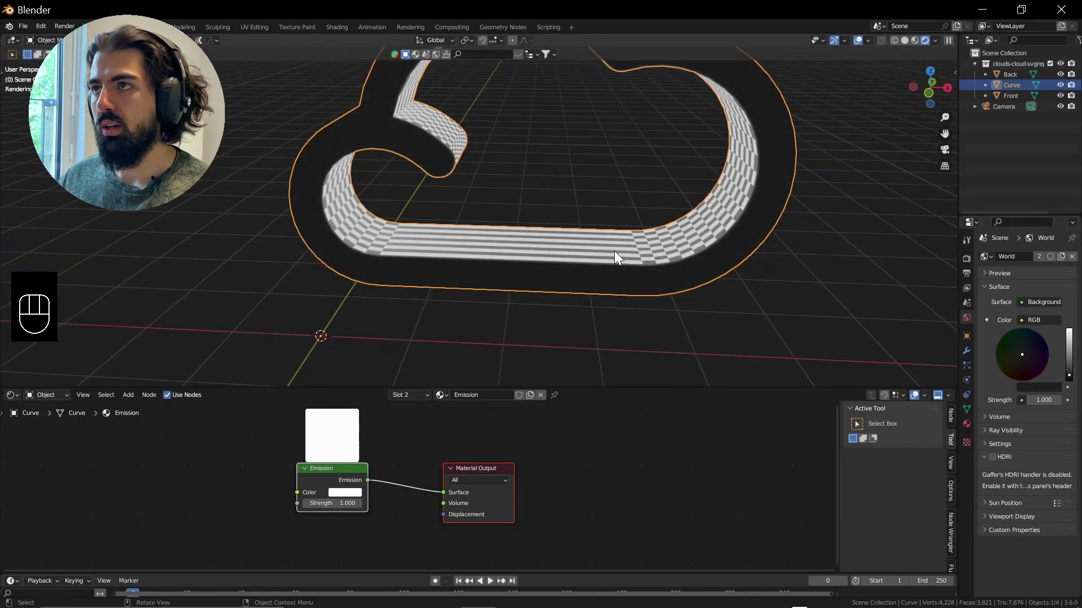
- Leave local view to bring back the glass panels and view the reflections inside the cloud up close
key(slash)
middle_drag(559, 178, 647, 225)
scroll(648, 225, up, 3)
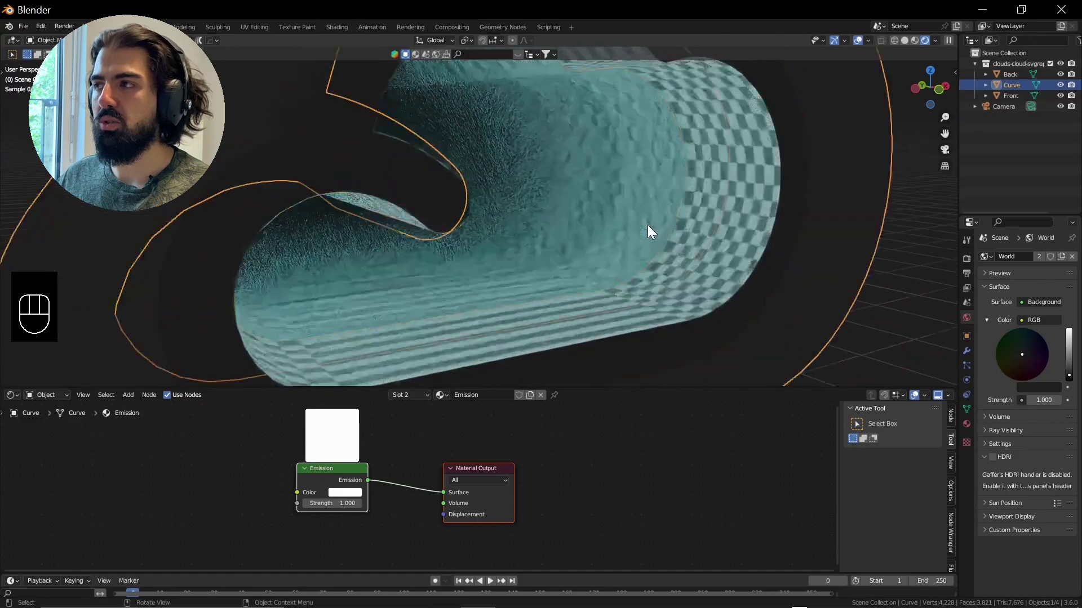
scroll(647, 233, up, 2)
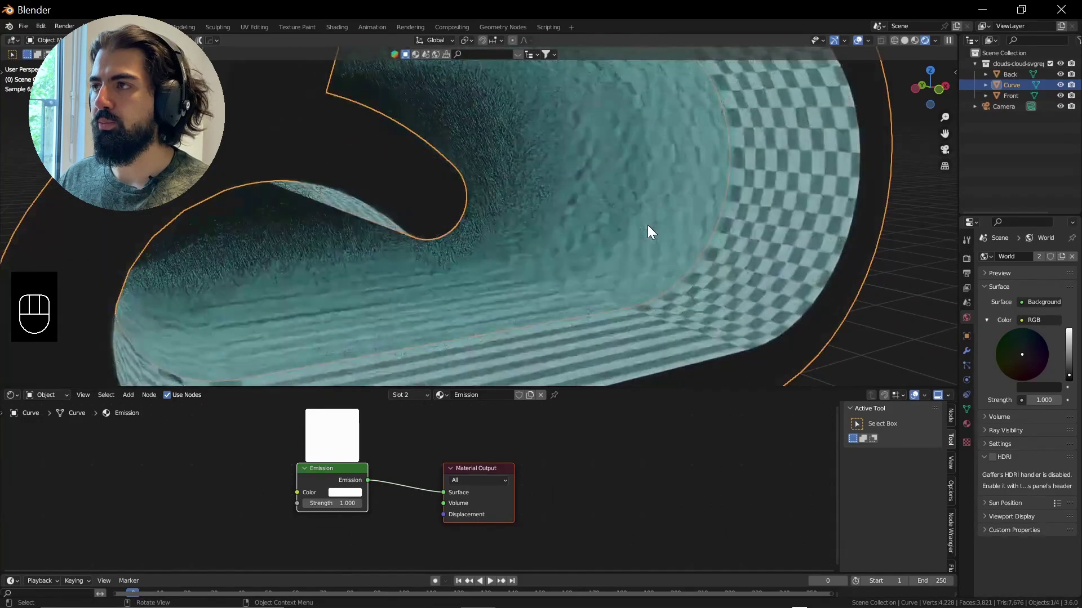
- Select the Front panel and set its Glass material's IOR to 3.810
click(781, 288)
click(965, 425)
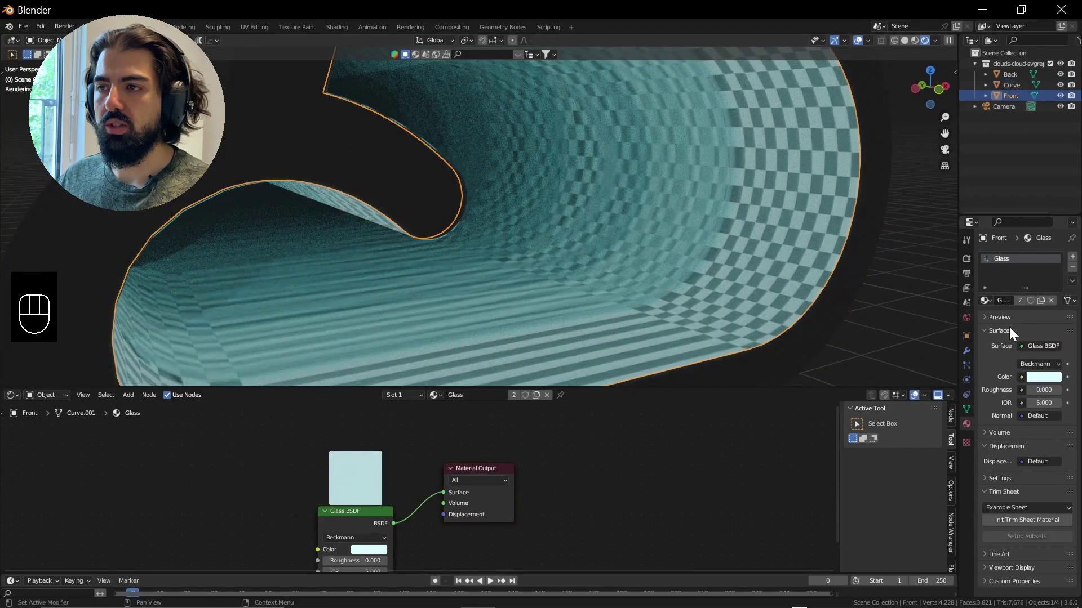
scroll(536, 482, up, 4)
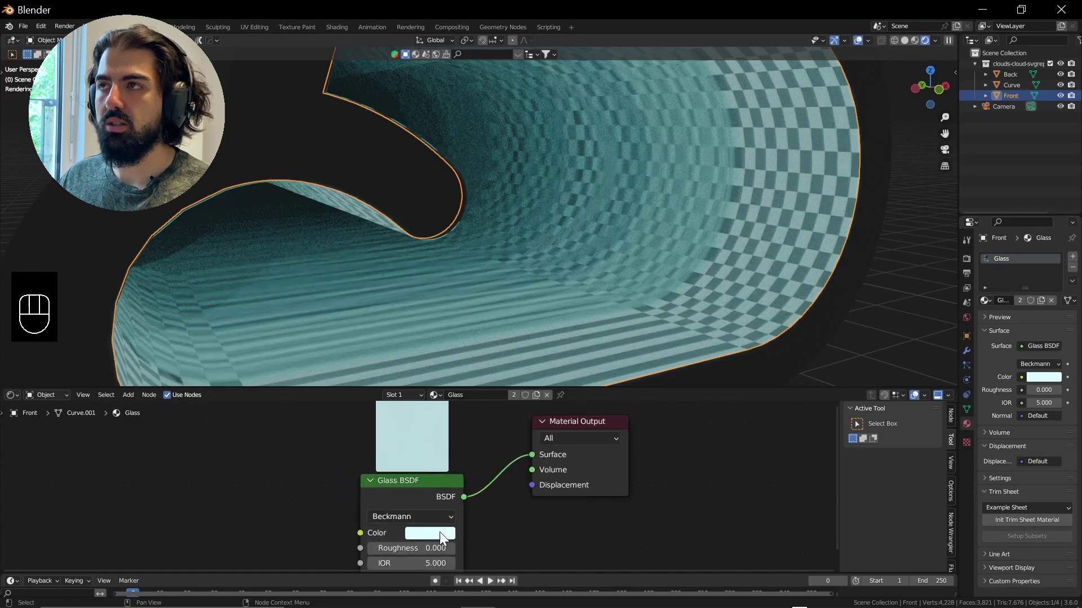
middle_drag(445, 536, 472, 475)
drag(434, 509, 467, 508)
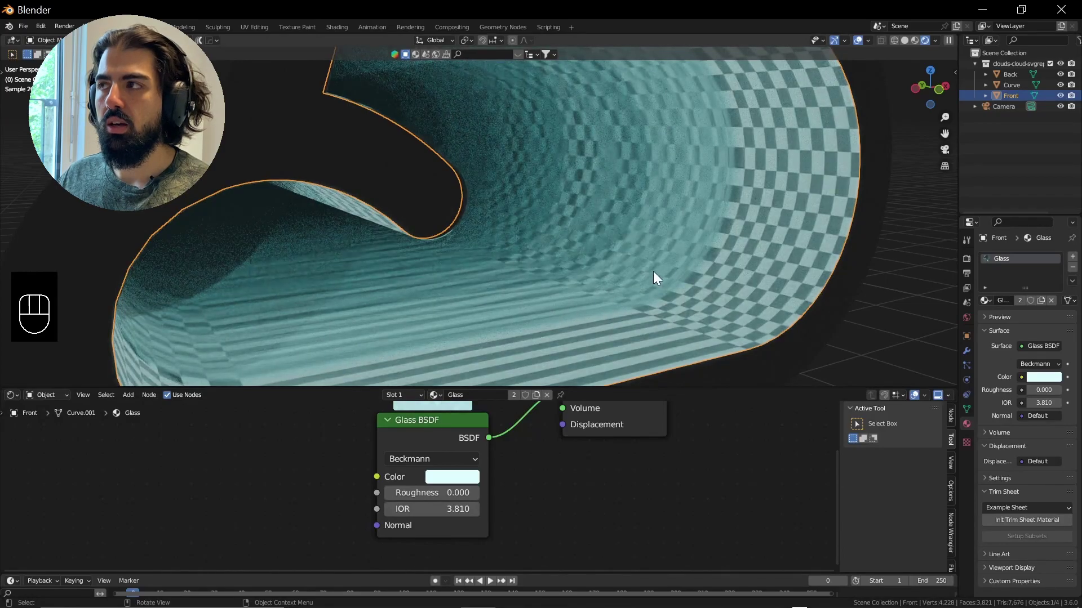
- Select the Back panel and examine its Back Front Glass shader nodes and the reflections inside the cloud
scroll(653, 271, down, 4)
middle_drag(643, 269, 620, 272)
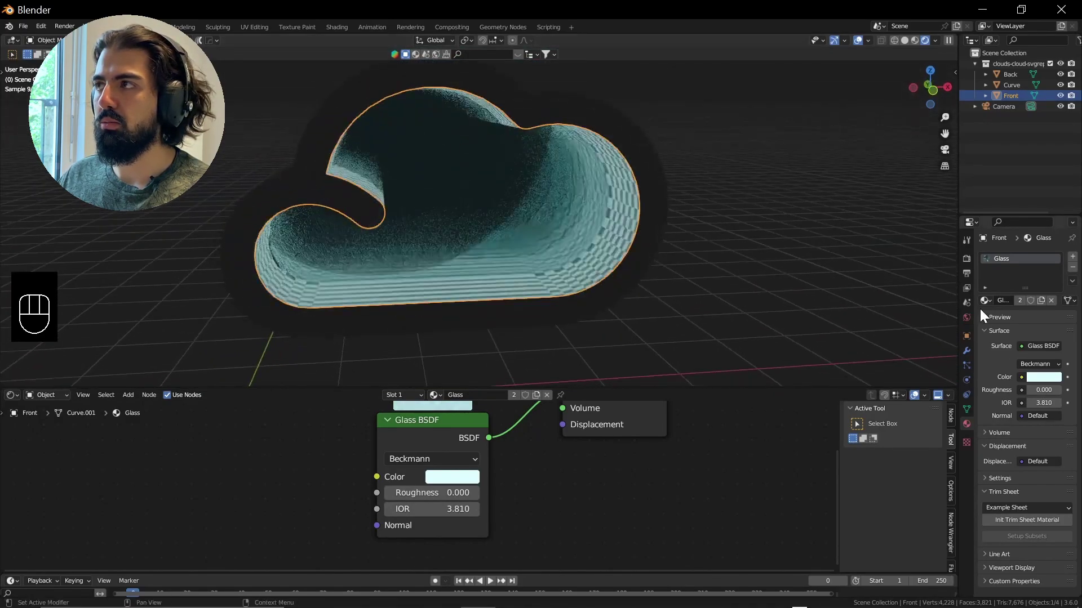
click(522, 207)
click(1012, 85)
click(1010, 74)
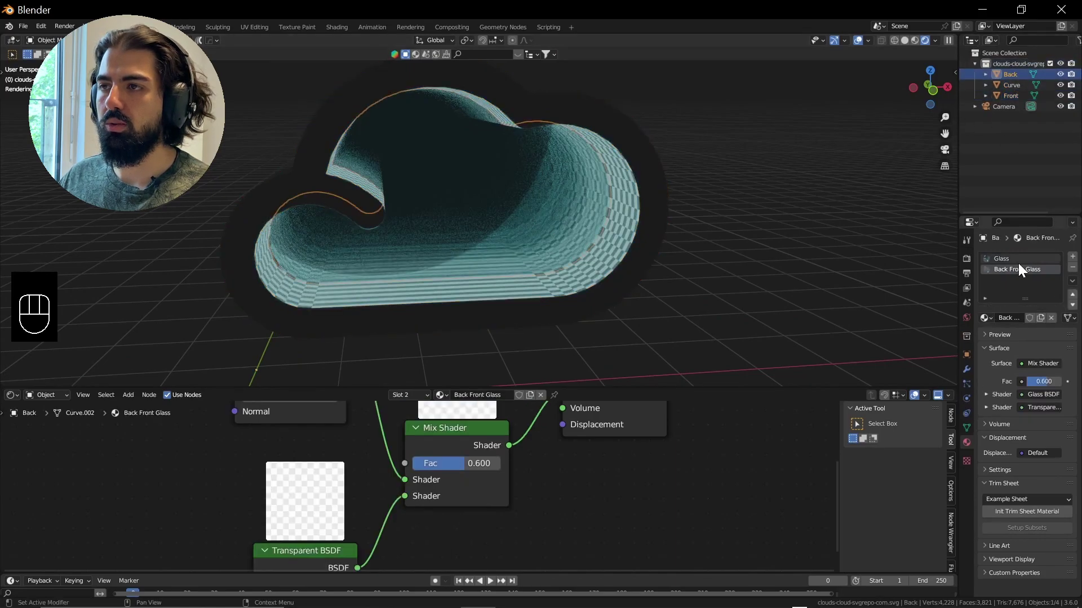
middle_drag(467, 489, 499, 489)
scroll(462, 474, up, 3)
shift+drag(478, 443, 584, 445)
scroll(511, 274, up, 4)
middle_drag(543, 313, 492, 329)
shift+drag(473, 442, 395, 441)
scroll(532, 271, down, 6)
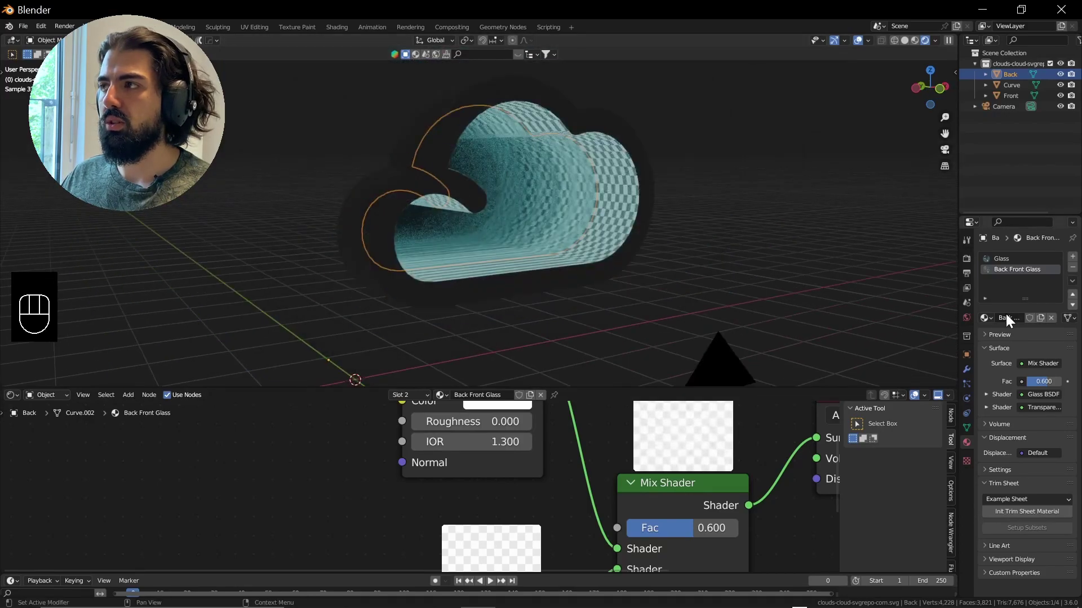
- Select the cloud frame and search the BlenderKit material library for plastic
click(425, 162)
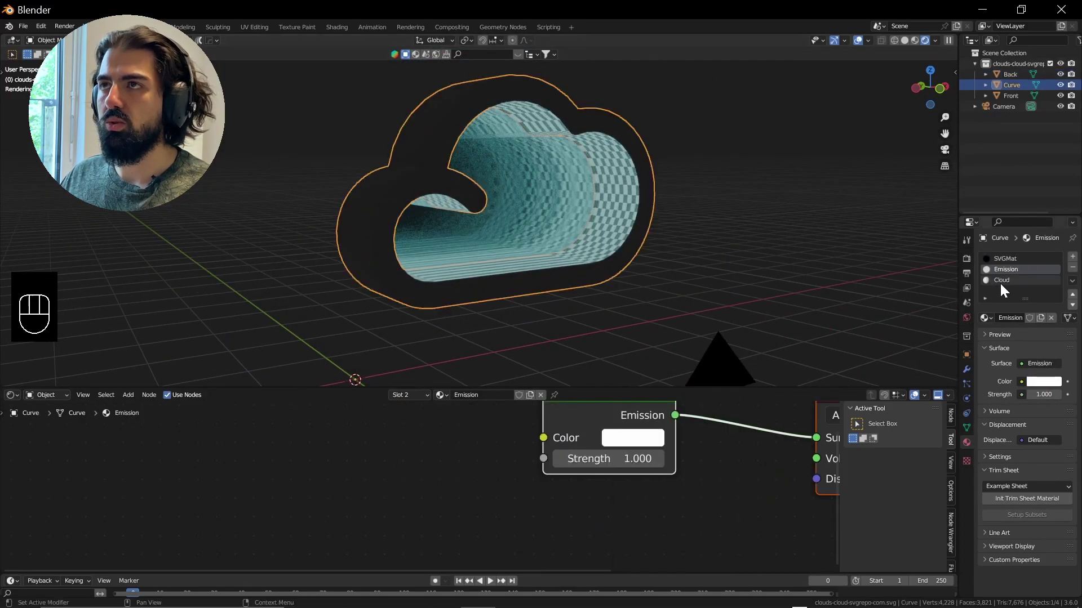
click(414, 54)
click(488, 54)
text(plac)
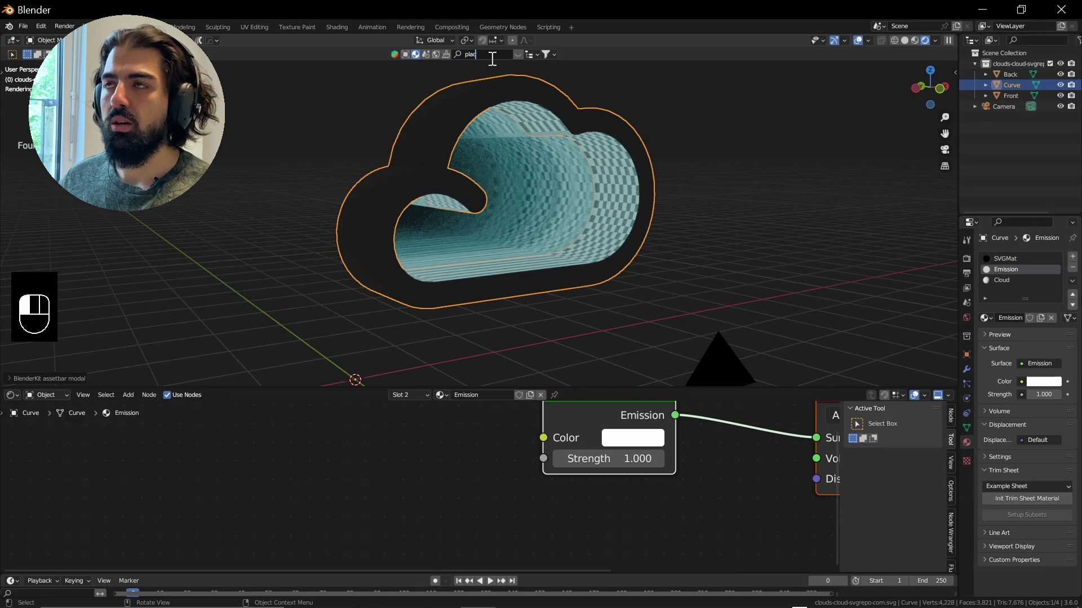
key(BackSpace)
text(stic)
key(Return)
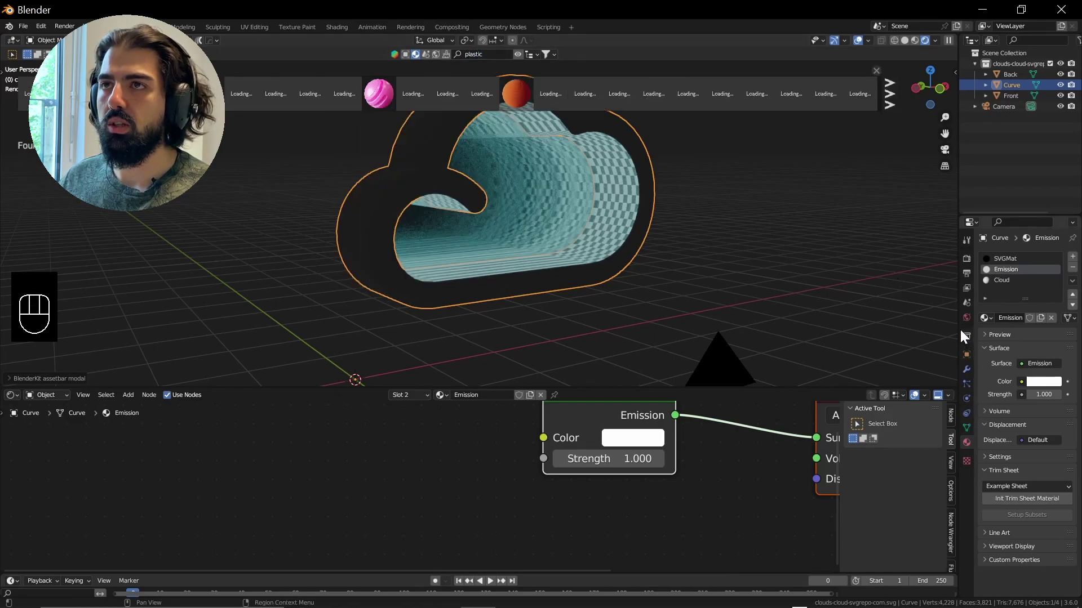
- Apply the Translucent Plastic material from the search results to the frame's third material slot
mouse_move(186, 93)
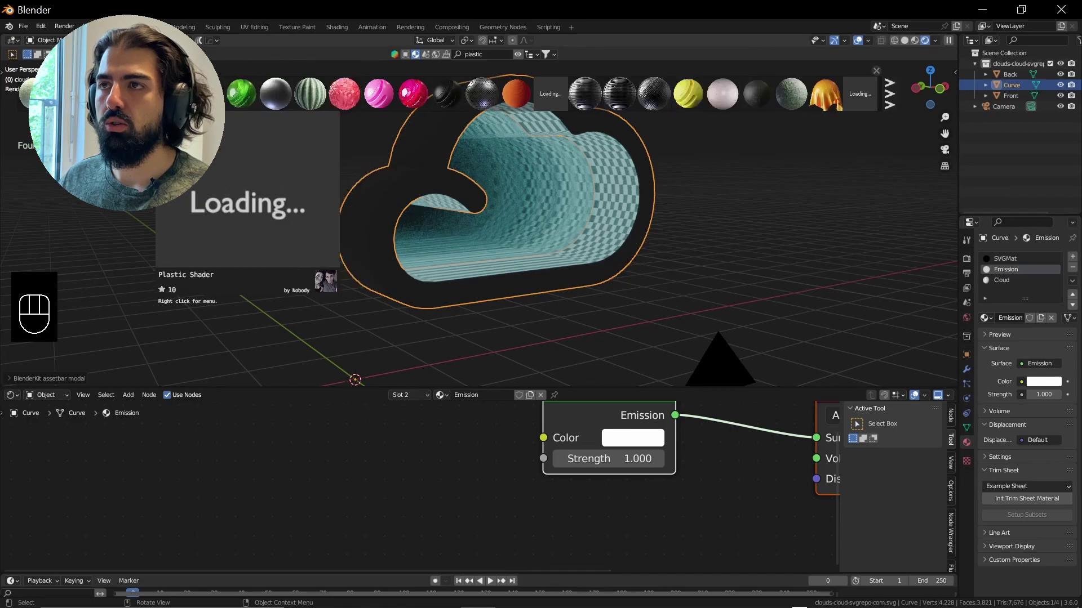
mouse_move(239, 91)
right_click(239, 91)
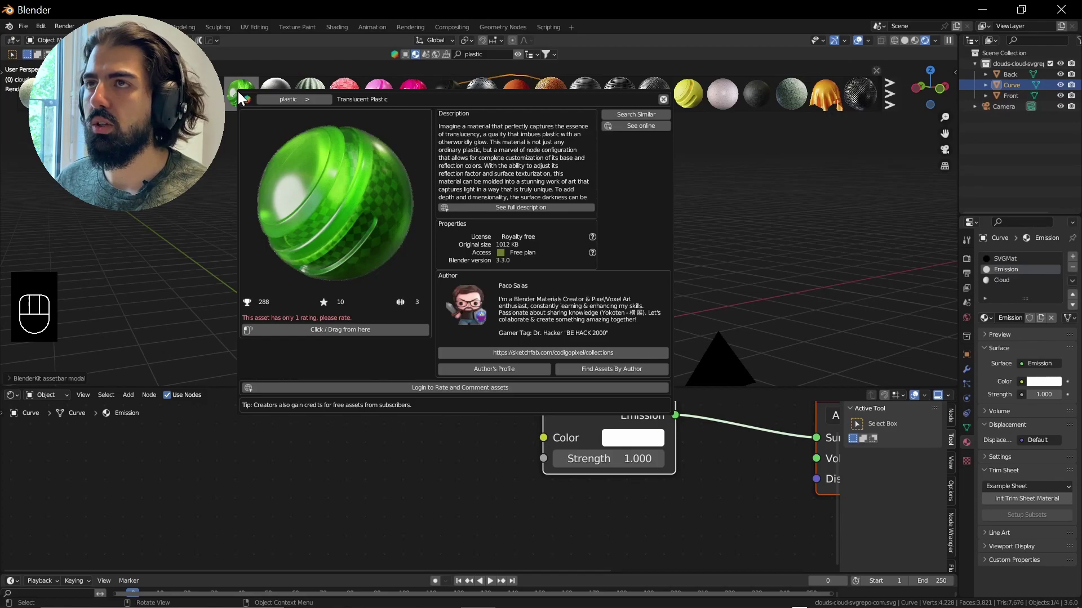
click(238, 91)
key(Tab)
key(Tab)
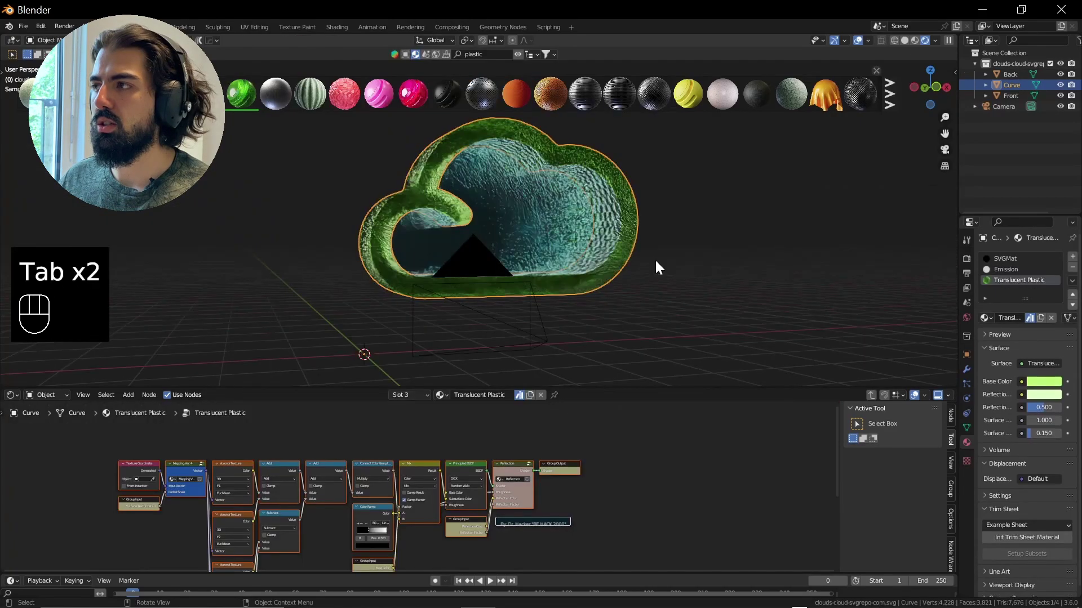
- Set the Translucent Plastic material's base color and reflection color to white
click(1039, 382)
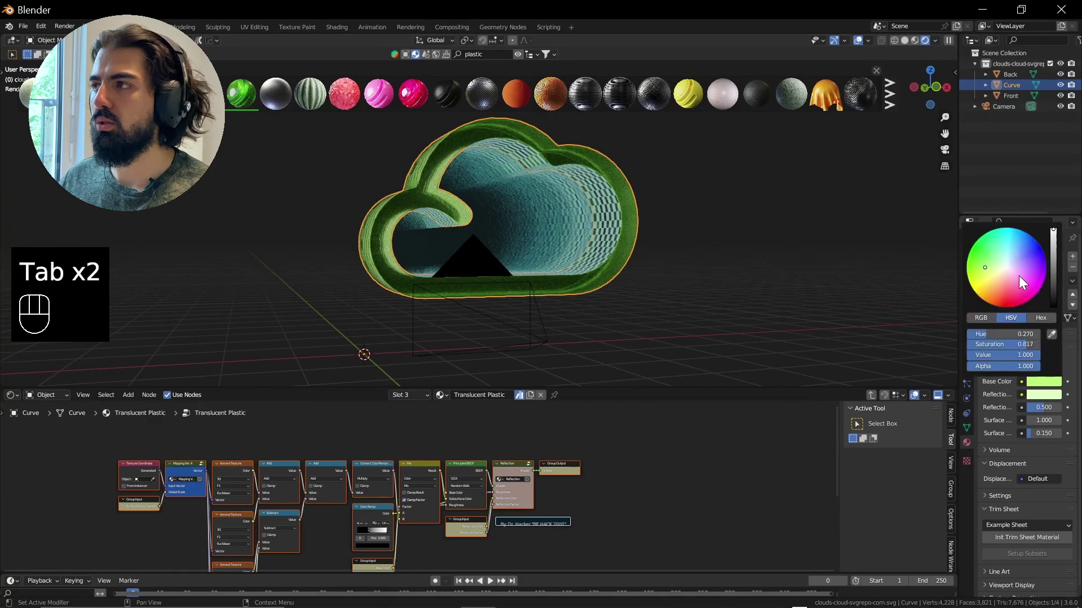
drag(1003, 334, 985, 352)
click(1042, 393)
scroll(635, 279, up, 4)
key(Tab)
key(Tab)
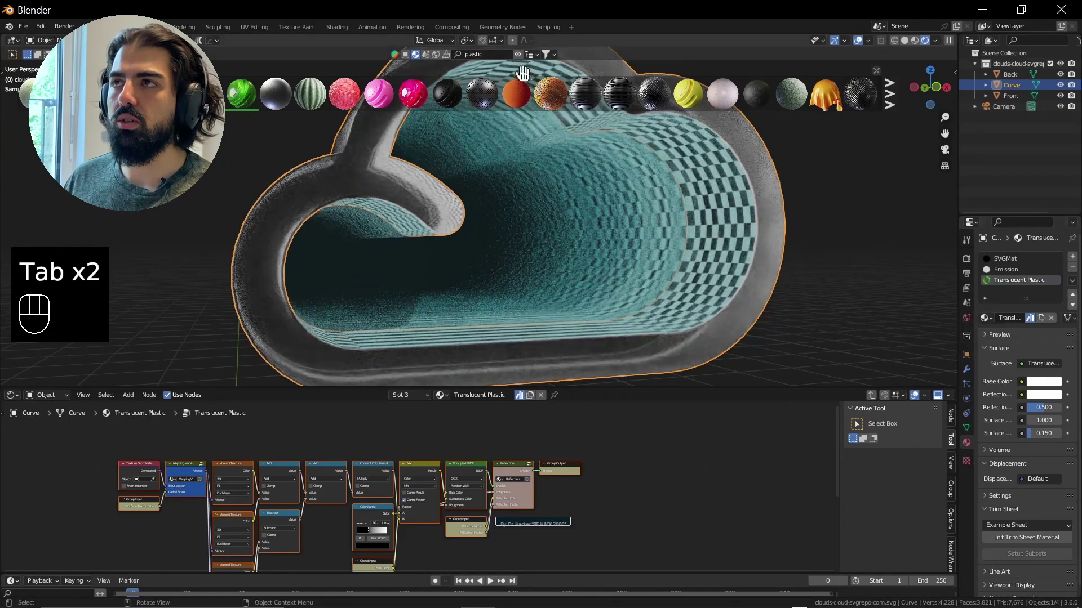
- Bring in an HDR environment from the BlenderKit library and select the cloud's Back panel
click(476, 56)
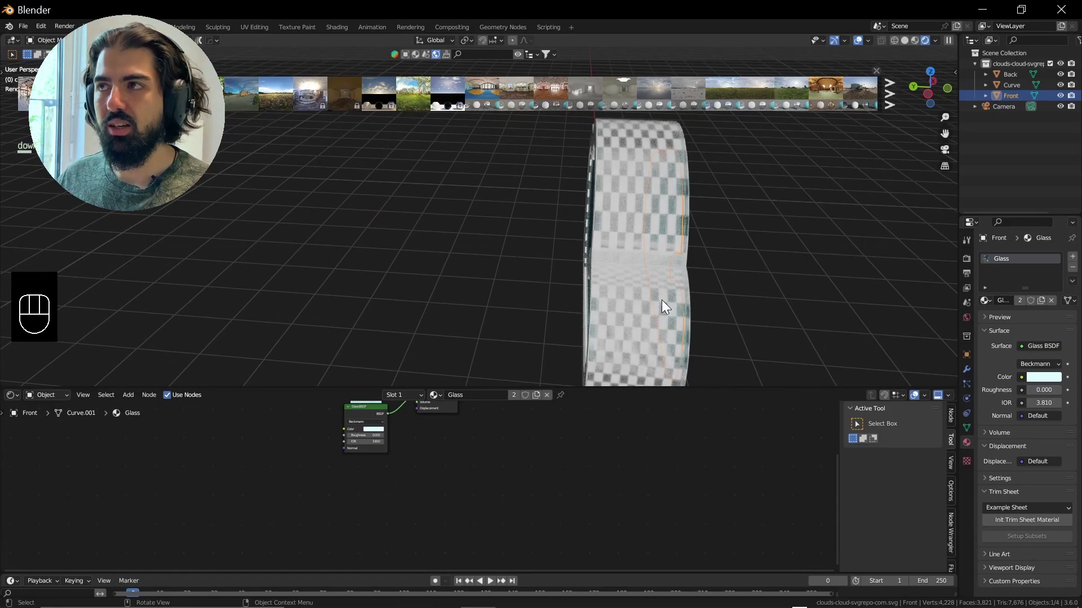
shift+middle_drag(681, 281, 634, 281)
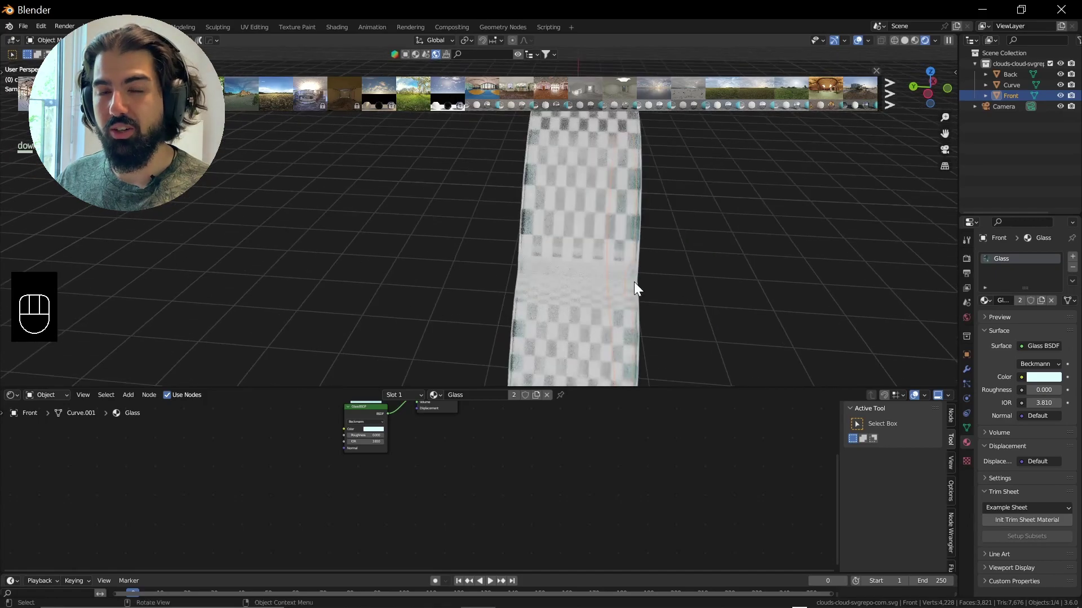
click(566, 224)
middle_drag(608, 209, 576, 208)
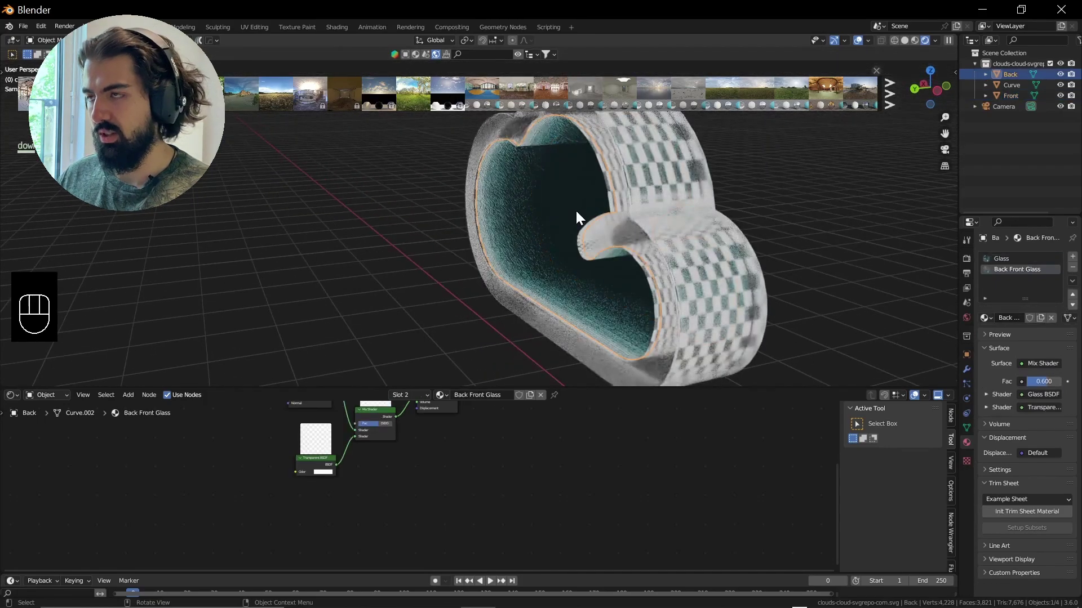
- Isolate the Back panel to examine its faces and Back Front Glass nodes, and return to the whole cloud
key(Tab)
key(Tab)
key(slash)
middle_drag(568, 218, 456, 213)
key(Tab)
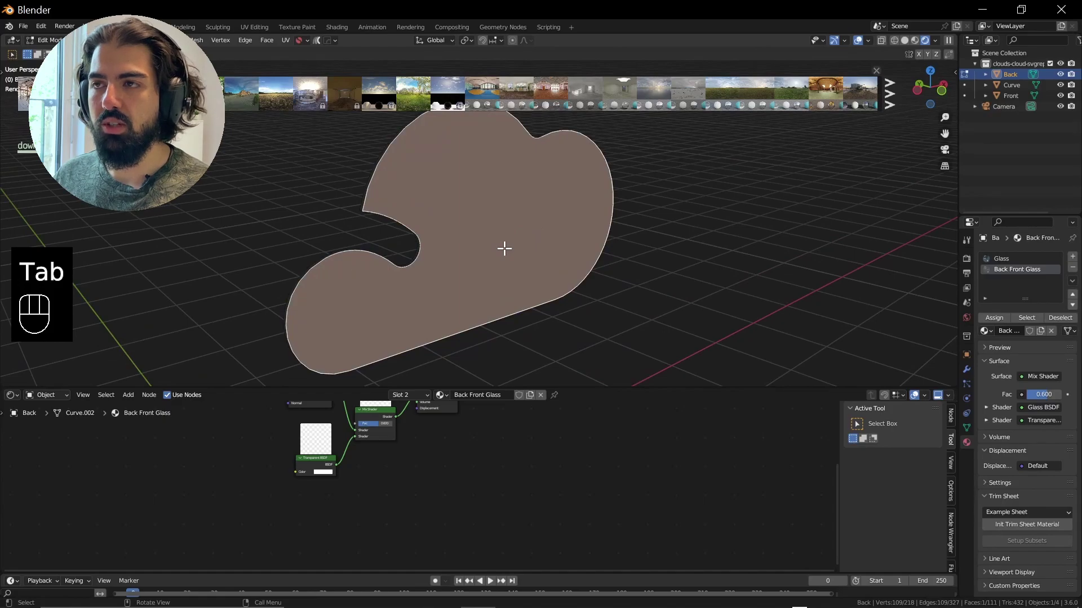
scroll(469, 468, up, 3)
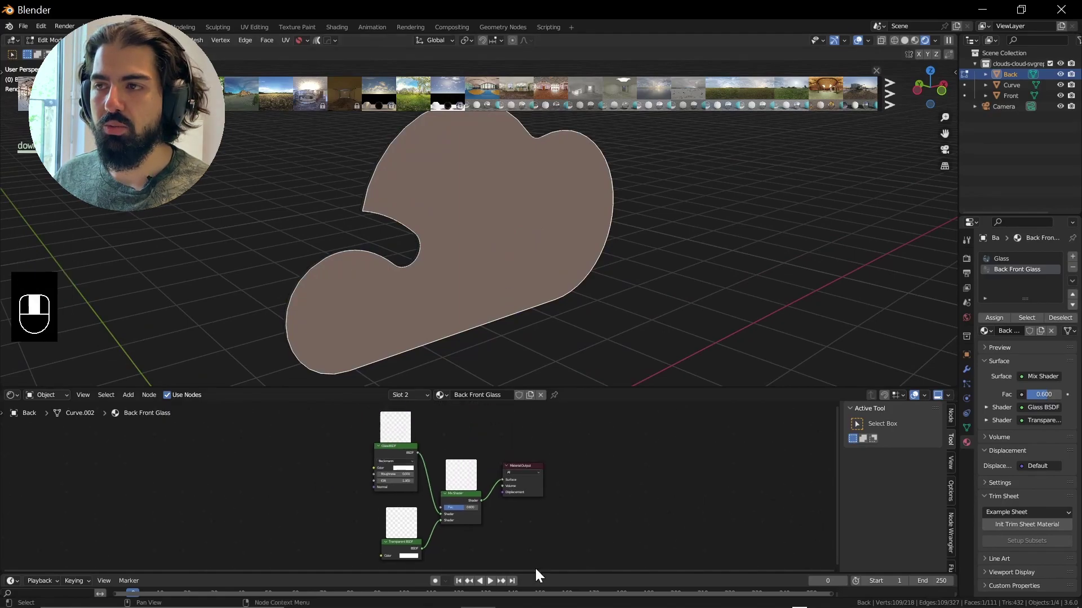
scroll(424, 518, down, 3)
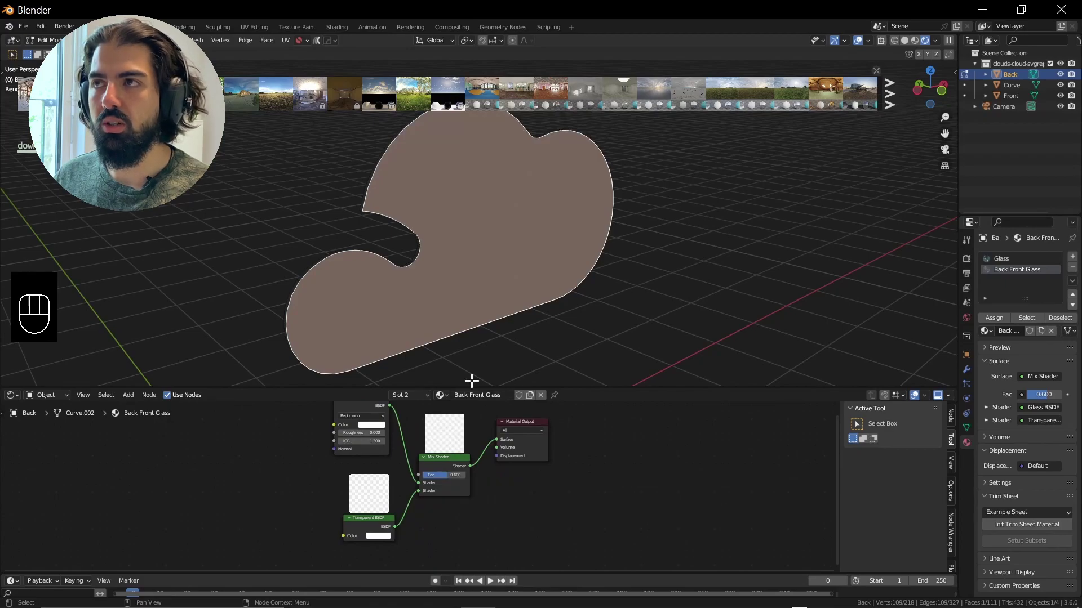
key(Tab)
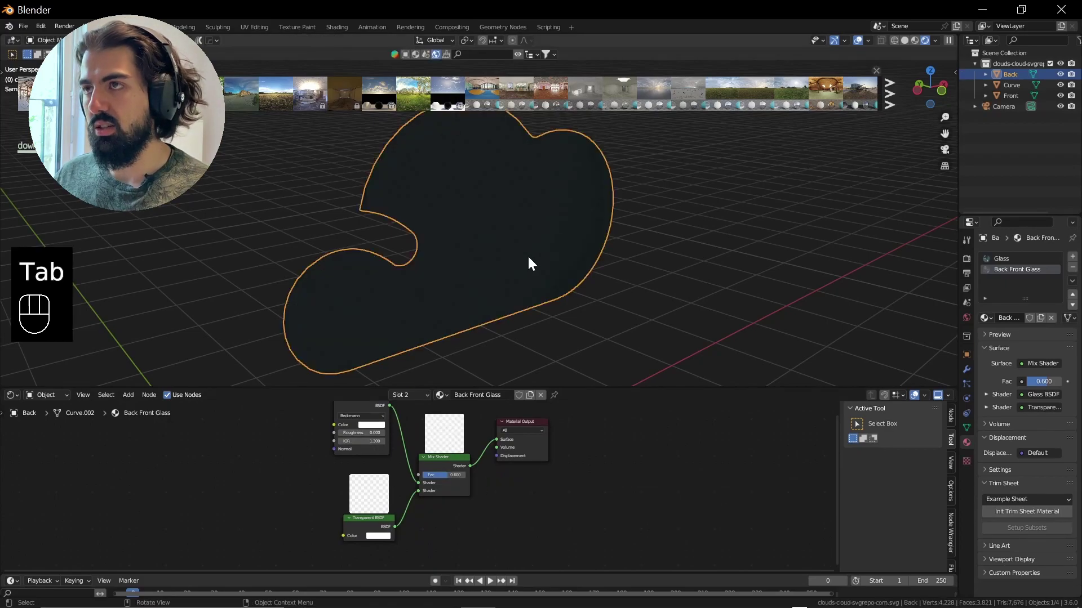
key(slash)
middle_drag(588, 249, 408, 234)
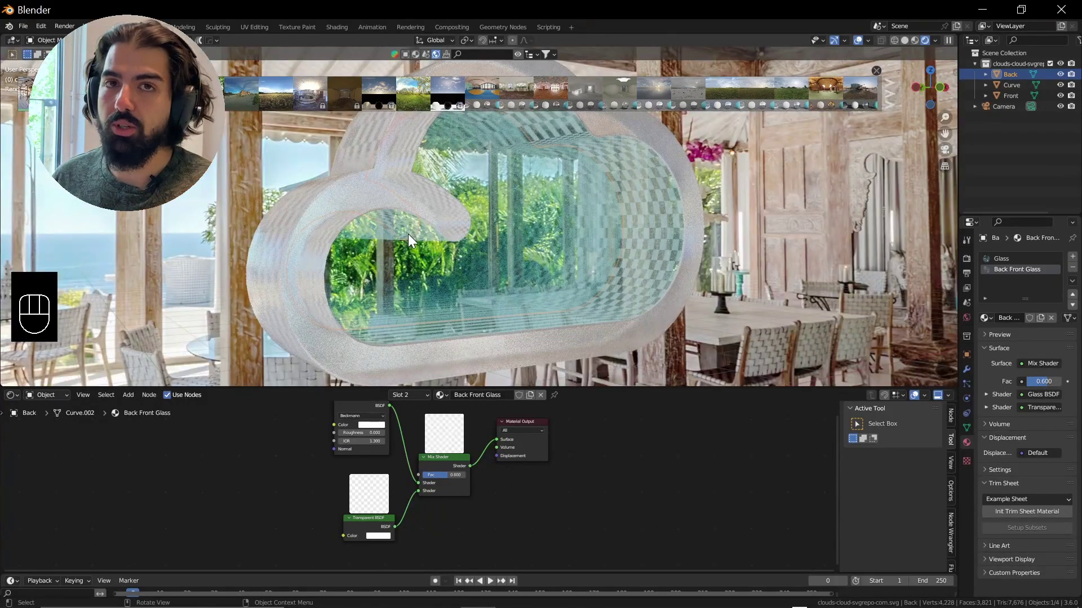